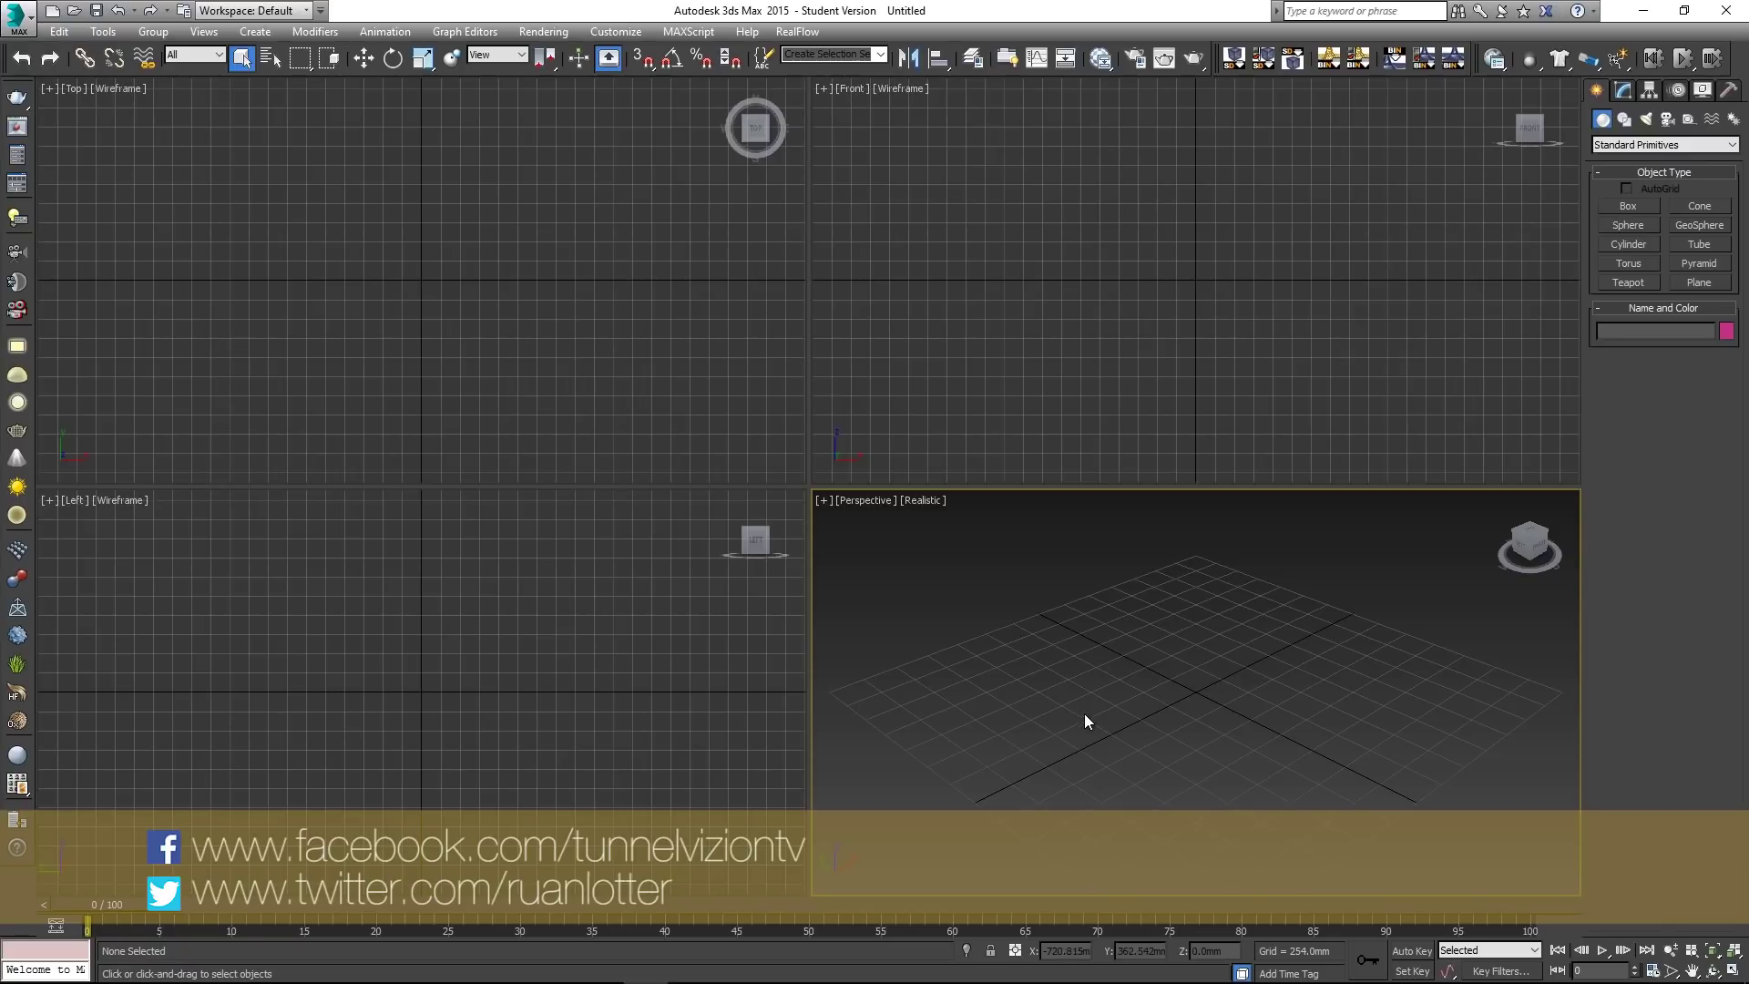
- Assign Corona 1.2.1 as the production renderer in the render setup
click(544, 31)
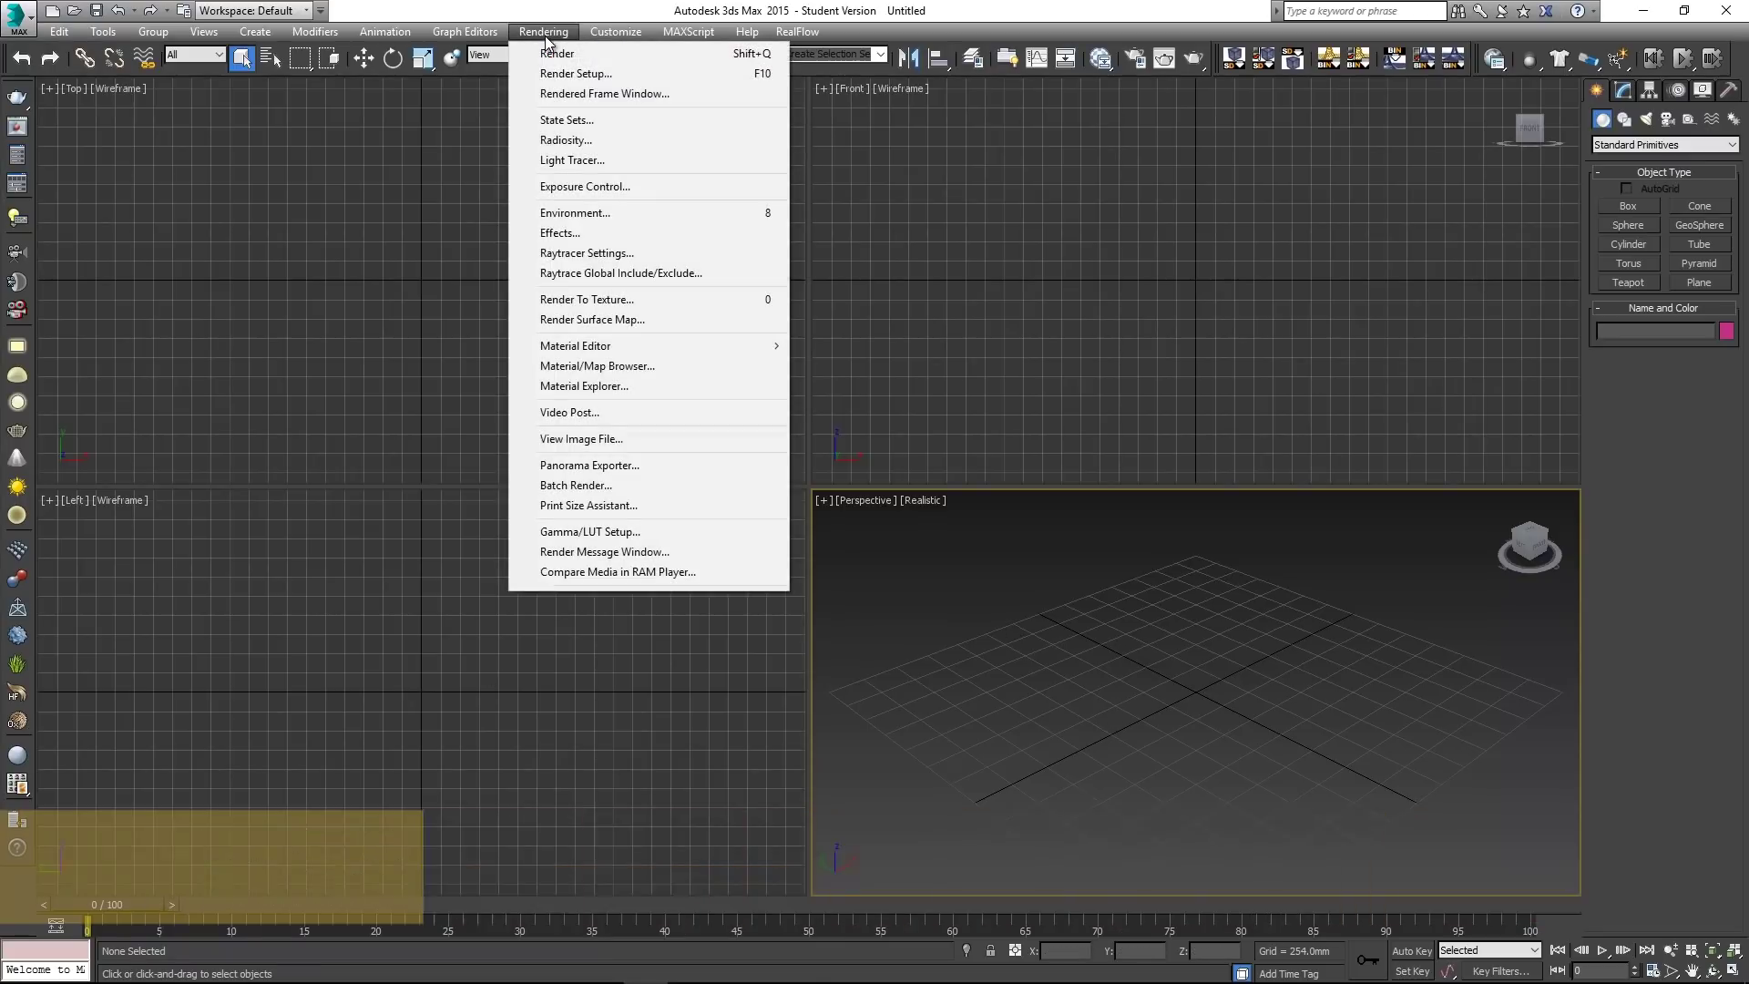
click(567, 71)
scroll(538, 417, down, 5)
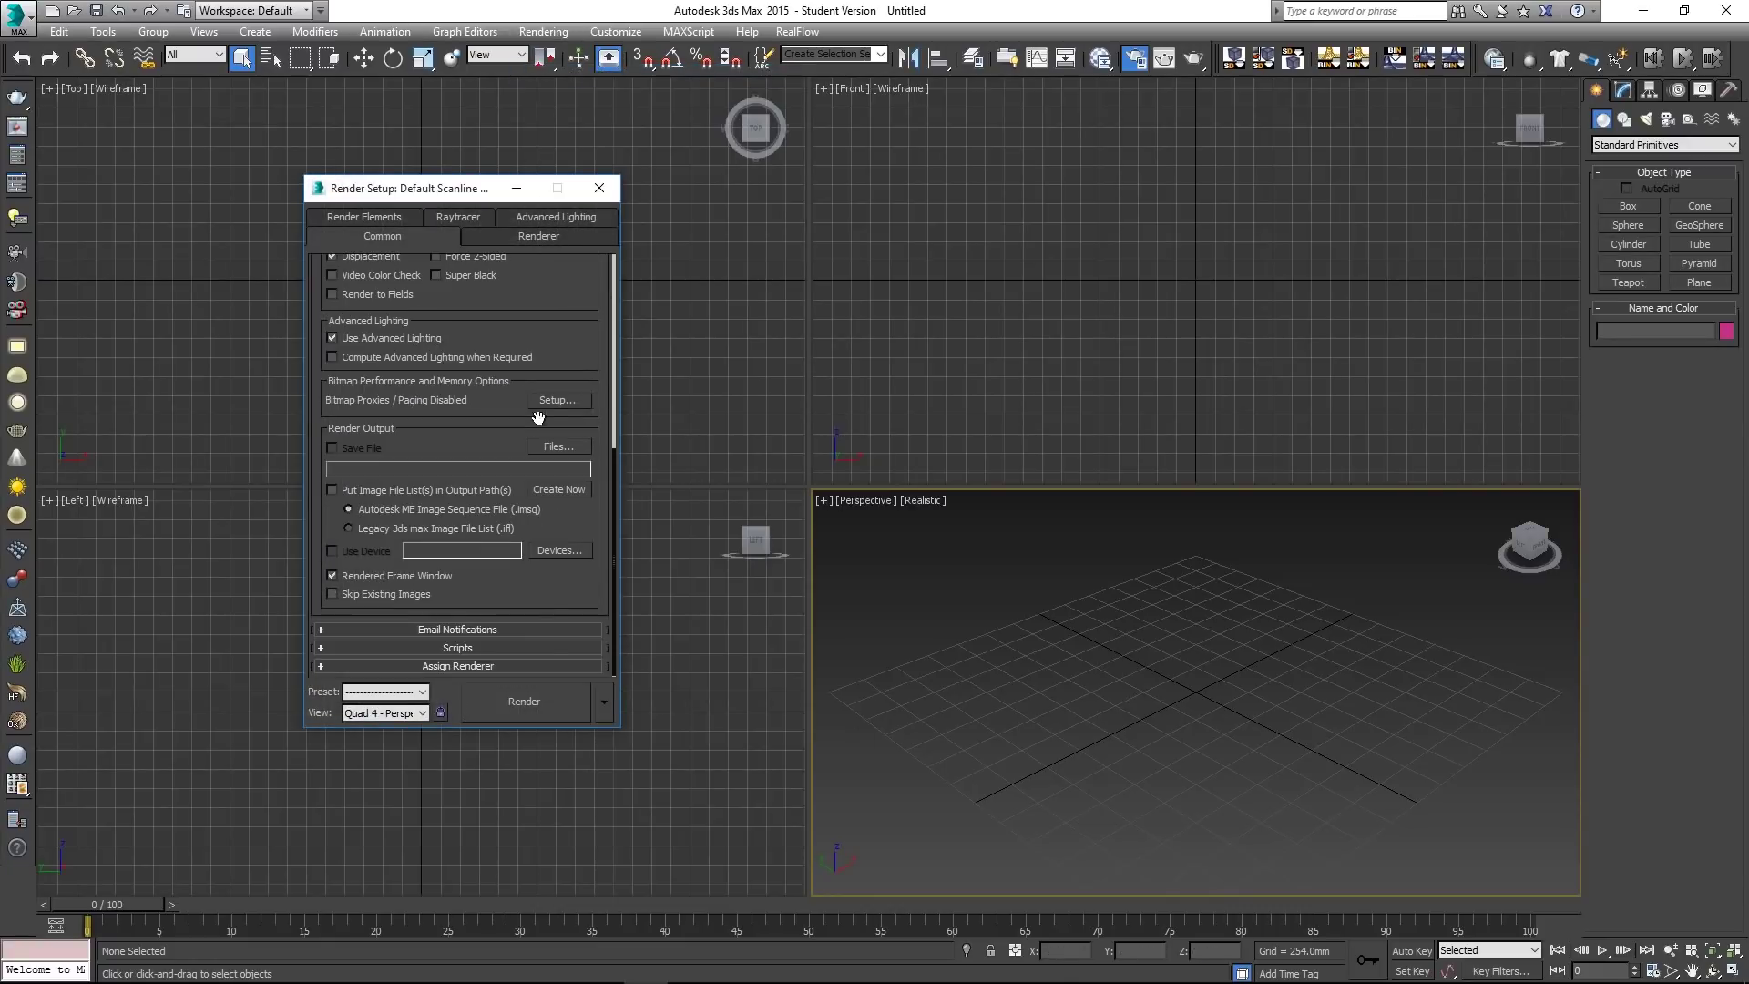
click(500, 666)
click(562, 588)
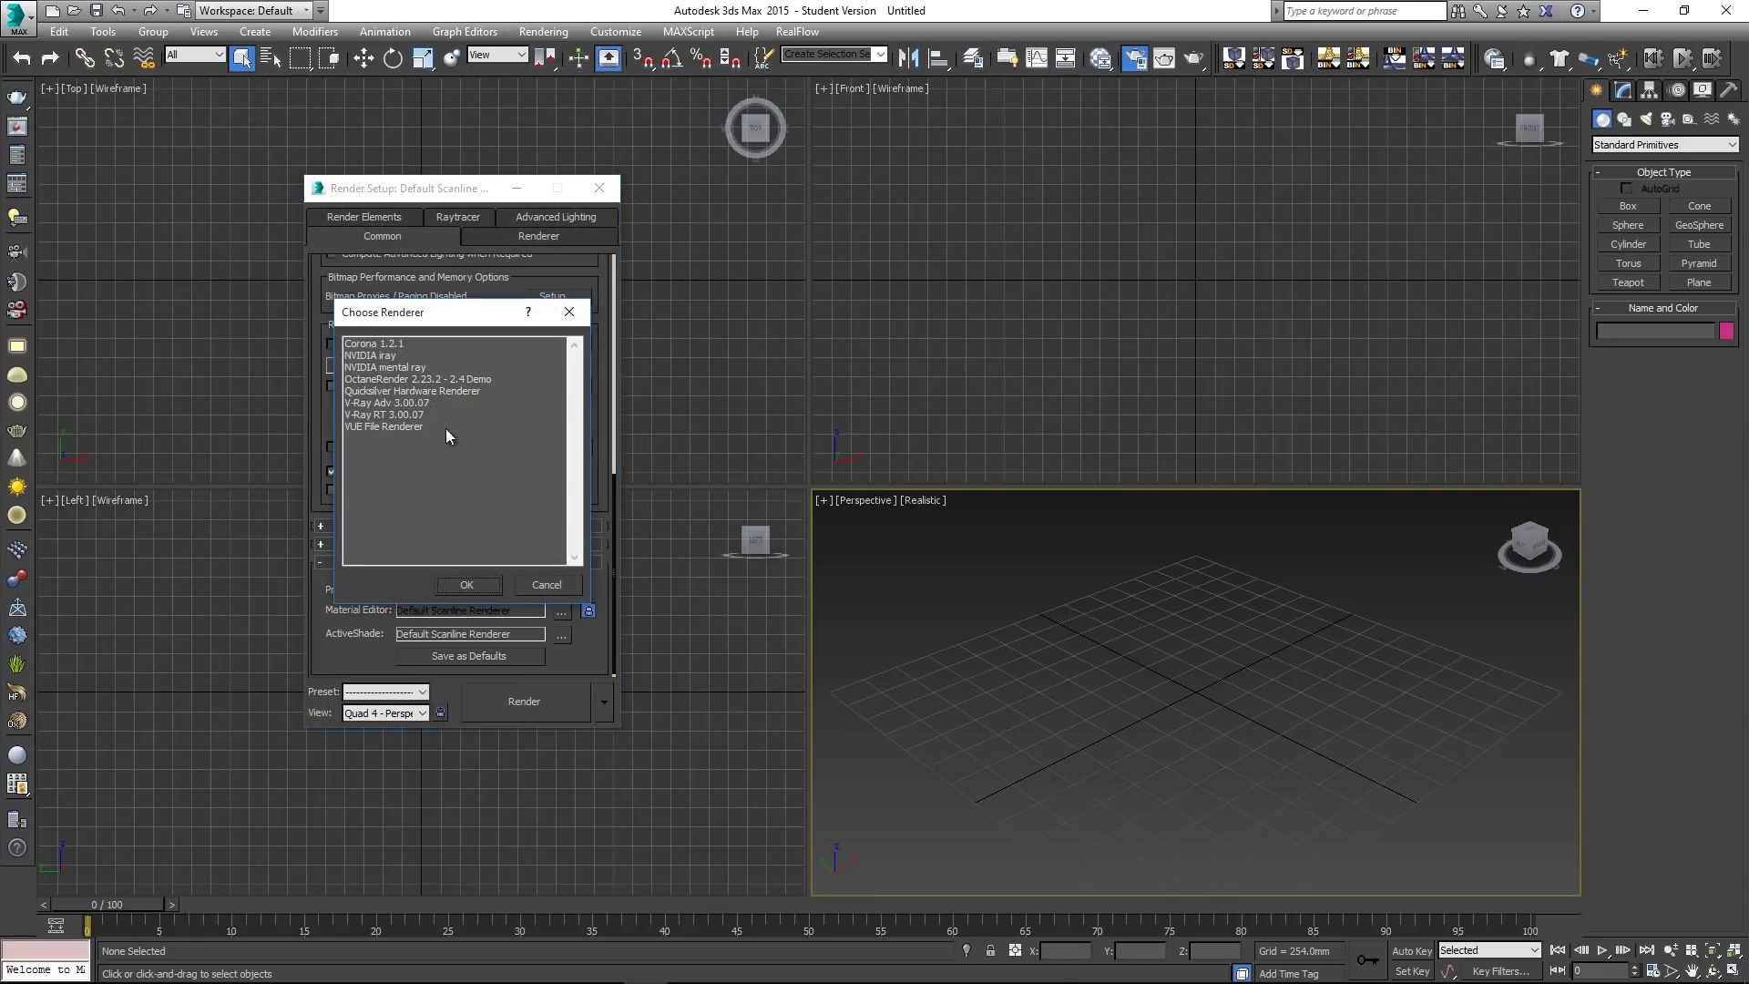
double_click(380, 343)
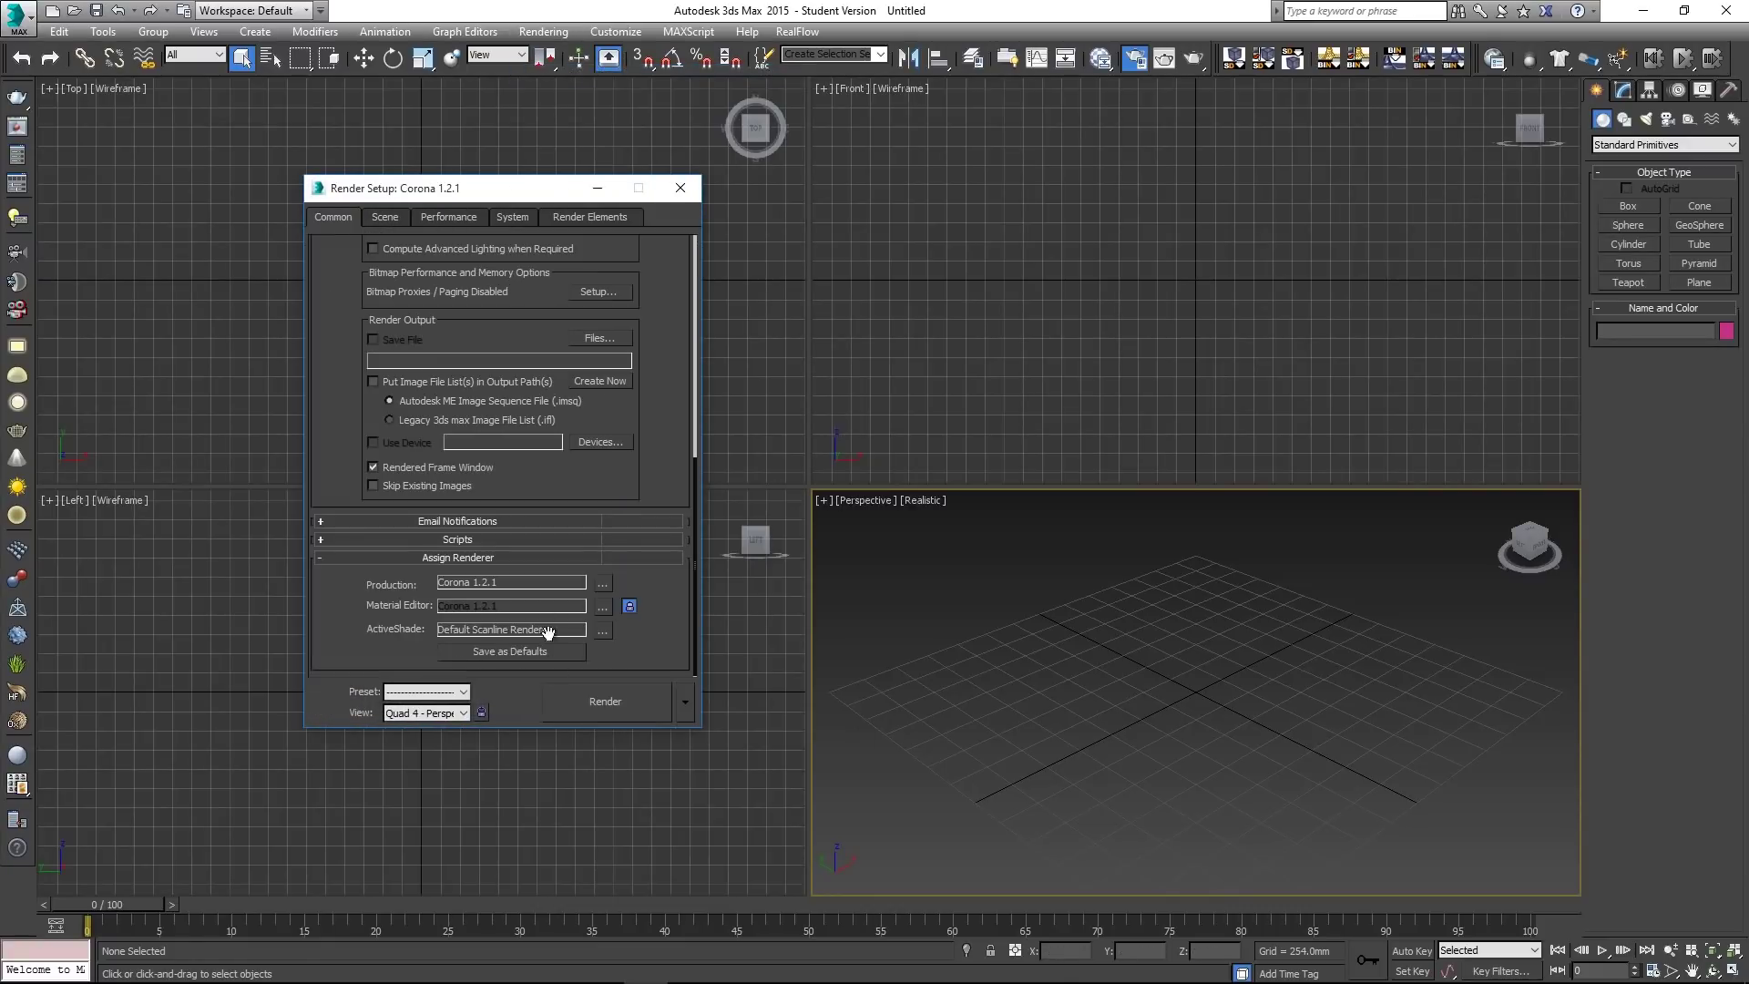
- Set the render output size to the HDTV (video) preset at 1920x1080 and close the render setup
drag(655, 363, 679, 598)
drag(669, 399, 665, 584)
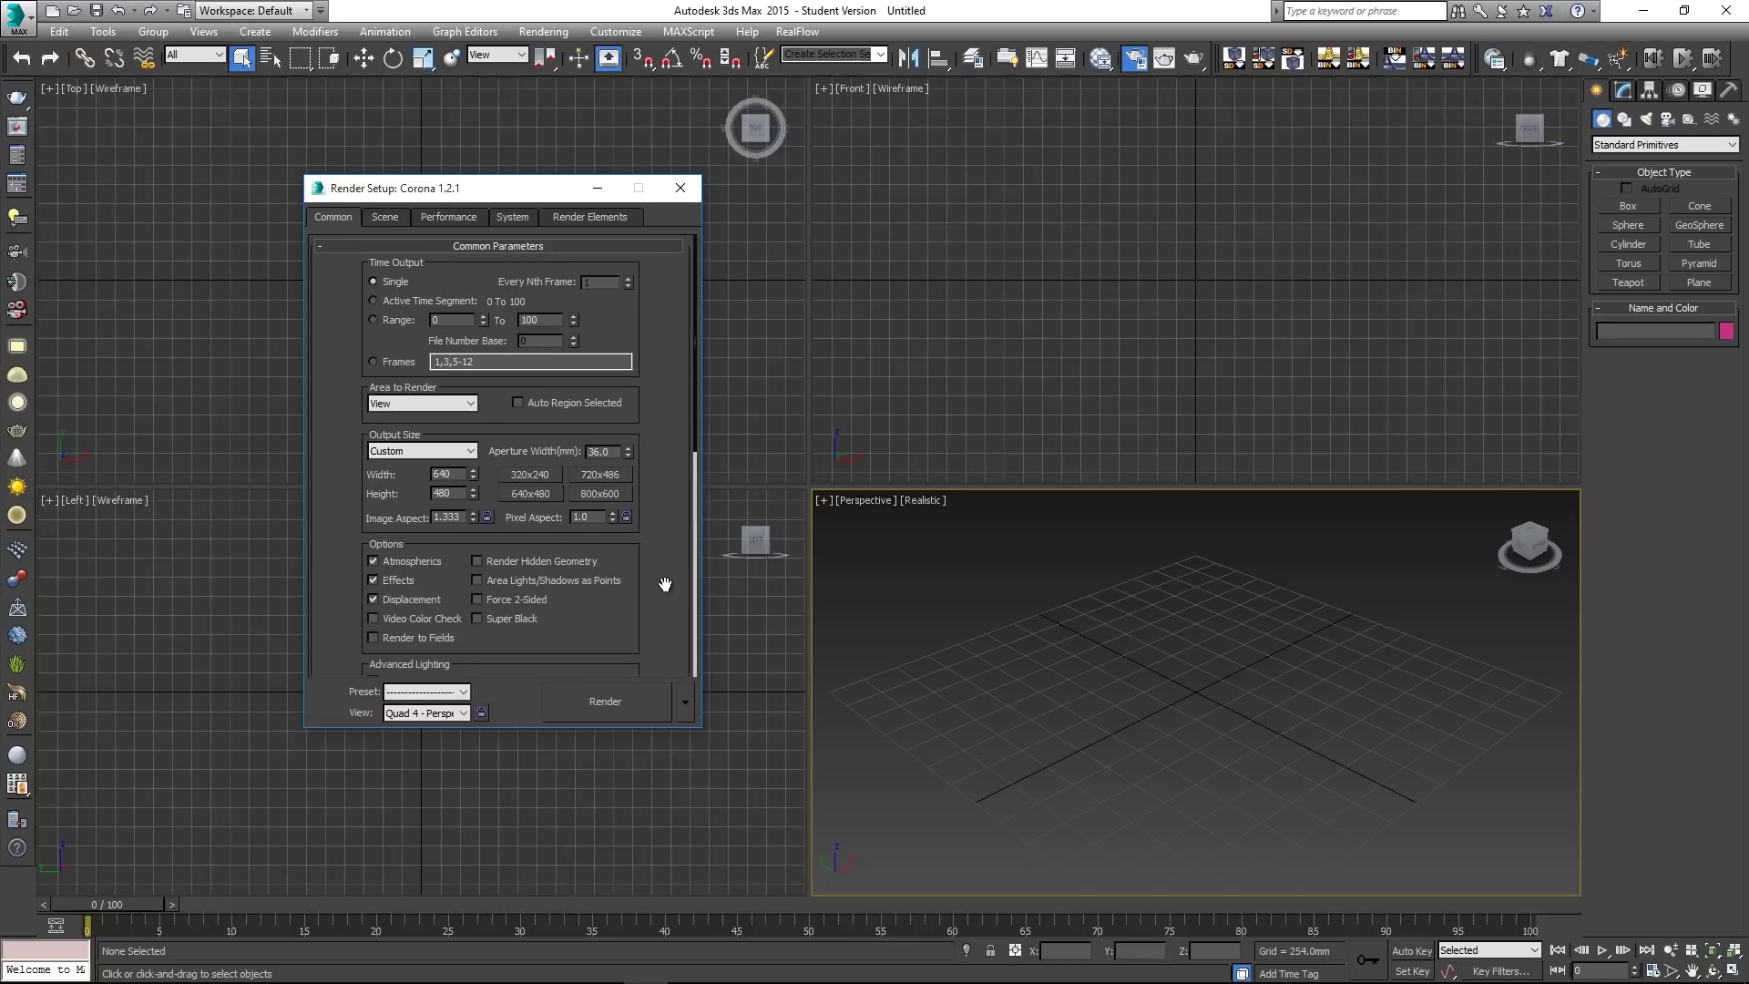
click(412, 451)
click(392, 685)
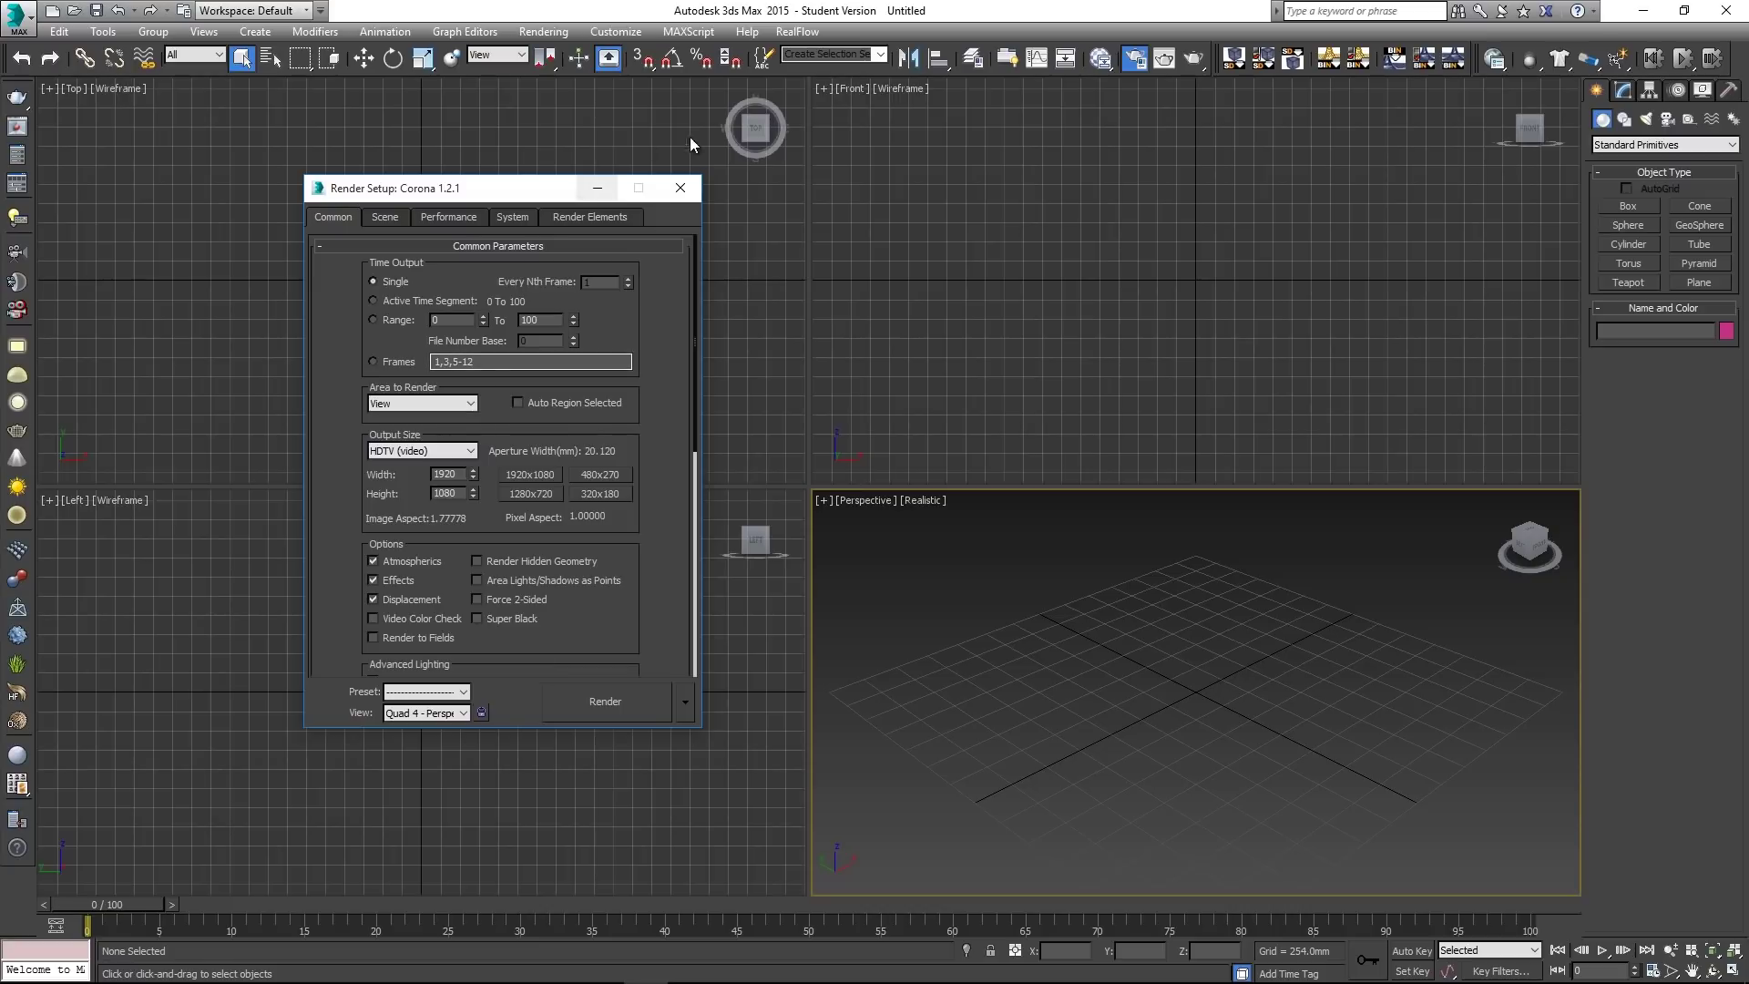
click(681, 188)
- Maximize the perspective viewport and load IMG_5715.JPG as a bitmap for the environment map
key(alt+w)
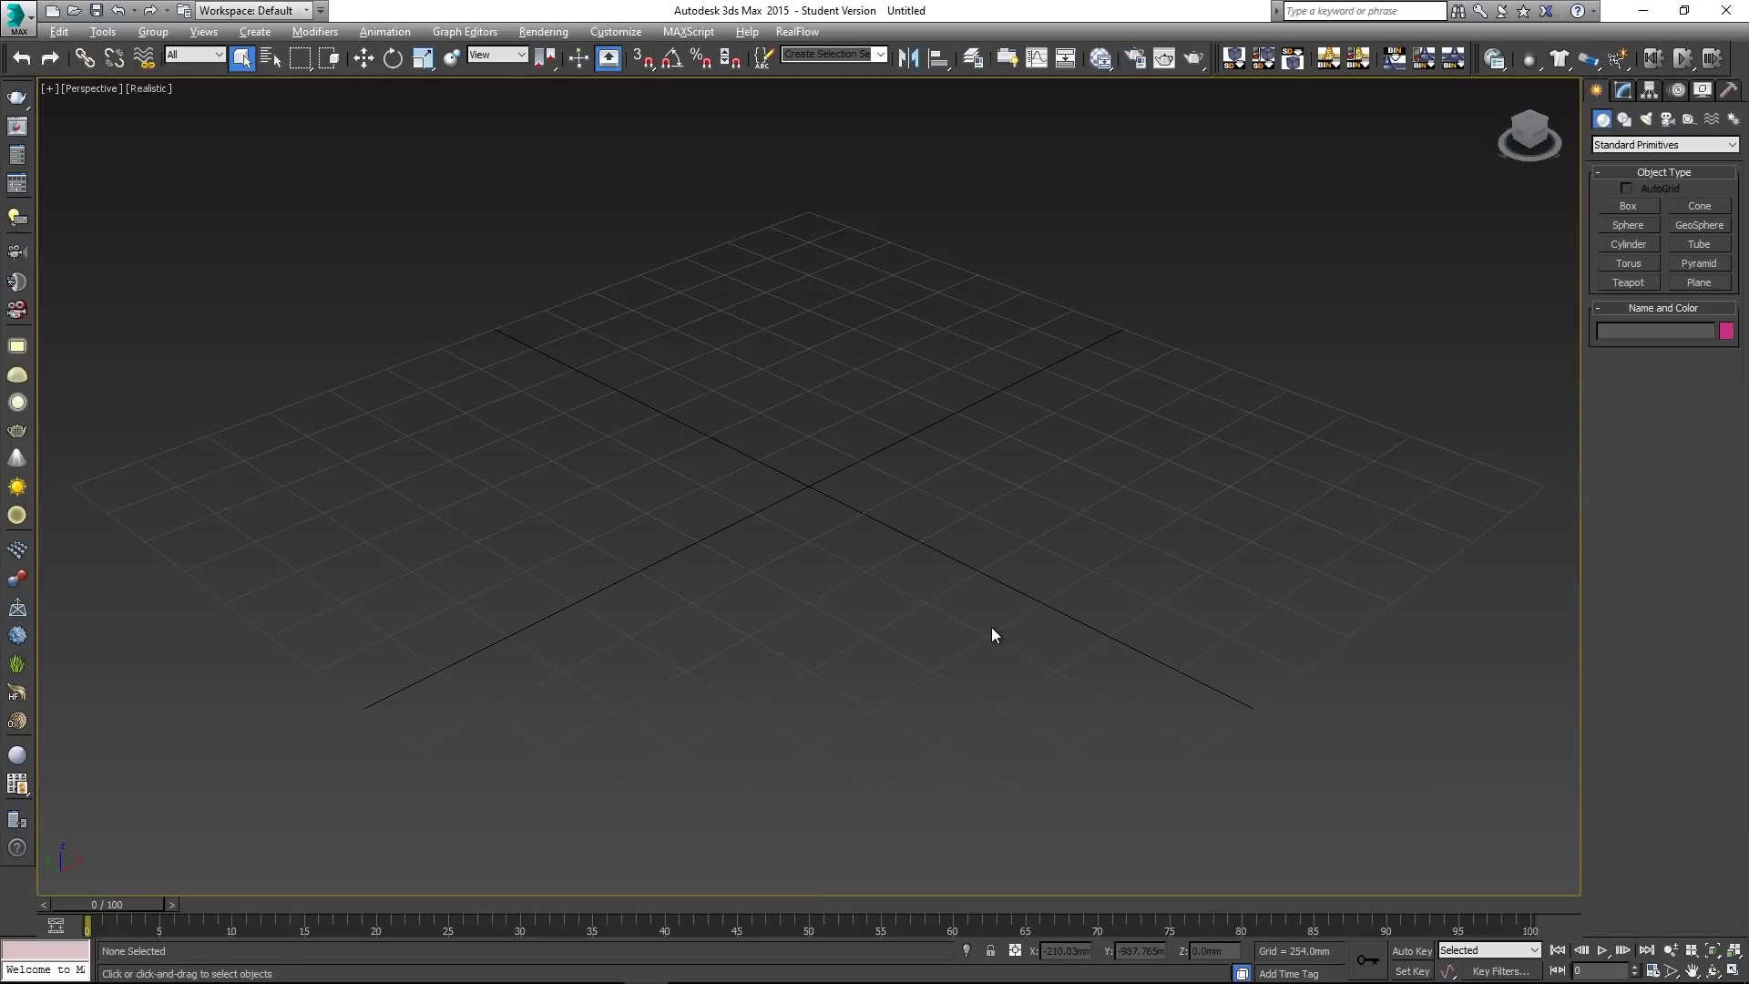
mouse_move(827, 554)
alt+middle_down()
mouse_move(781, 537)
mouse_move(843, 541)
alt+middle_up()
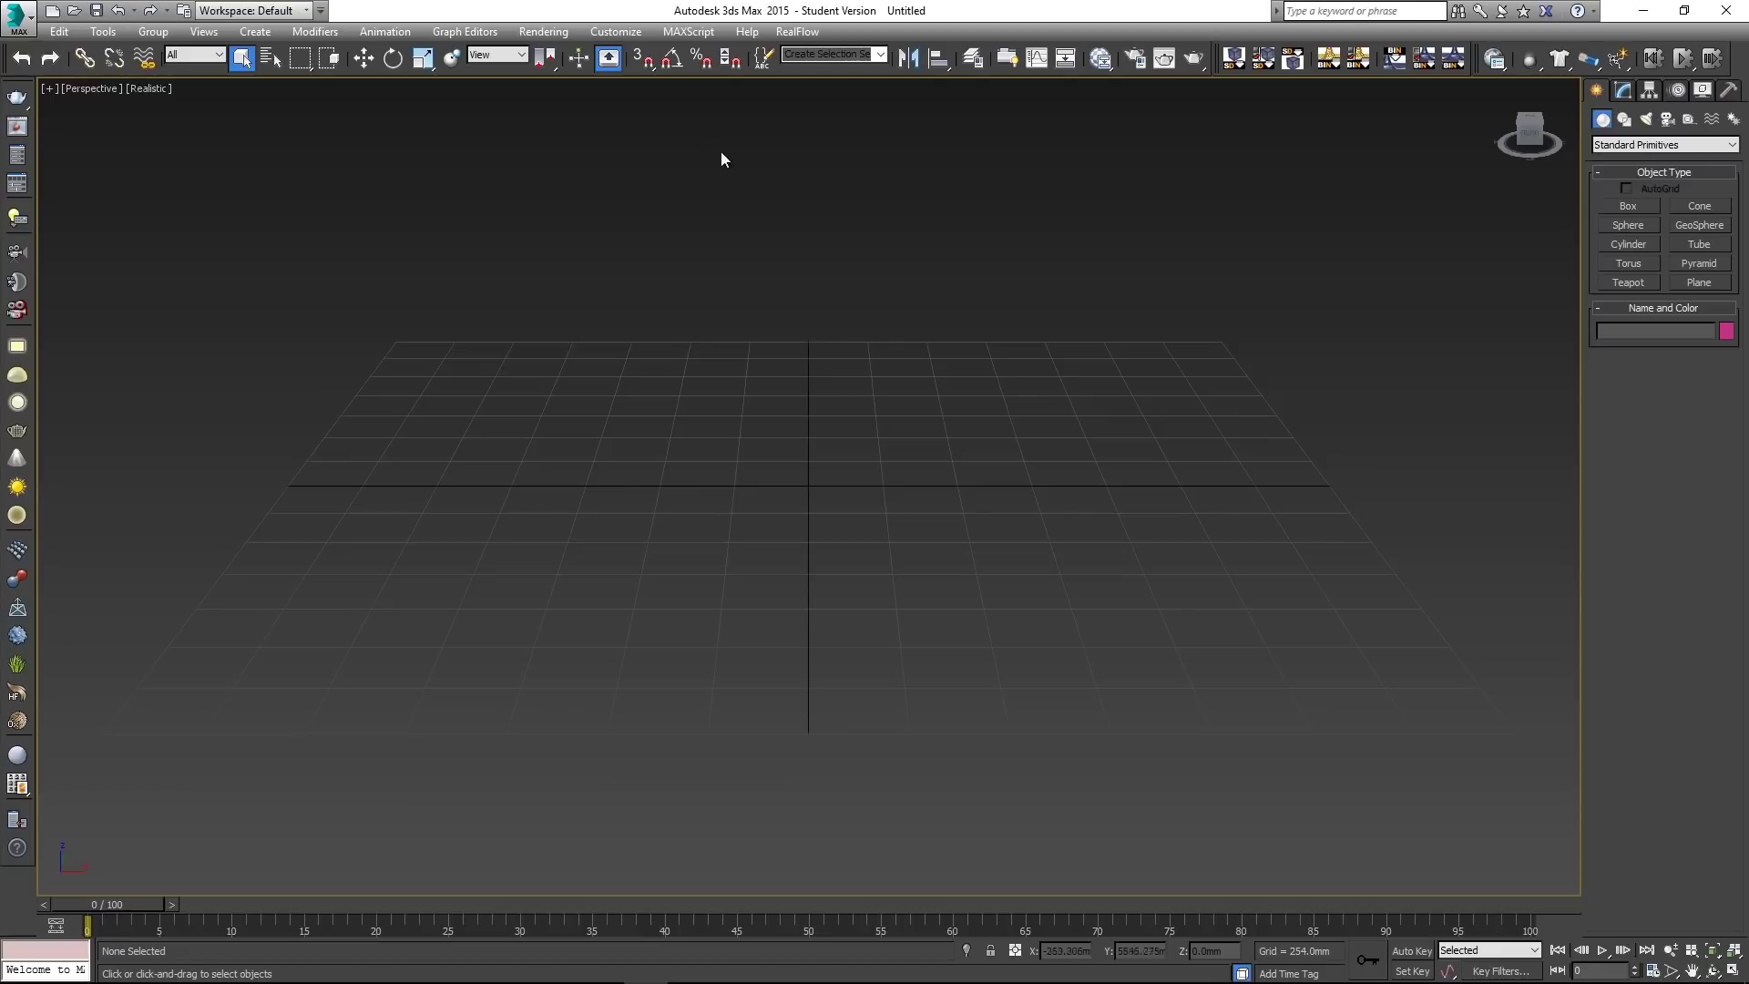
click(543, 31)
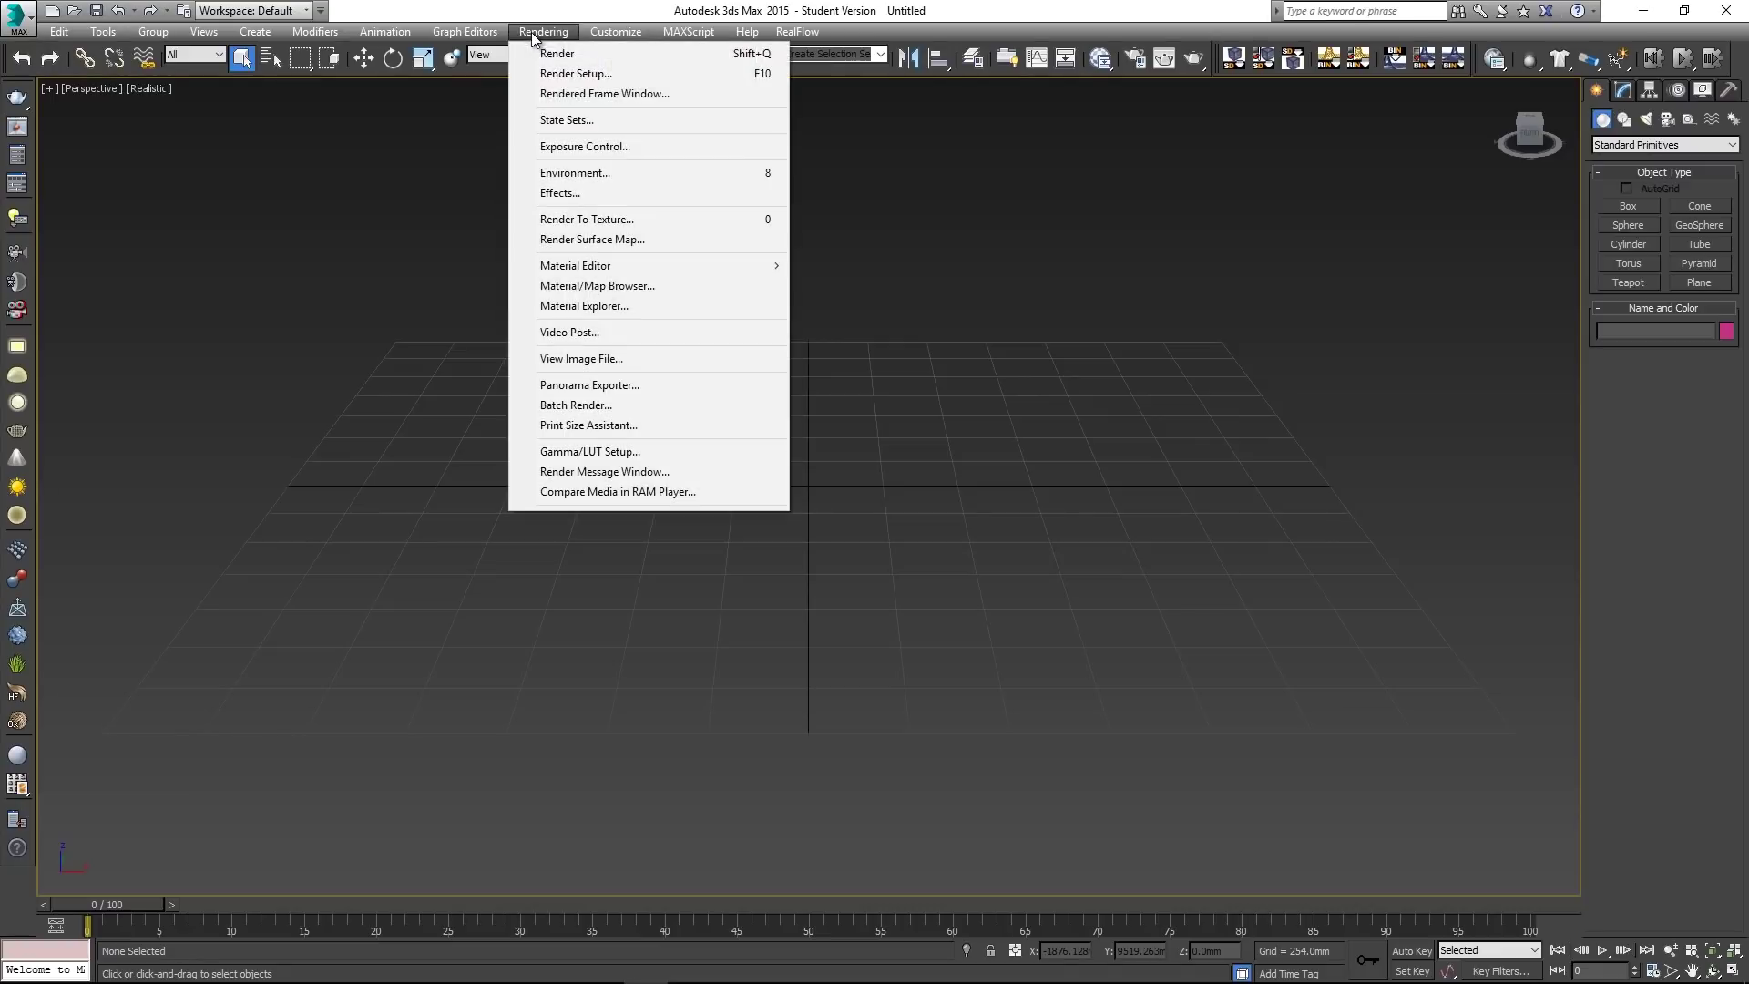
click(579, 173)
drag(1249, 192, 957, 162)
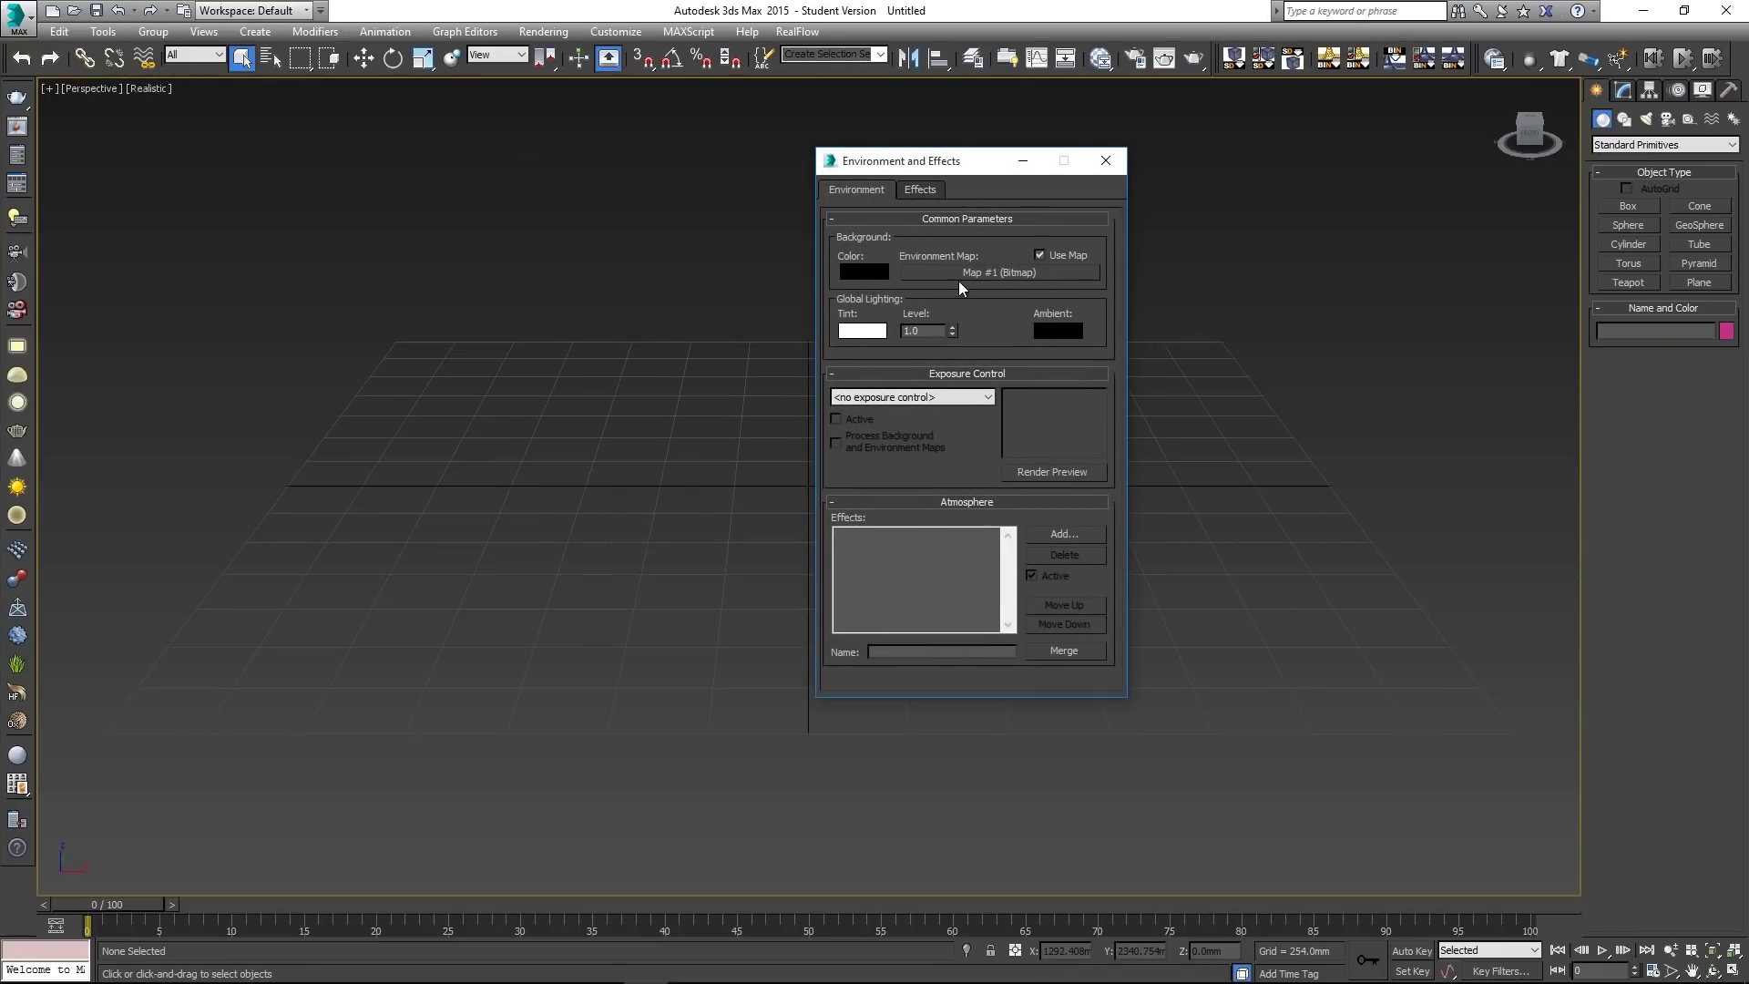
click(981, 266)
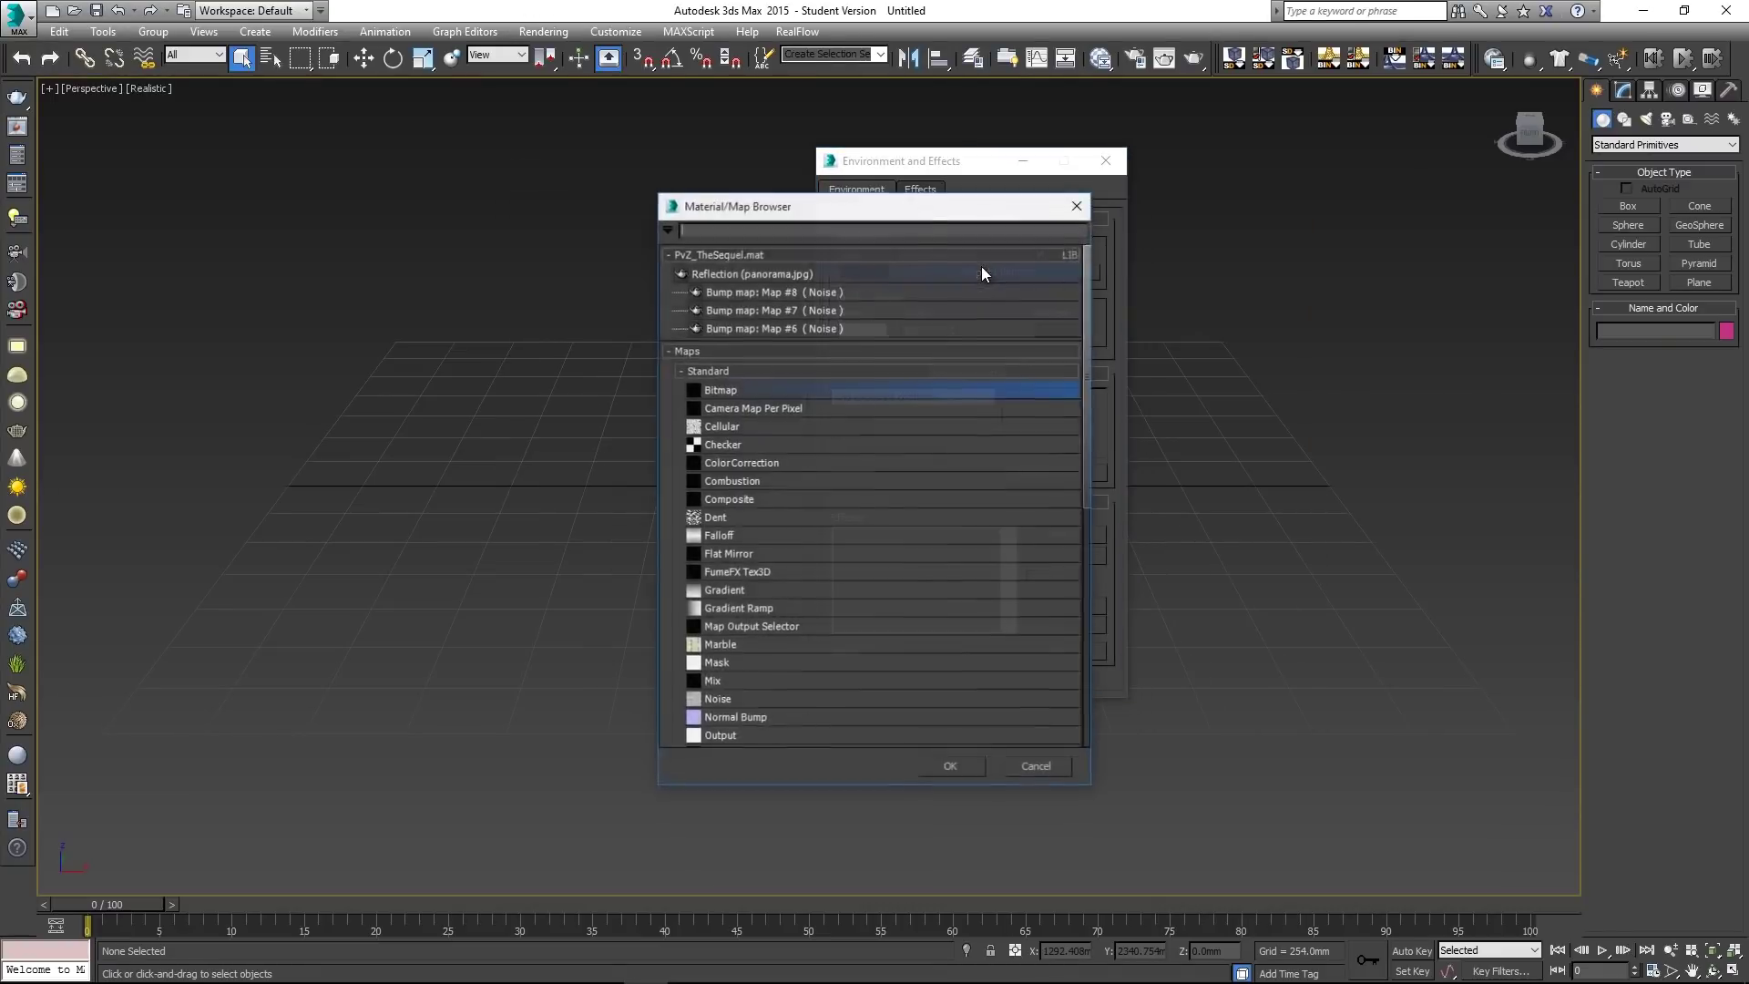
double_click(724, 390)
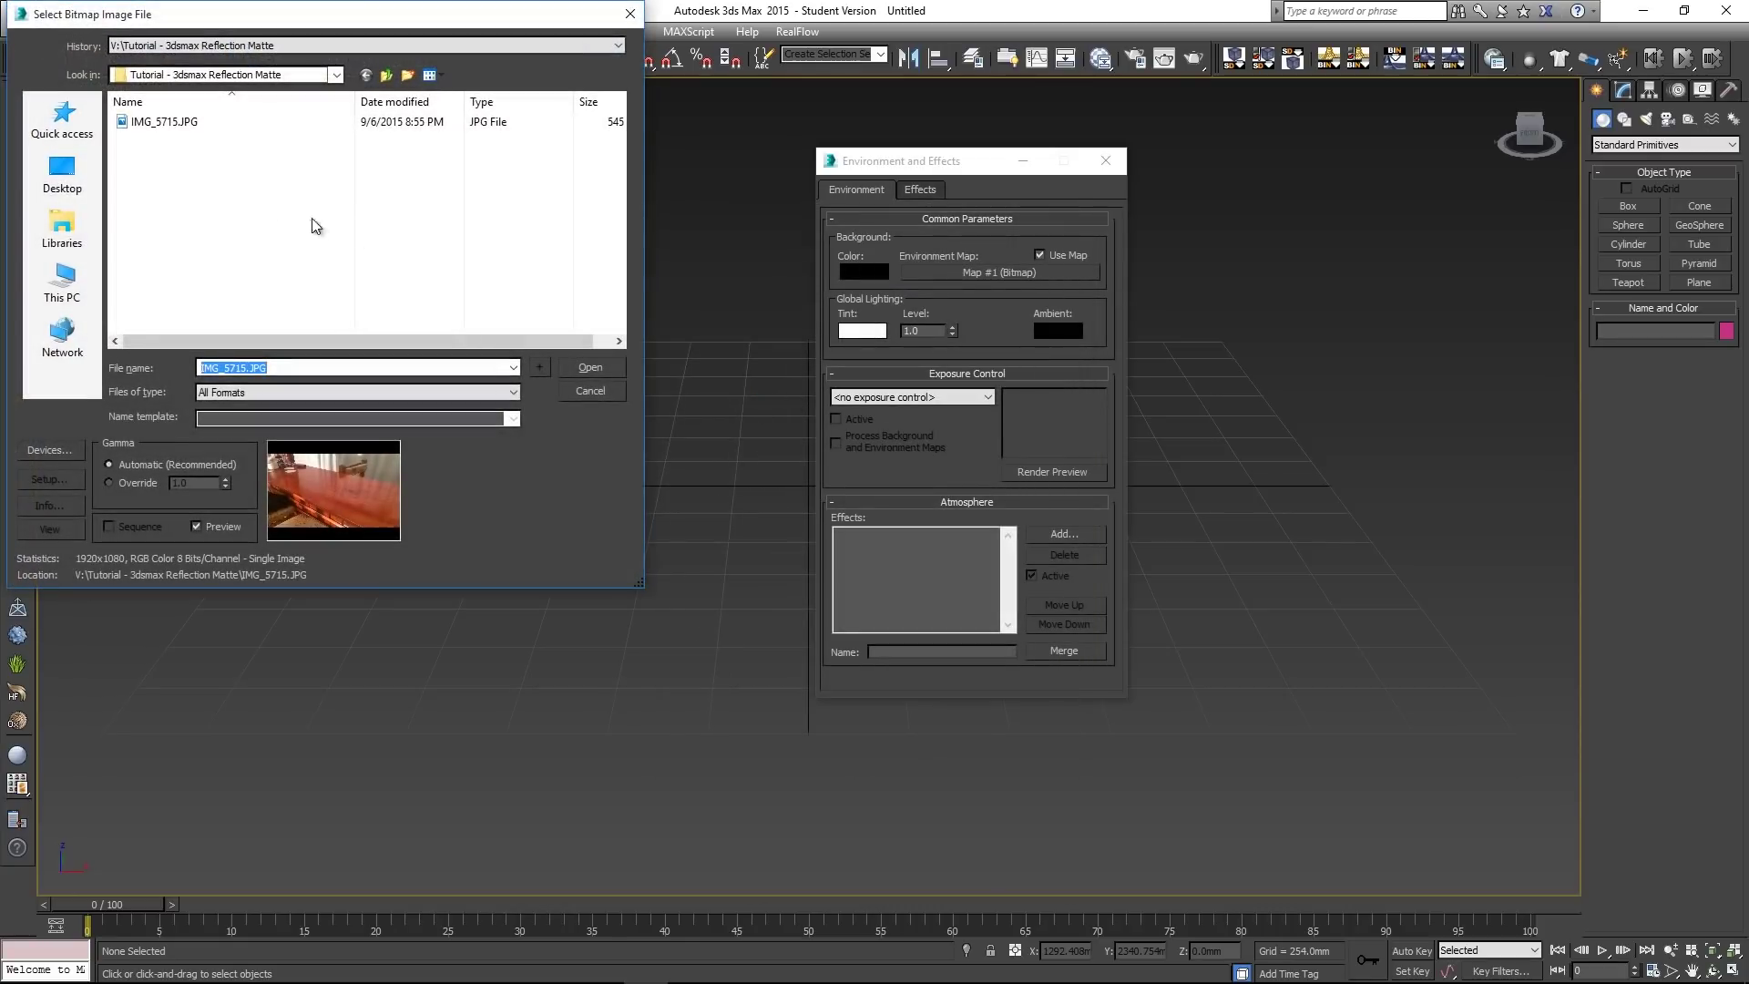
click(173, 124)
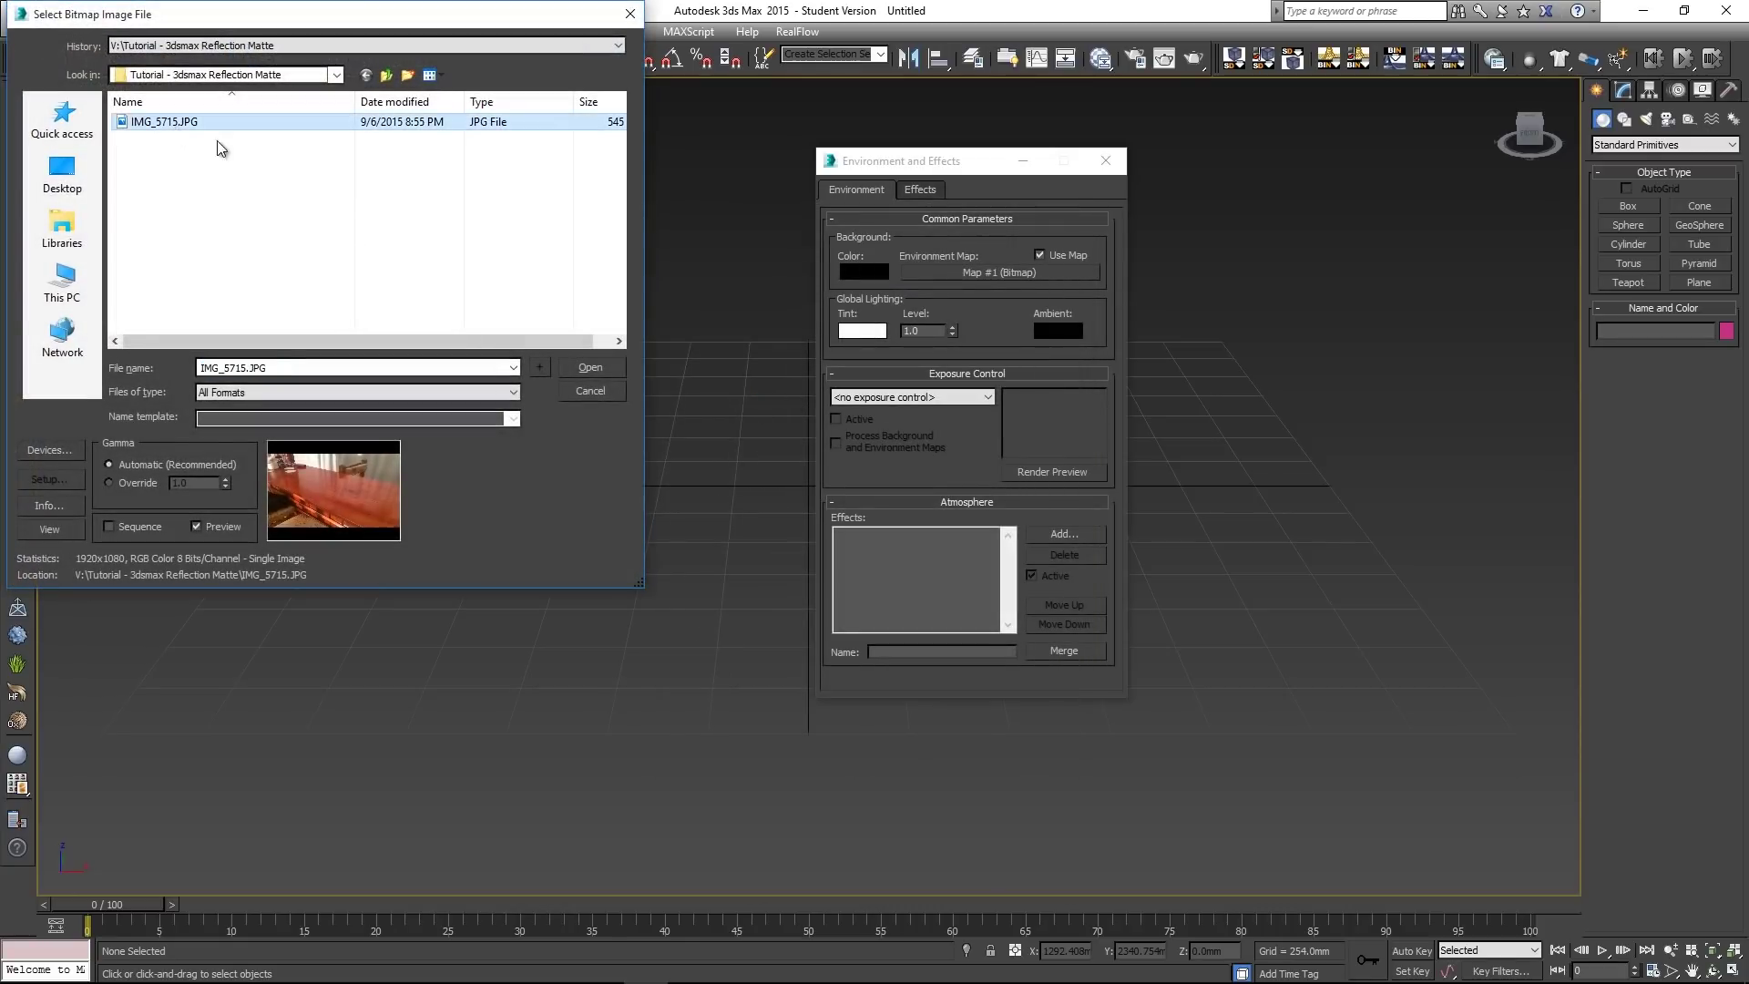
click(597, 363)
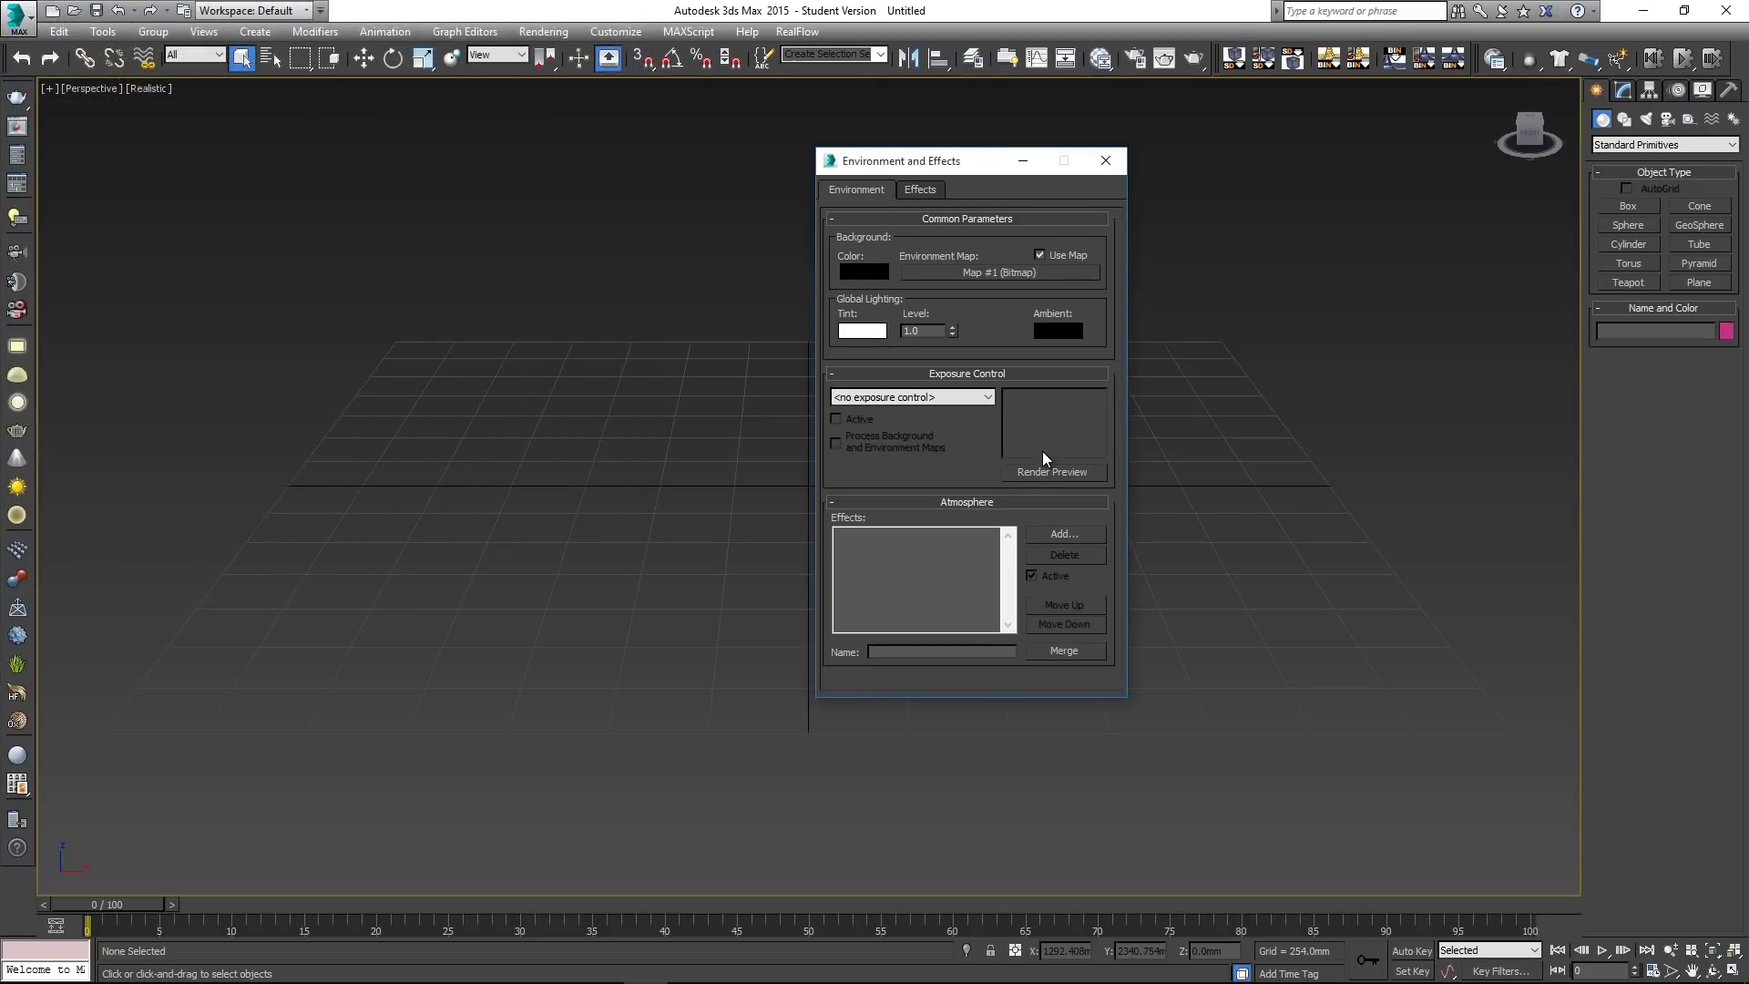
- Place the environment map in the Slate Material Editor as an instance
drag(960, 157, 1246, 157)
key(m)
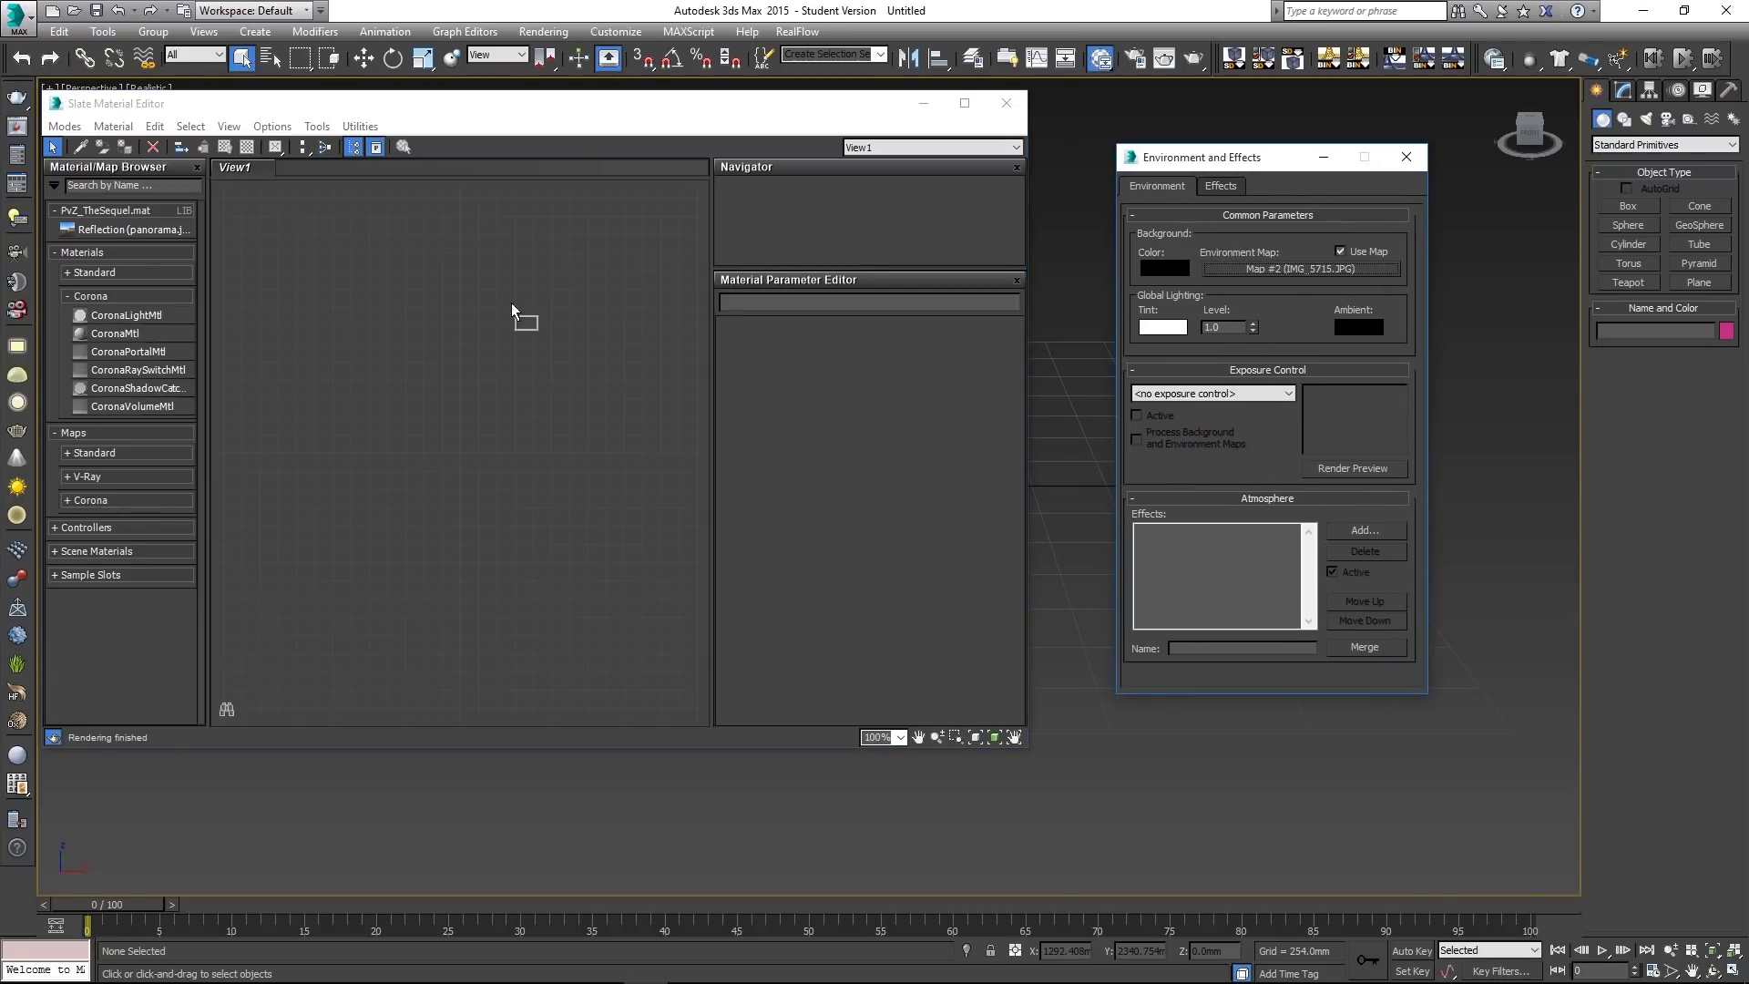
drag(454, 352, 454, 351)
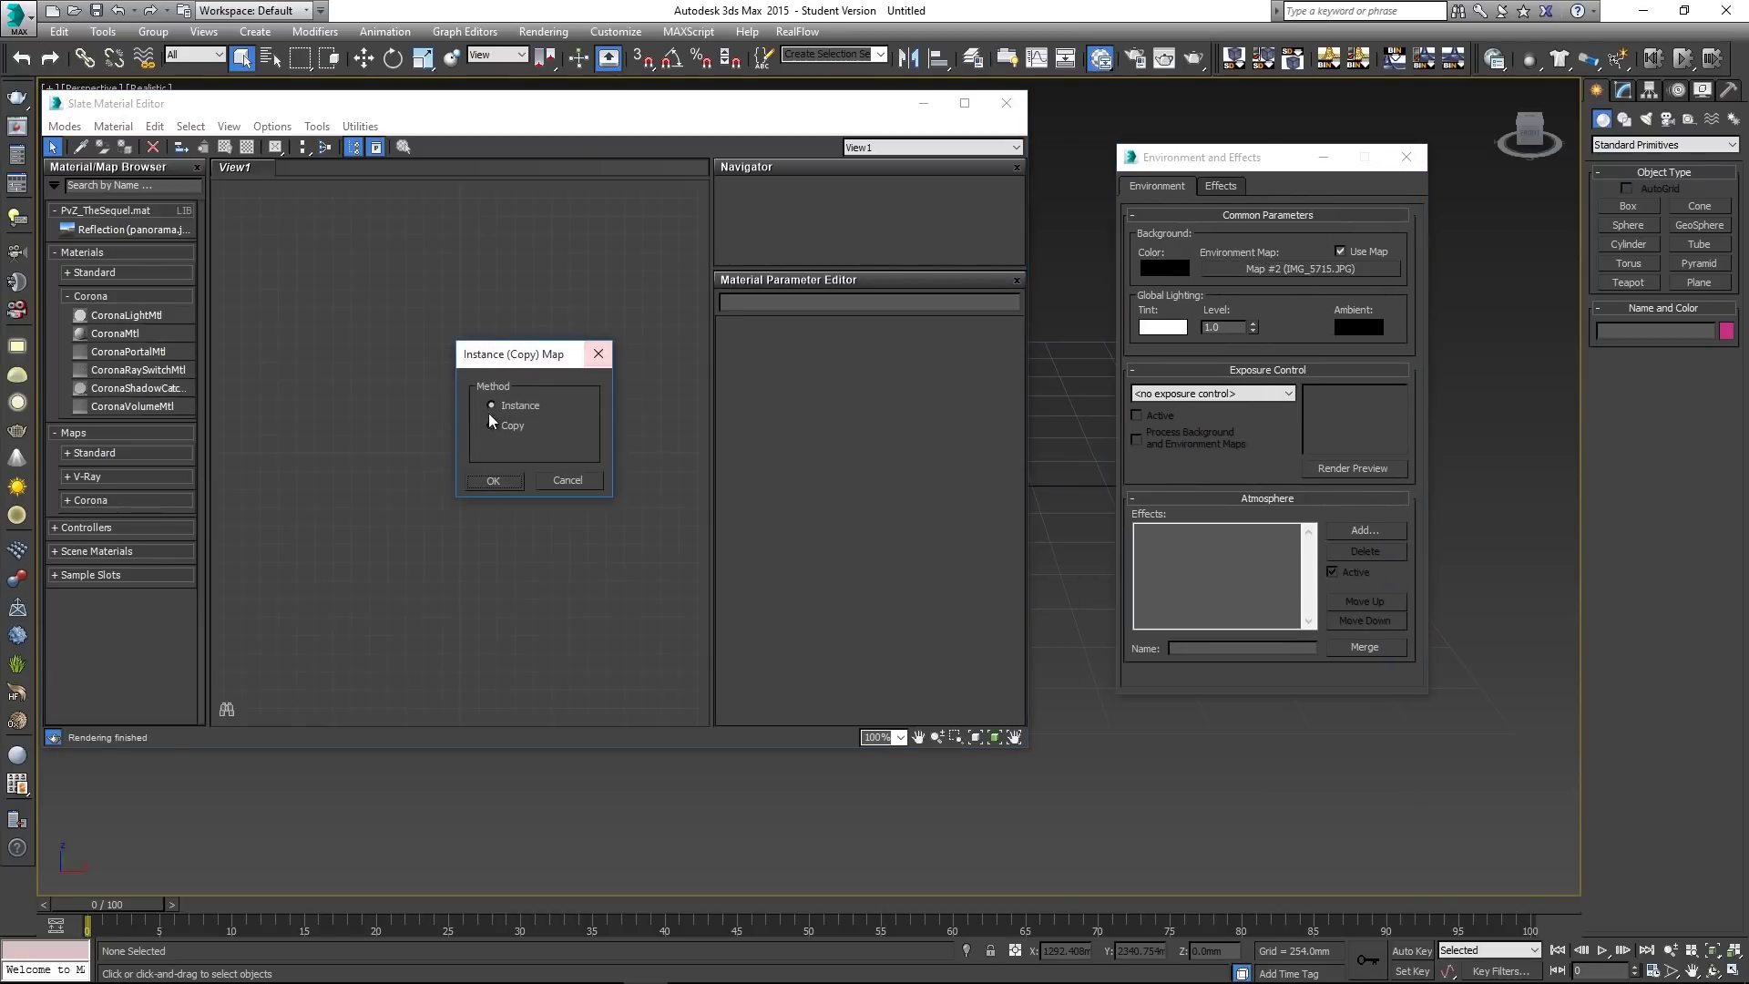
click(494, 480)
- Set the environment bitmap's mapping to Screen and close the material editor and environment settings
double_click(449, 347)
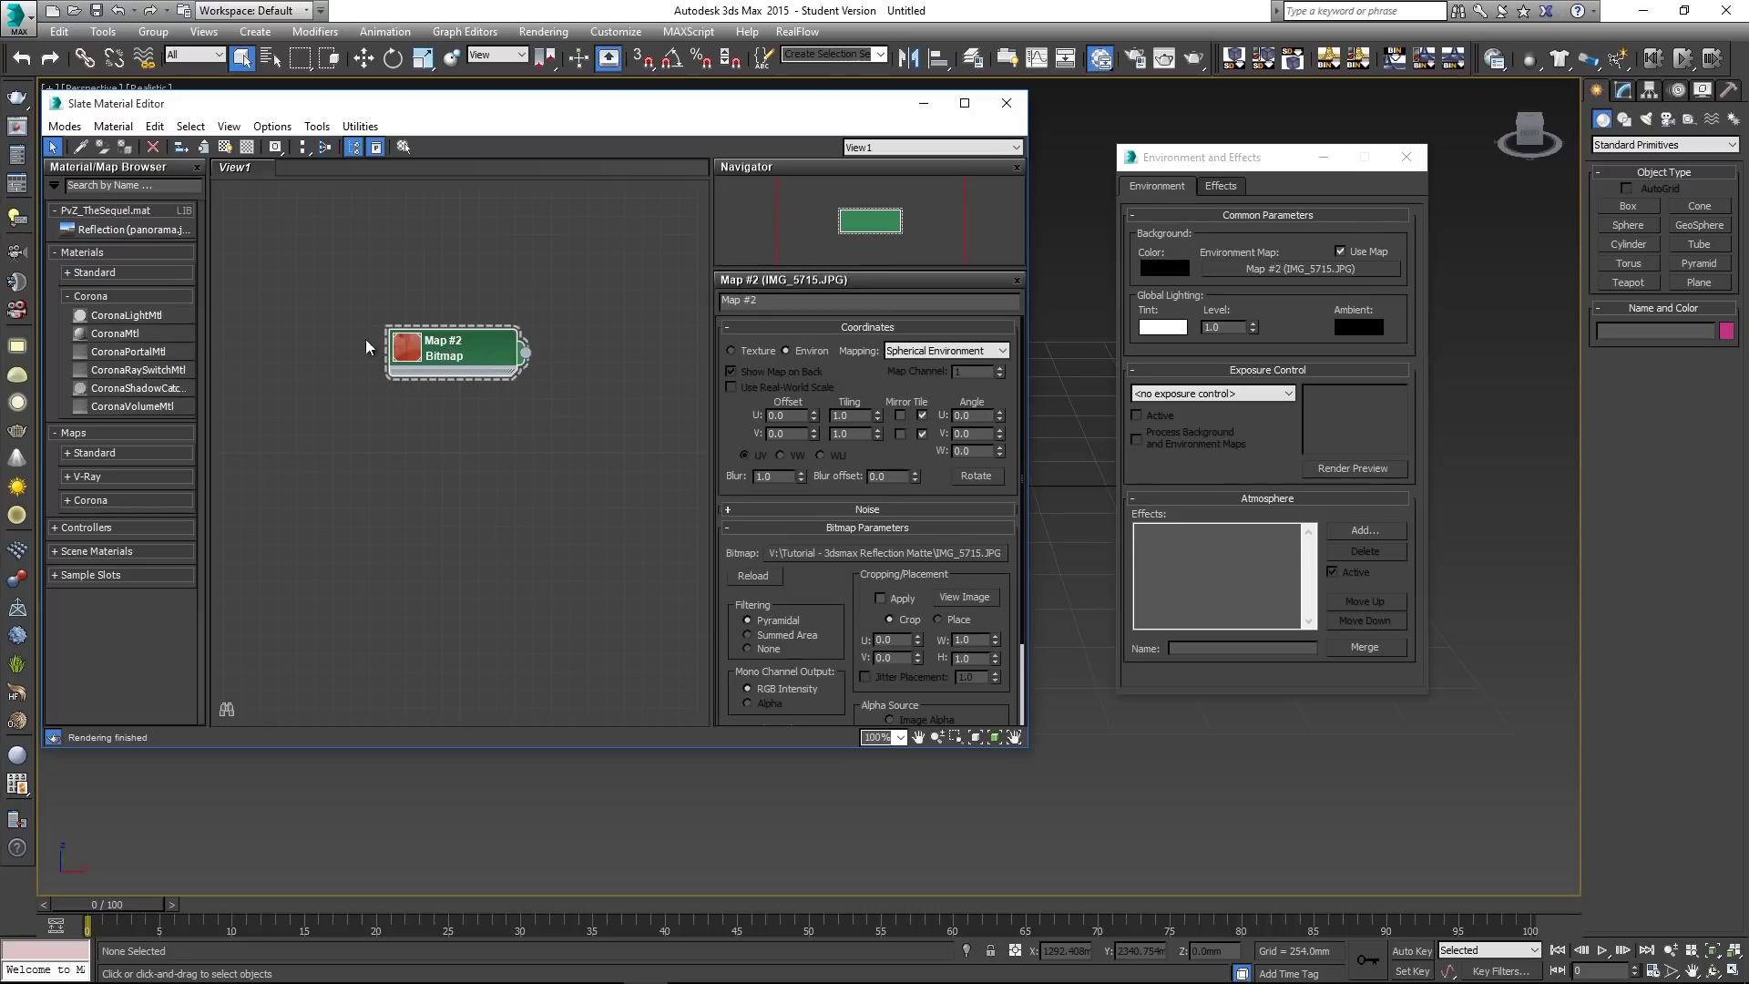
drag(428, 333, 369, 297)
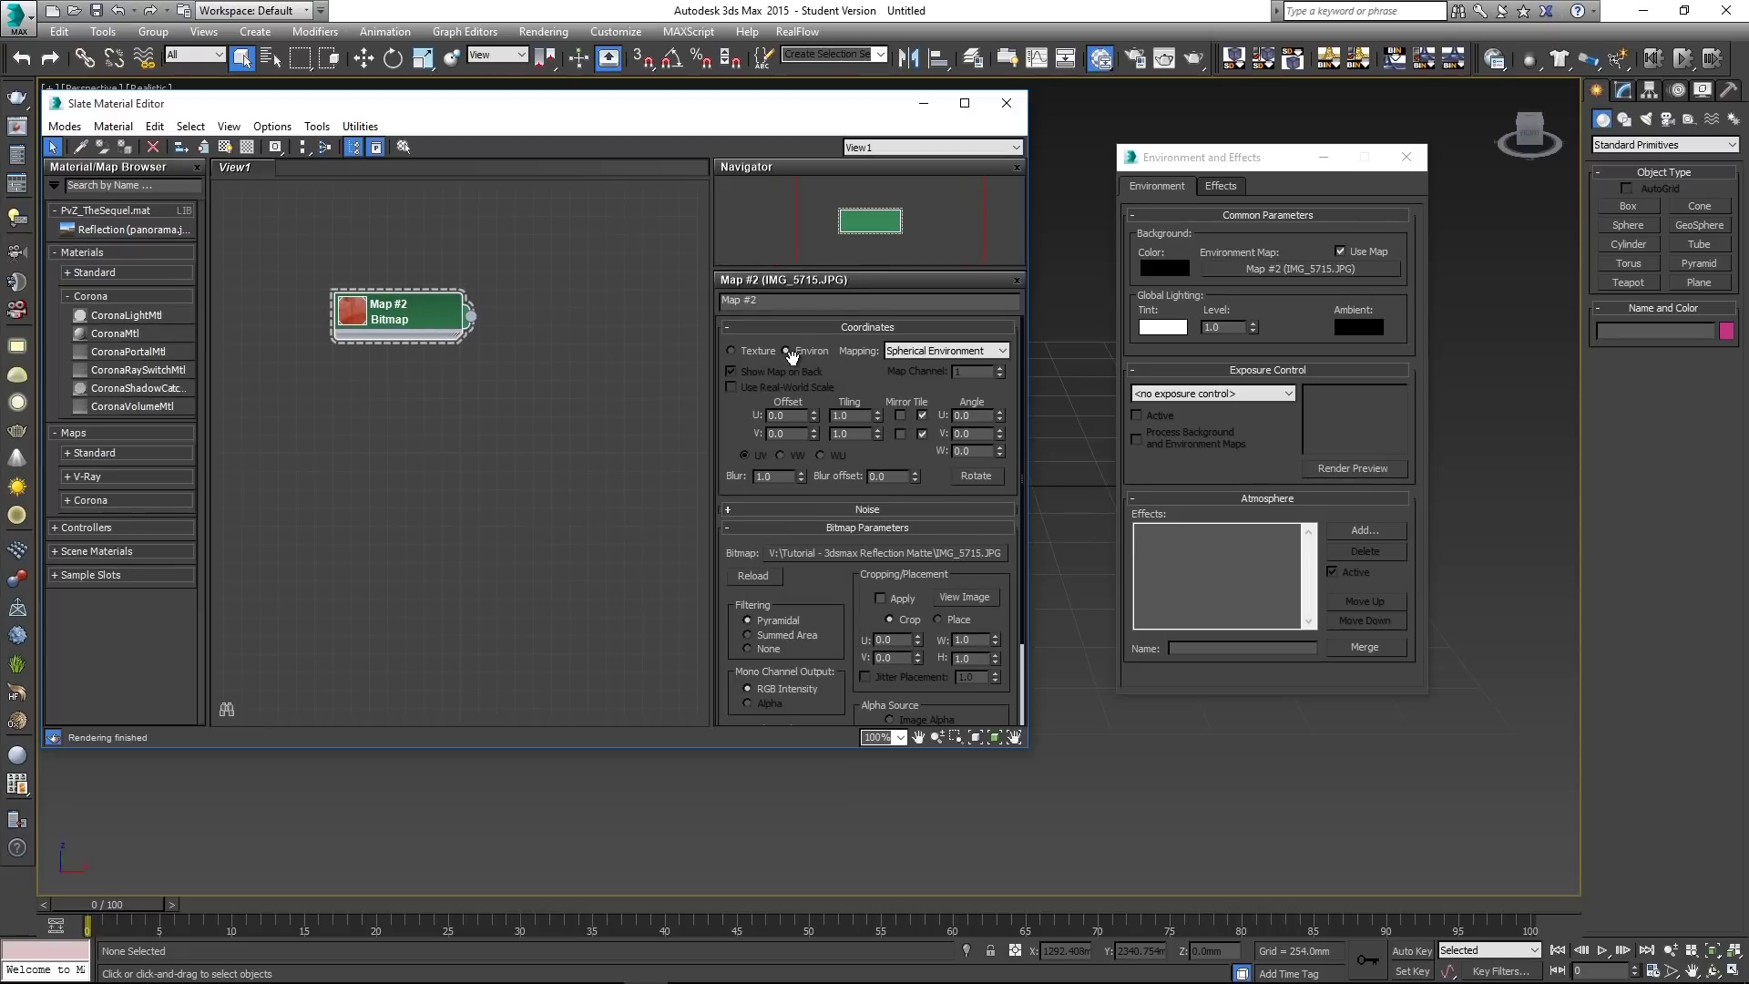
click(940, 352)
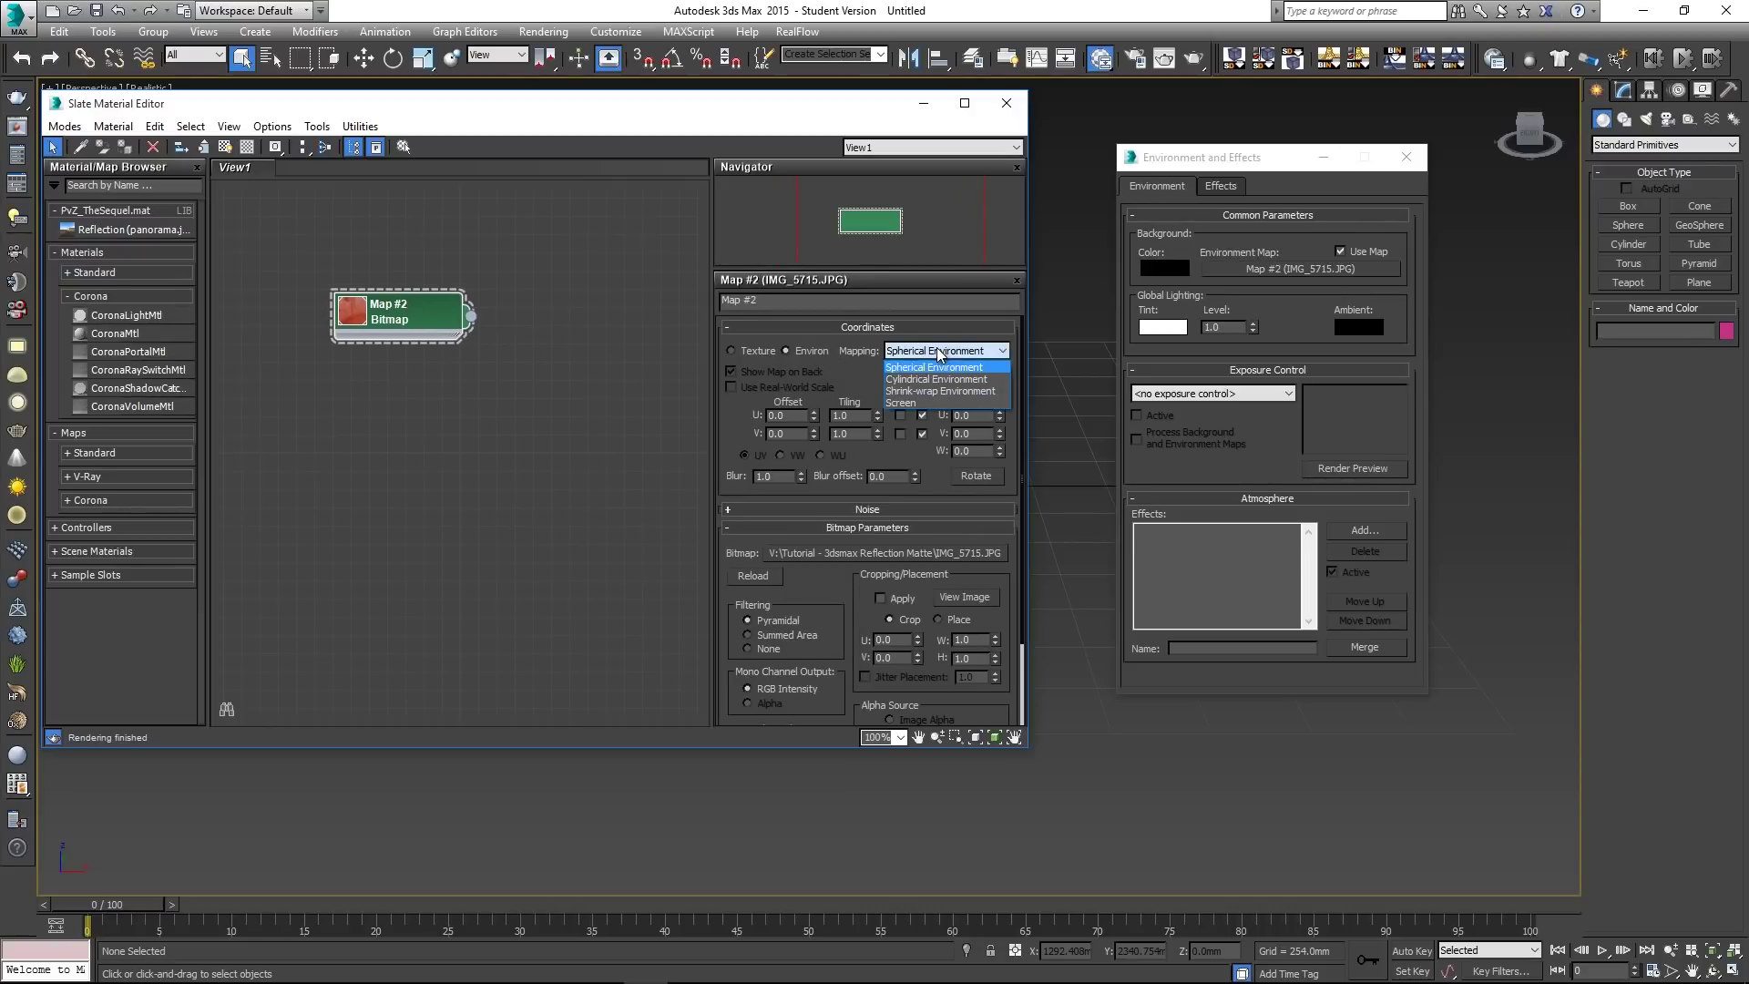
click(902, 403)
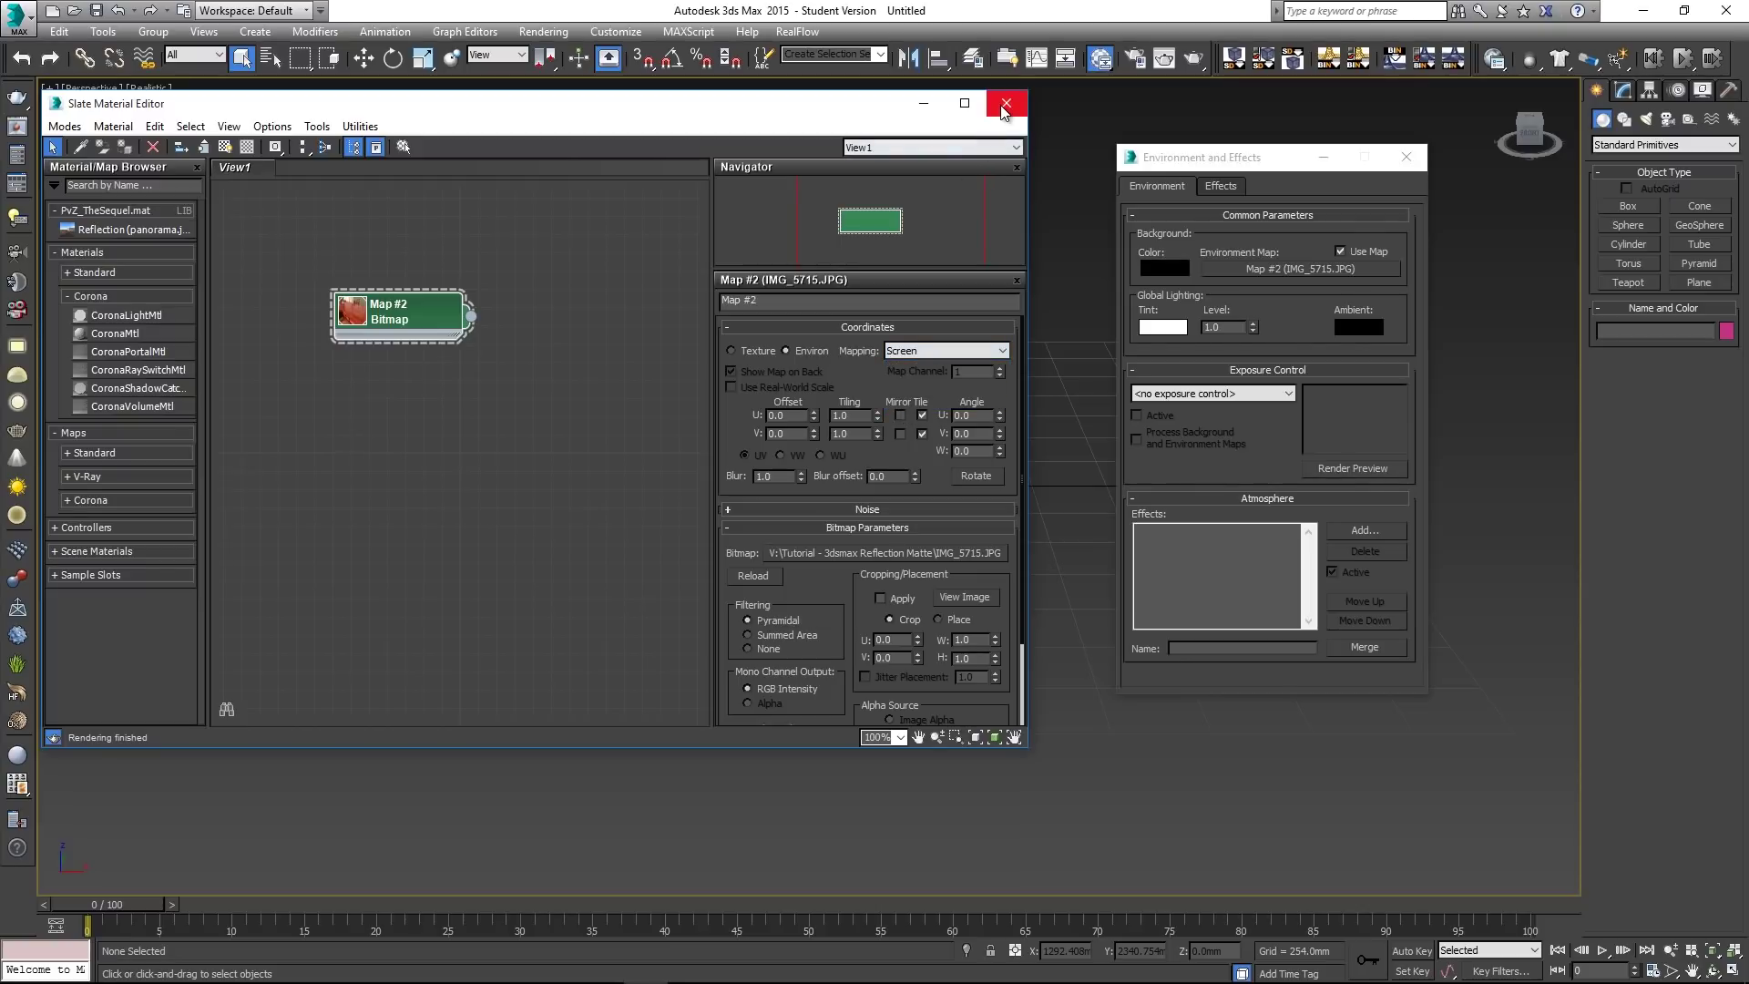
click(1004, 105)
click(1405, 157)
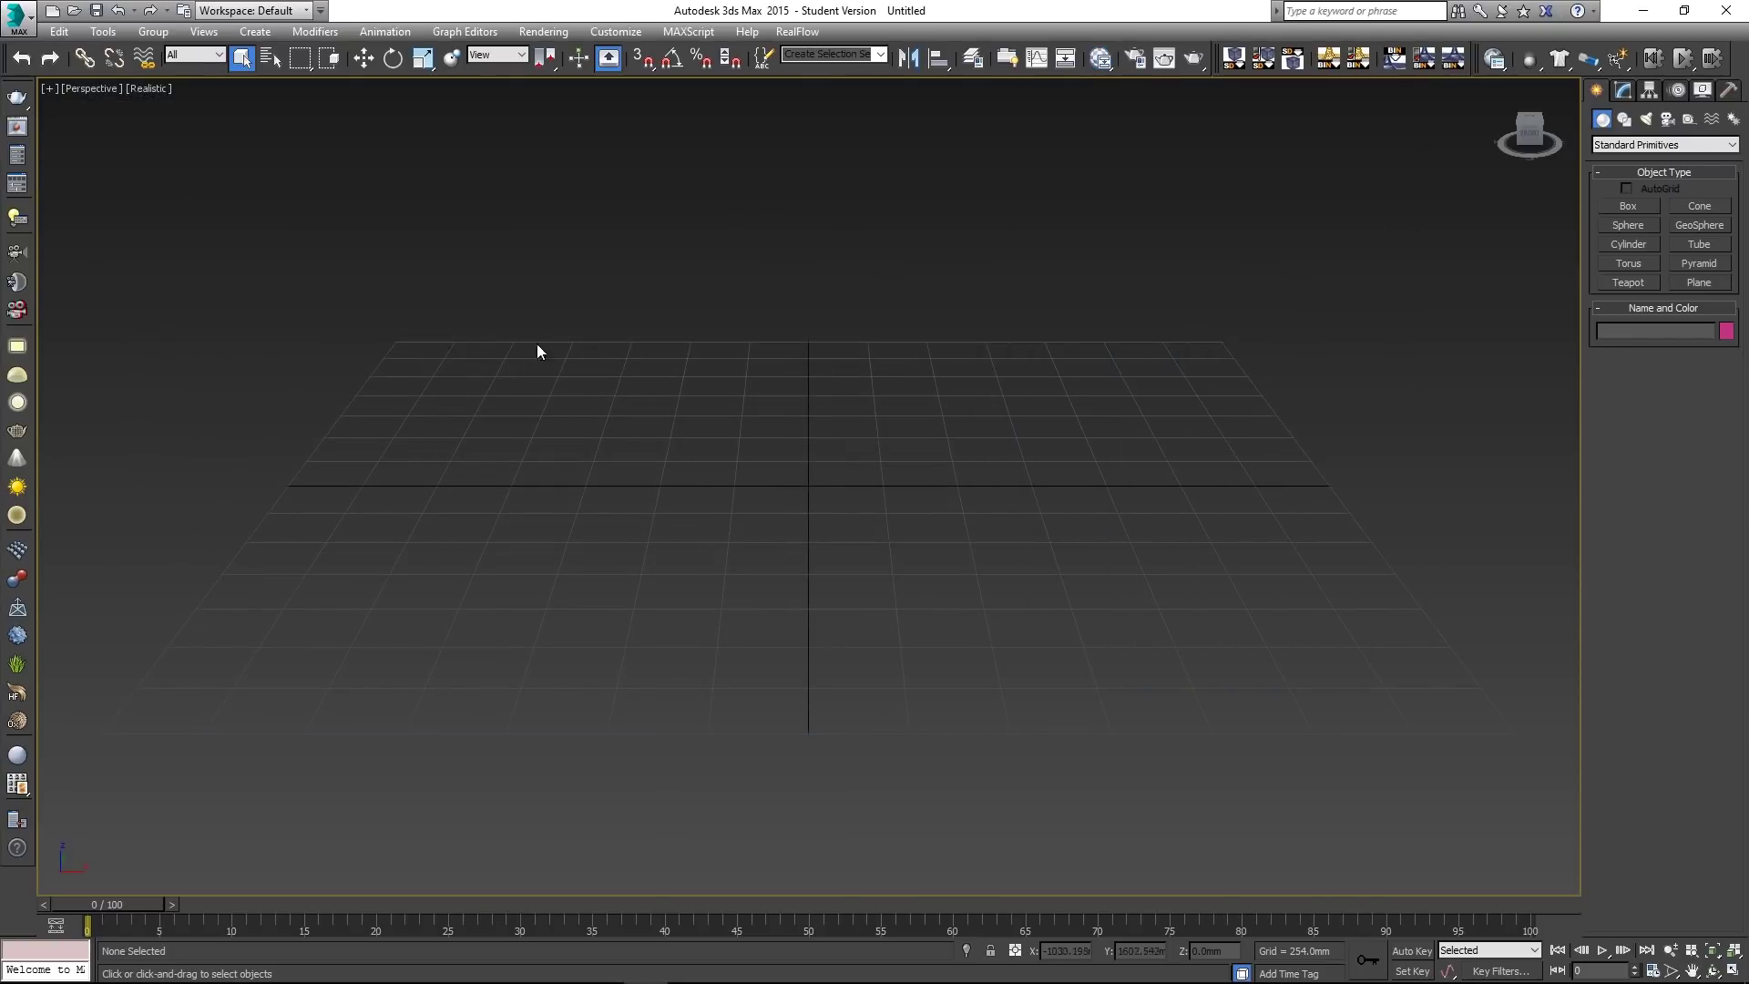
- Show the environment background image behind the perspective viewport
click(204, 31)
mouse_move(264, 367)
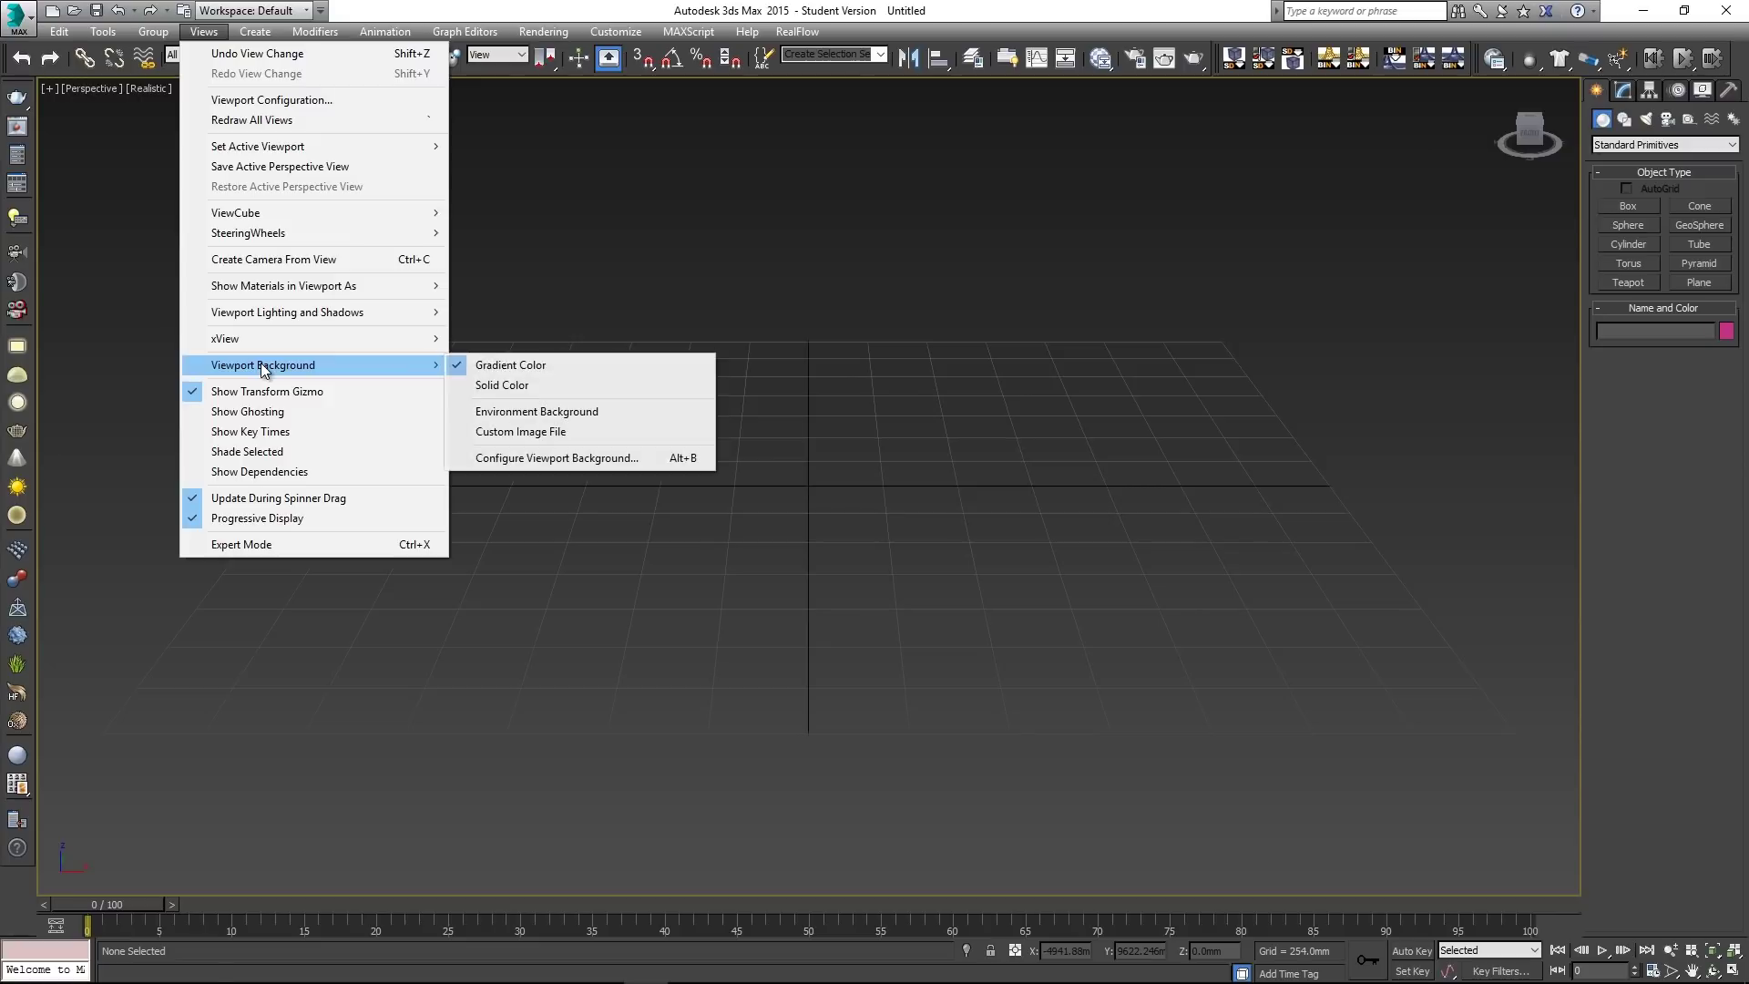
click(562, 418)
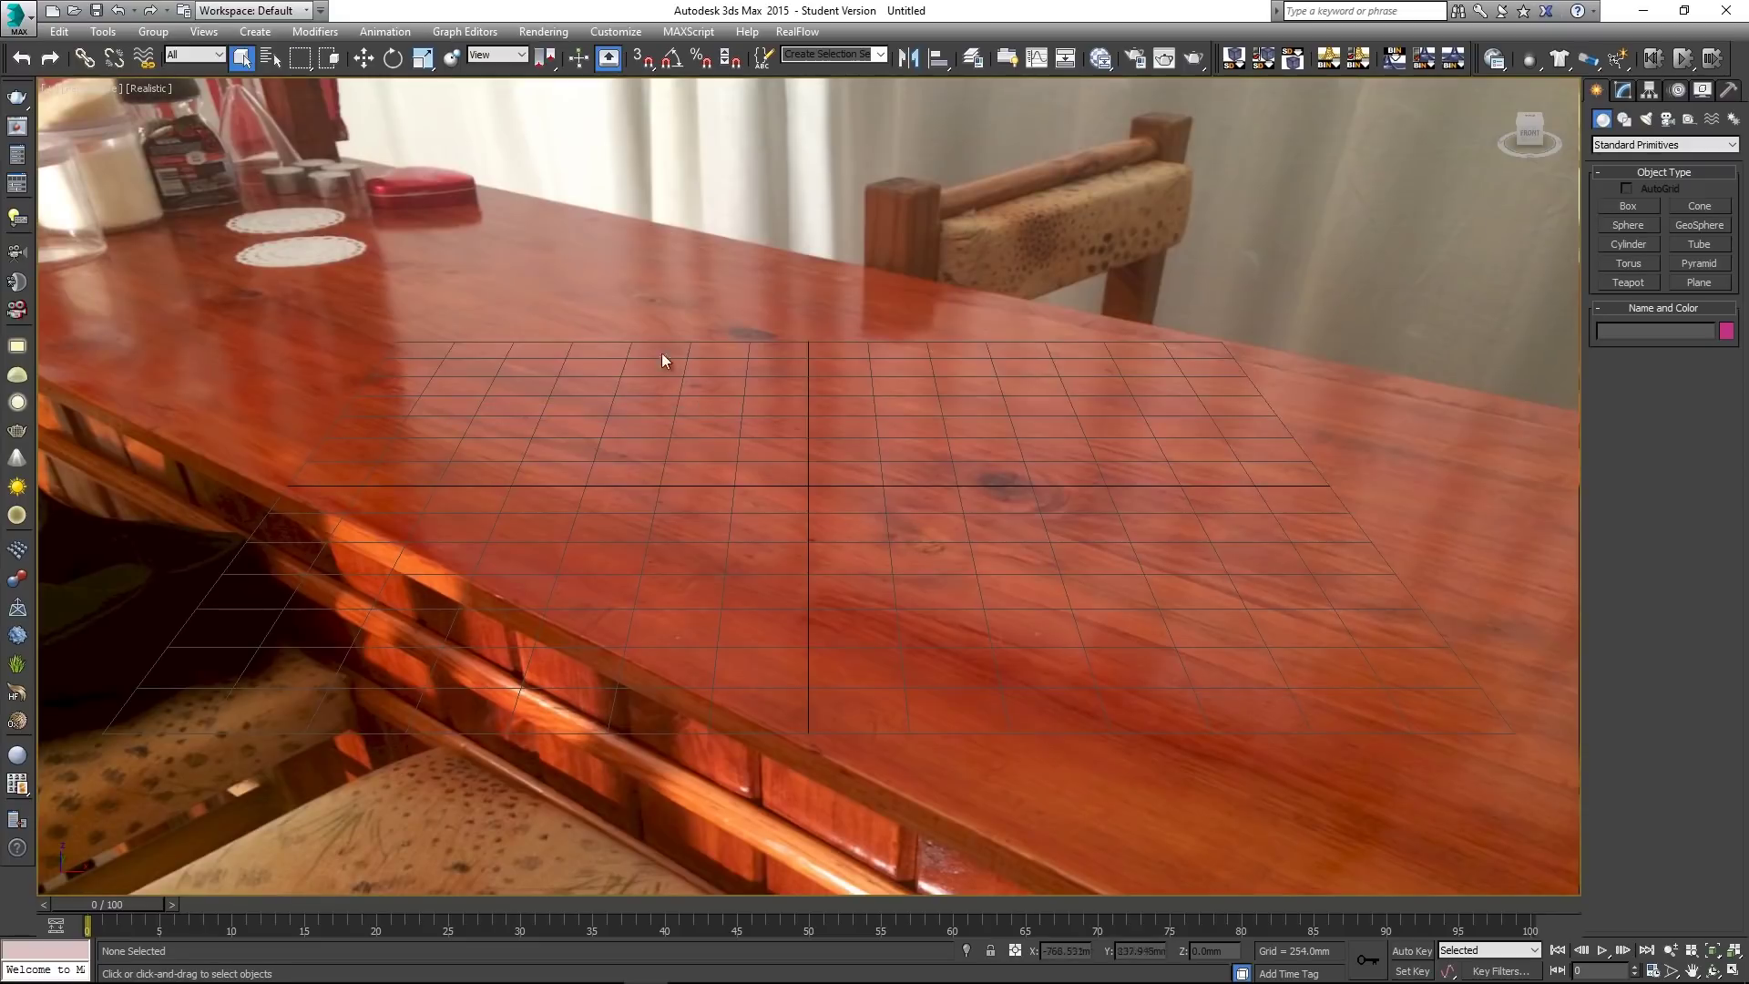
- Show the Perspective Match vanishing lines and align one green line with the top rail of the far chair
alt+middle_drag(914, 470, 826, 597)
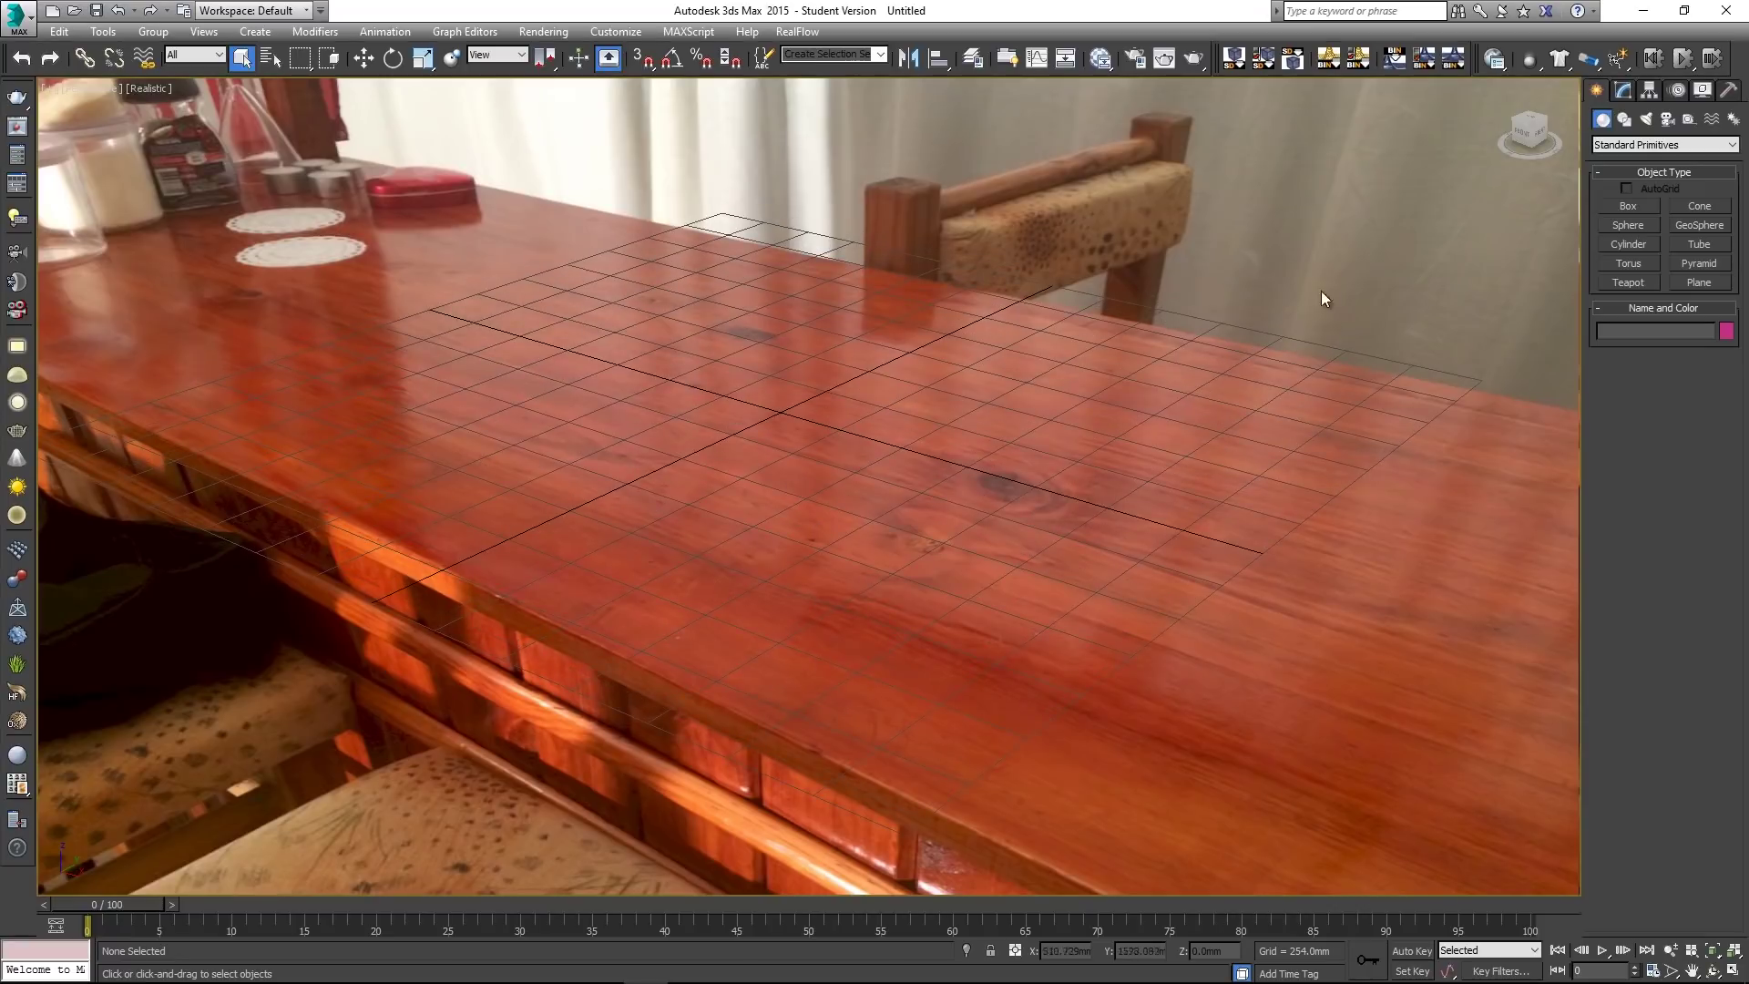
click(1728, 92)
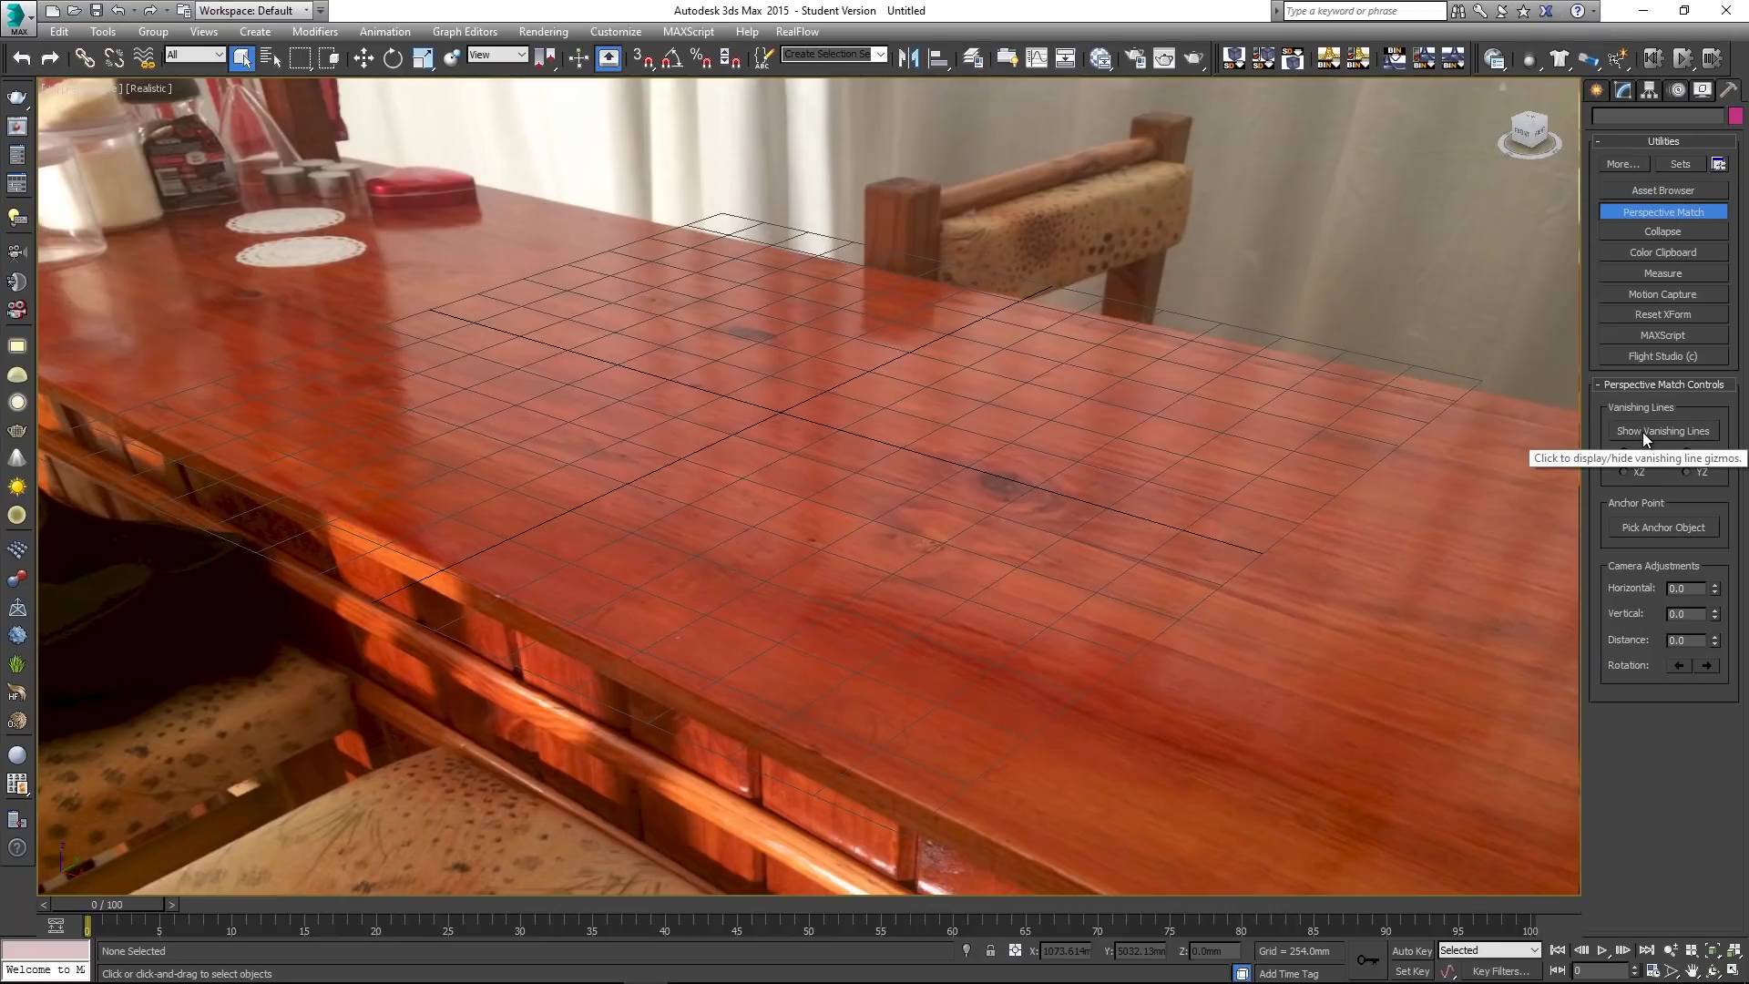
click(1668, 429)
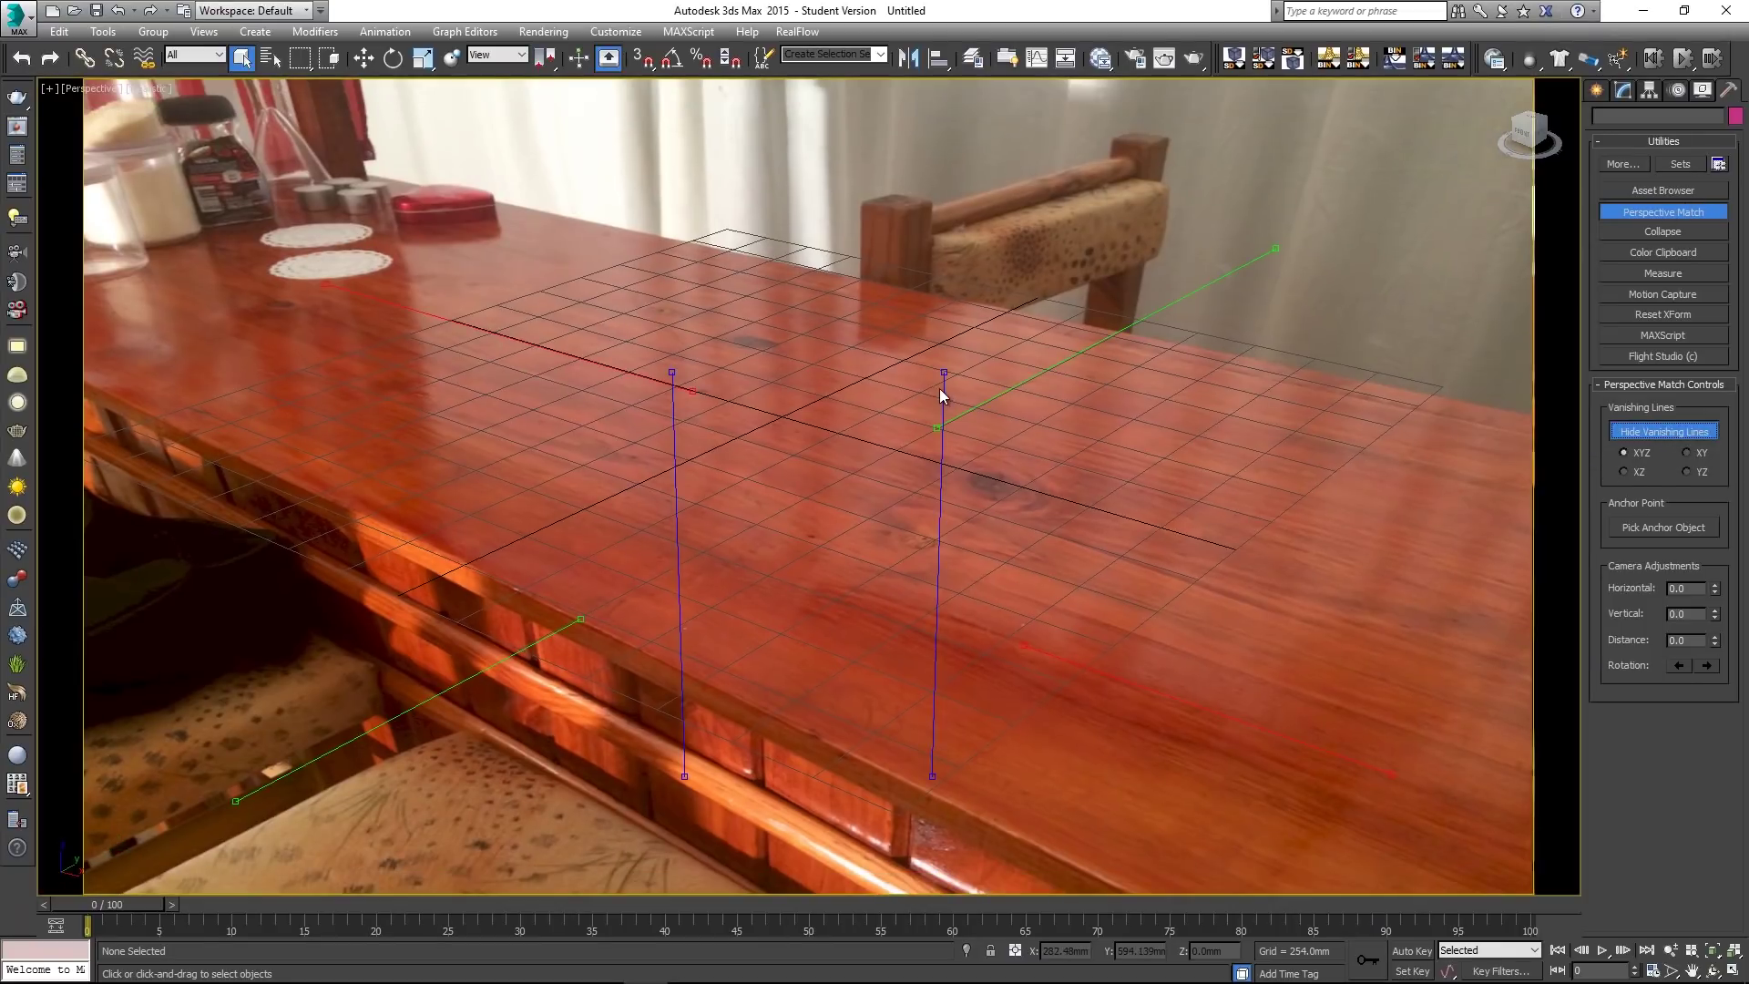
drag(1112, 341, 1004, 177)
drag(1175, 111, 1191, 131)
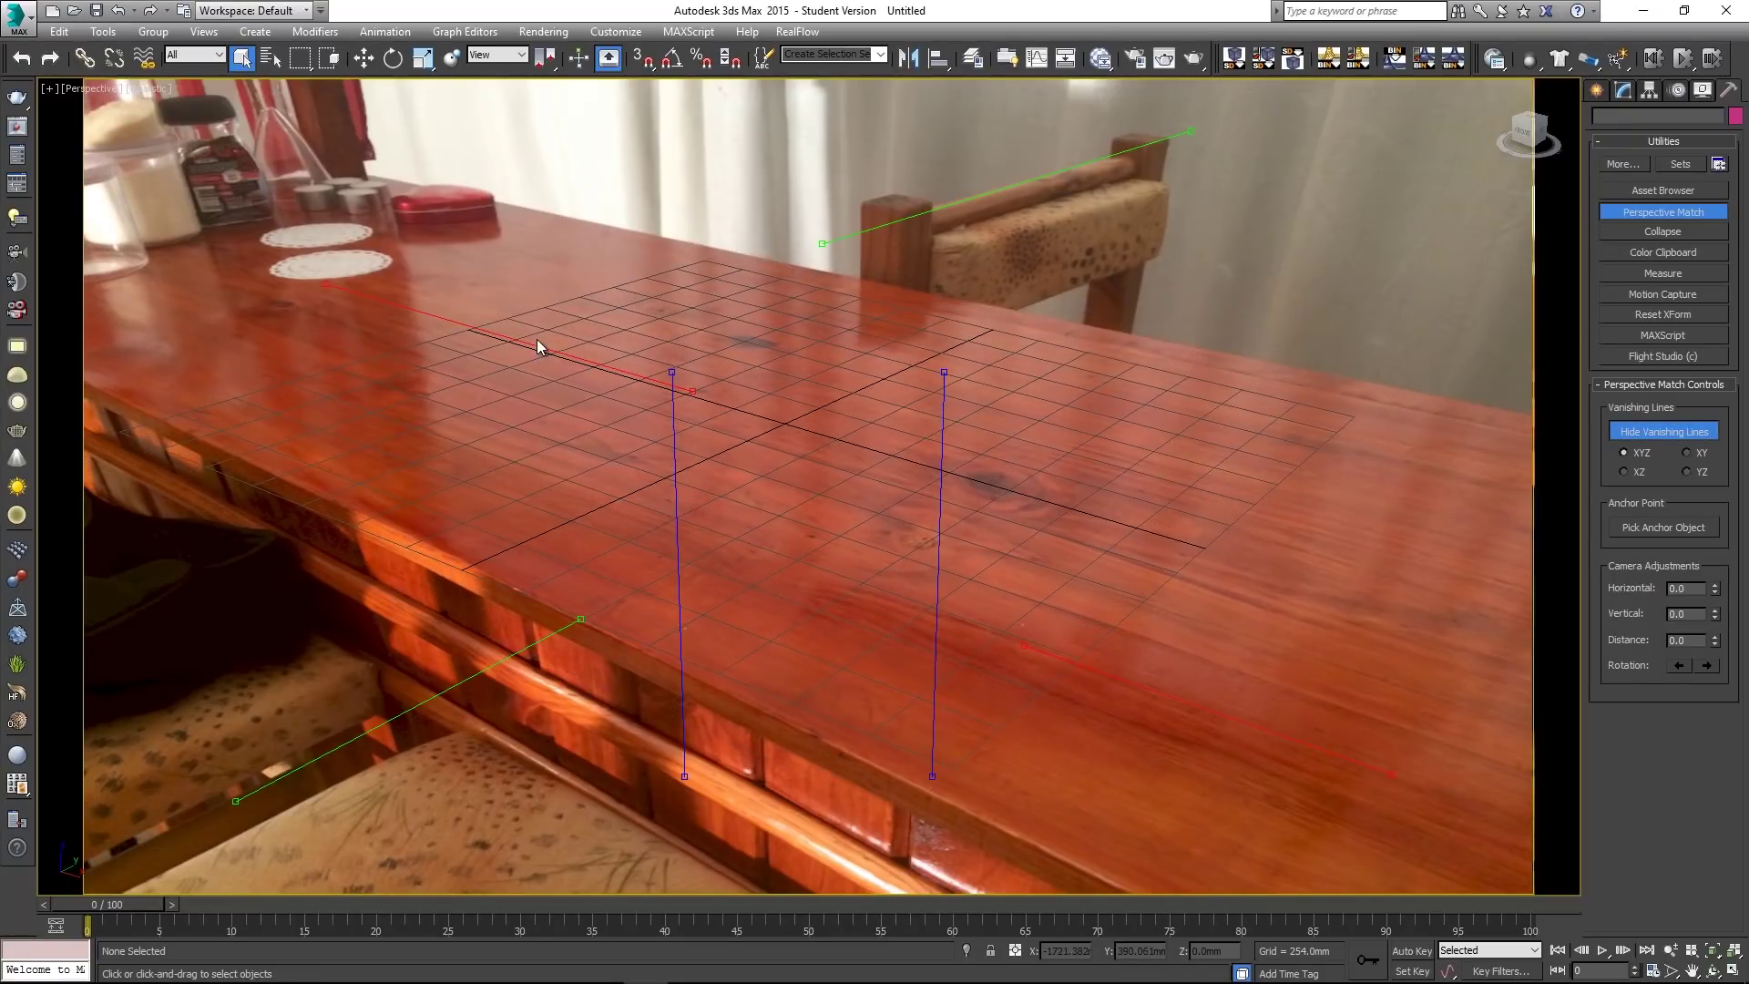
- Align the two red vanishing lines with the far and near long edges of the table
drag(537, 341, 1304, 370)
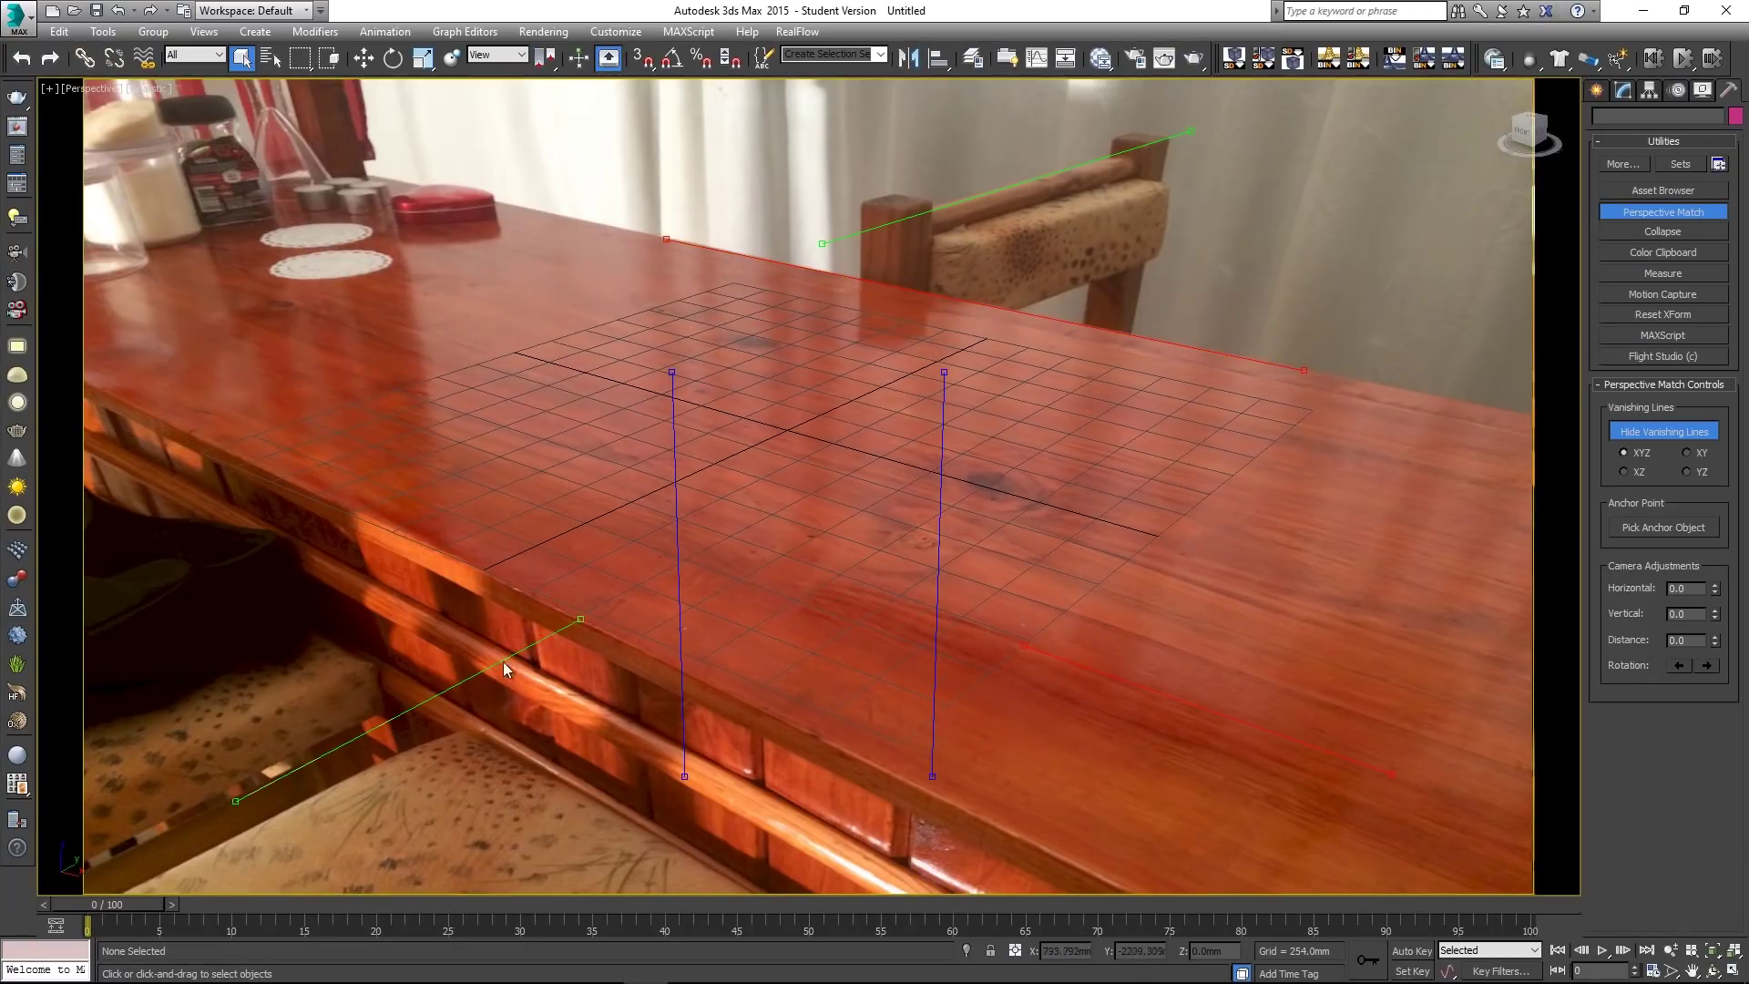
drag(1175, 697, 477, 522)
drag(563, 587, 965, 808)
- Align the second green vanishing line with the near chair's seat edge and the blue vertical lines with the far chair's posts
drag(454, 688, 352, 780)
drag(679, 590, 856, 430)
drag(936, 629, 1105, 399)
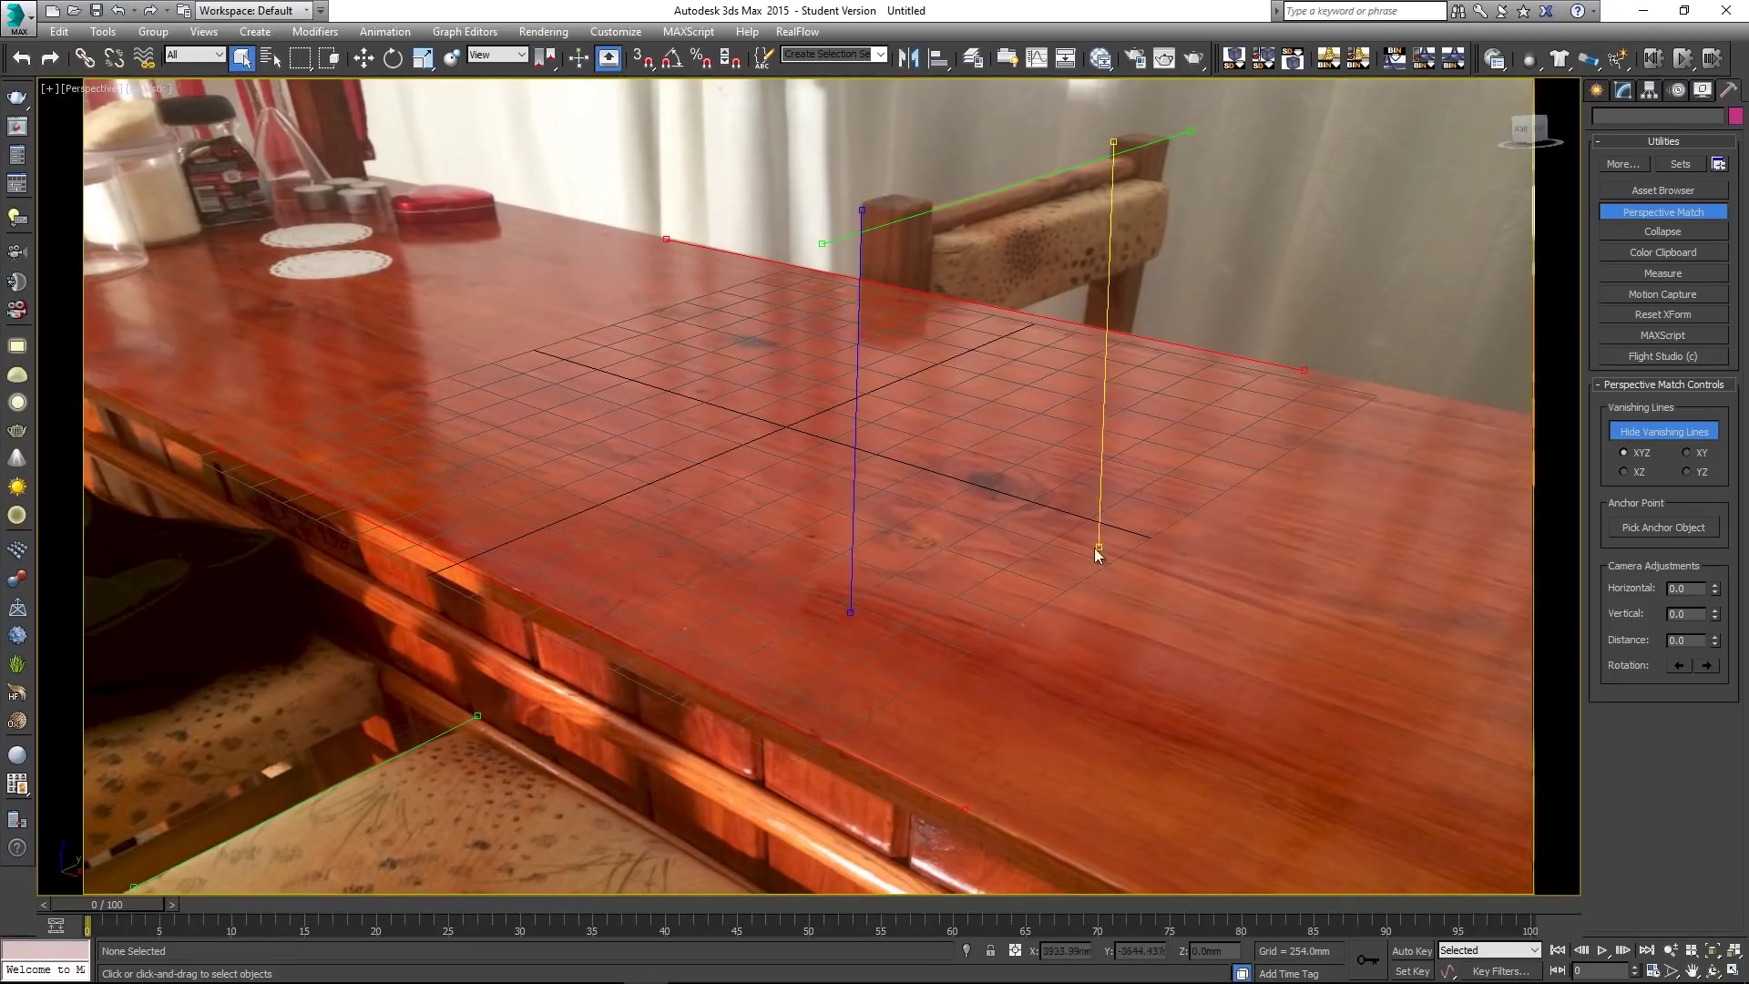
drag(1100, 547, 1052, 546)
scroll(911, 418, up, 3)
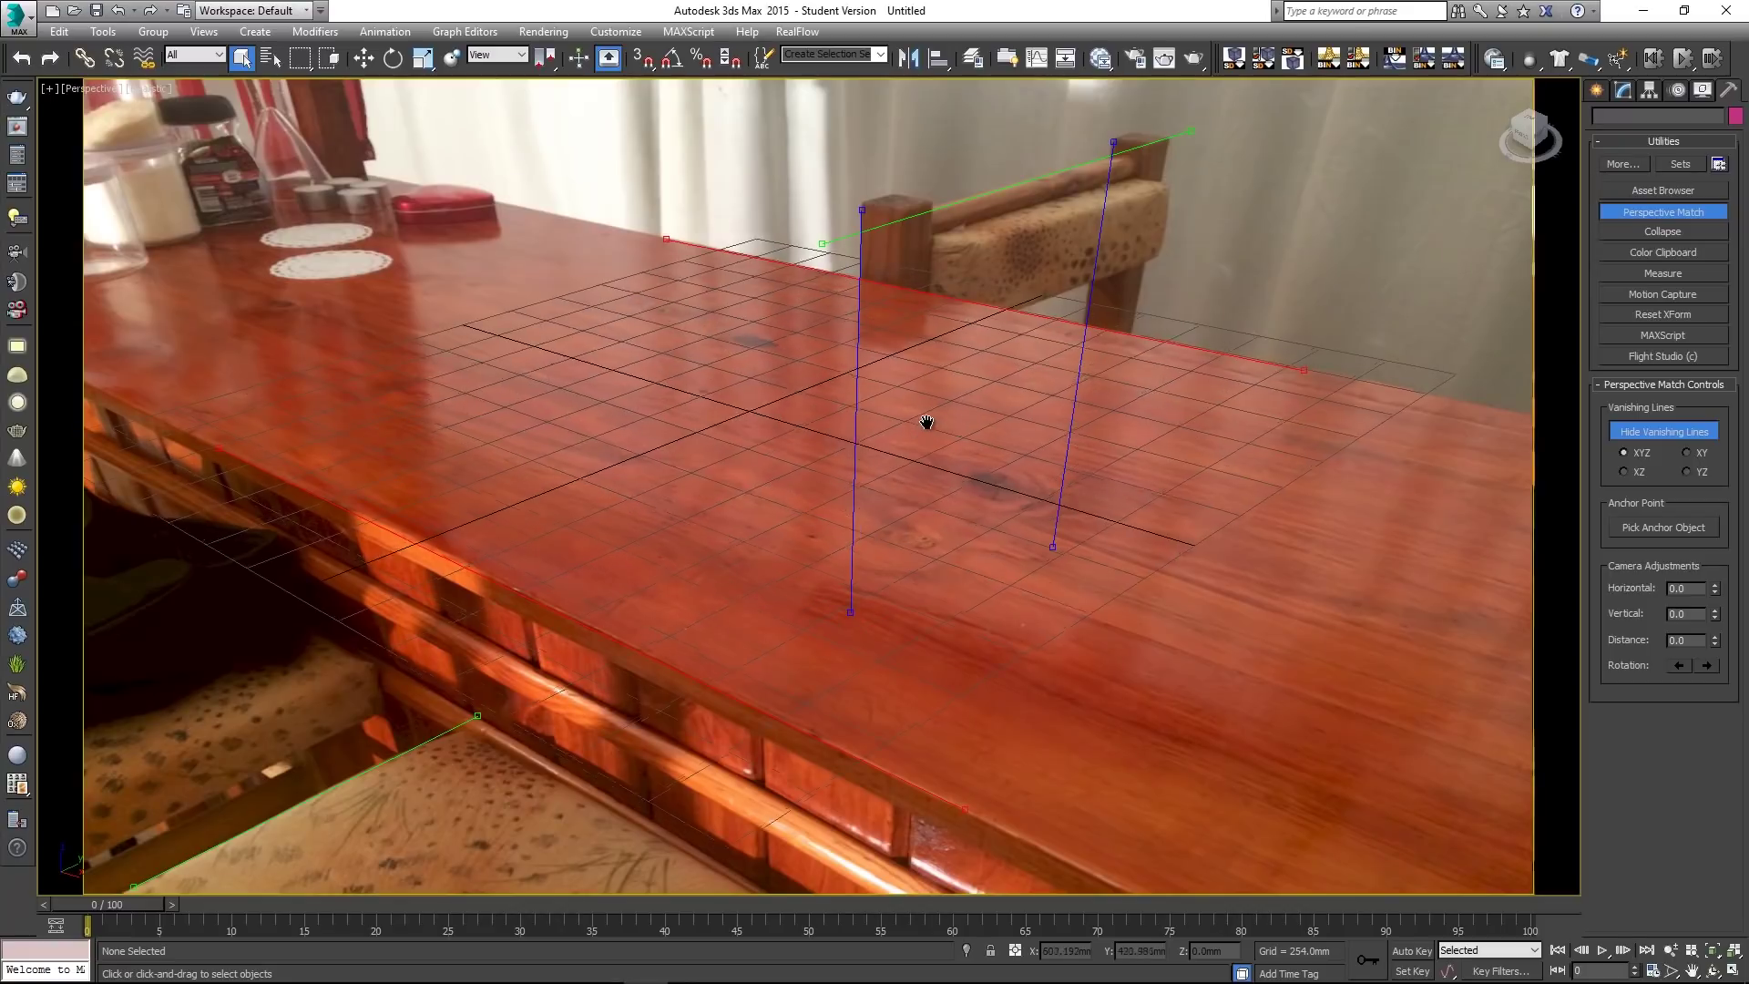
- Create a rectangular plane over the middle of the tabletop, aligned with the matched grid
click(1597, 89)
click(1699, 283)
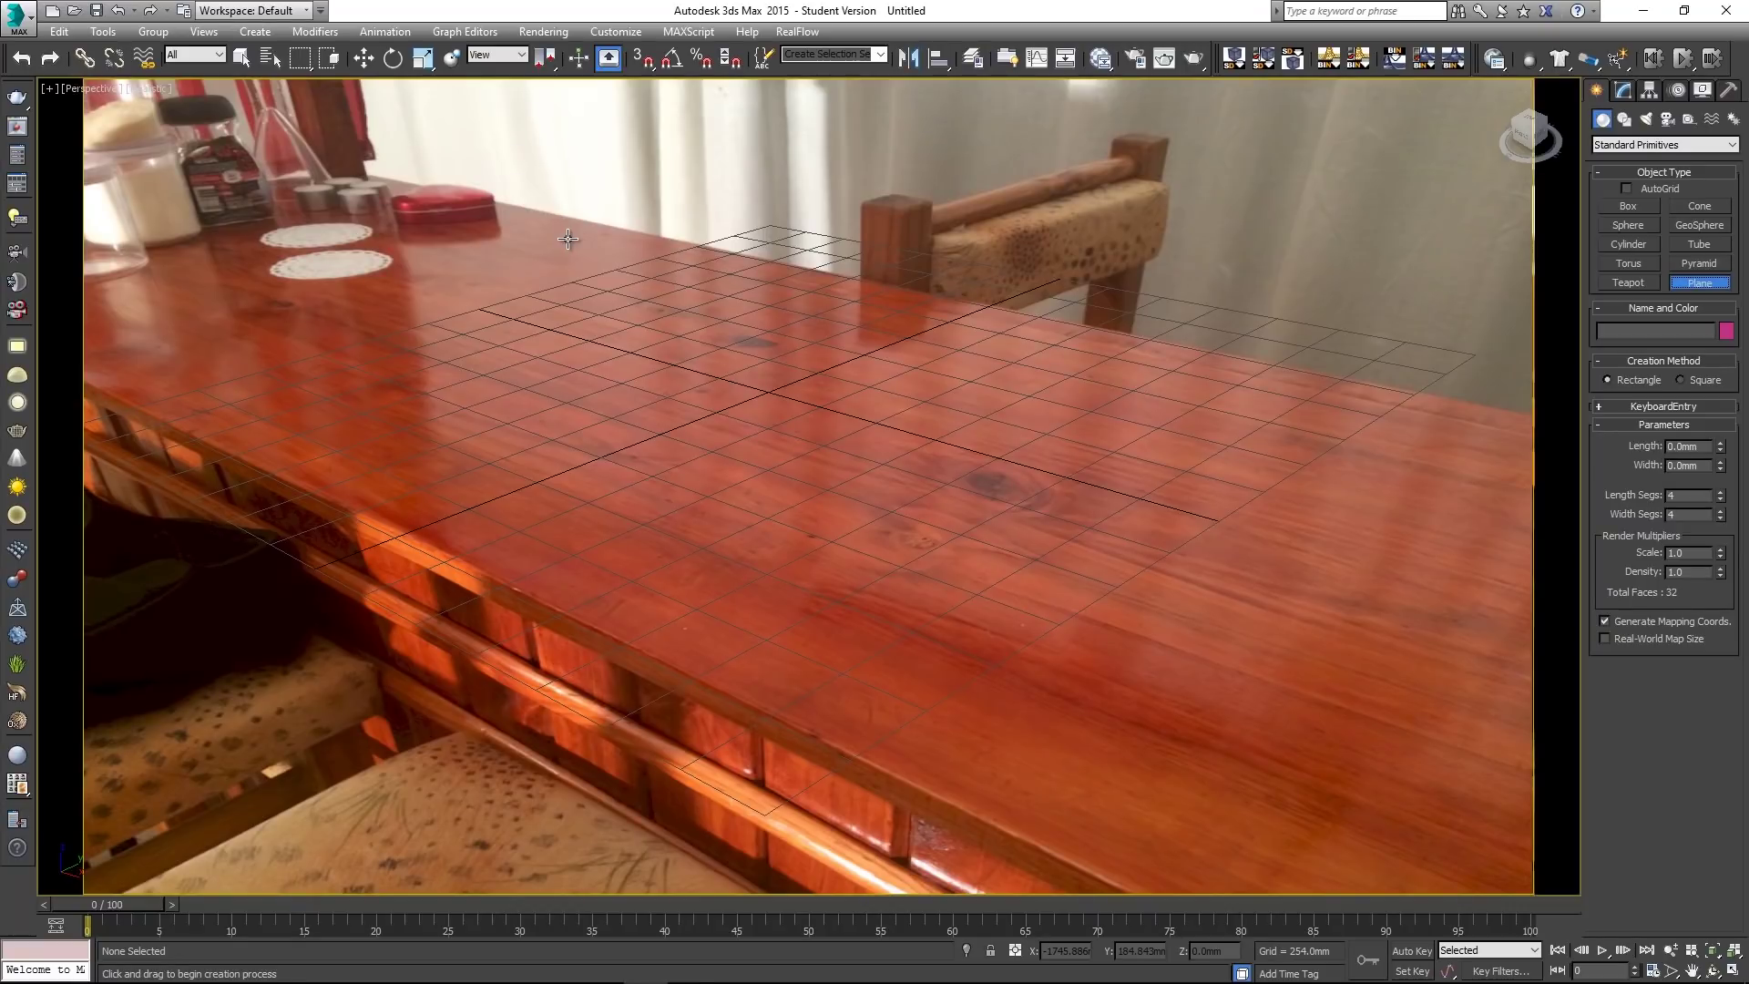
drag(655, 278, 966, 674)
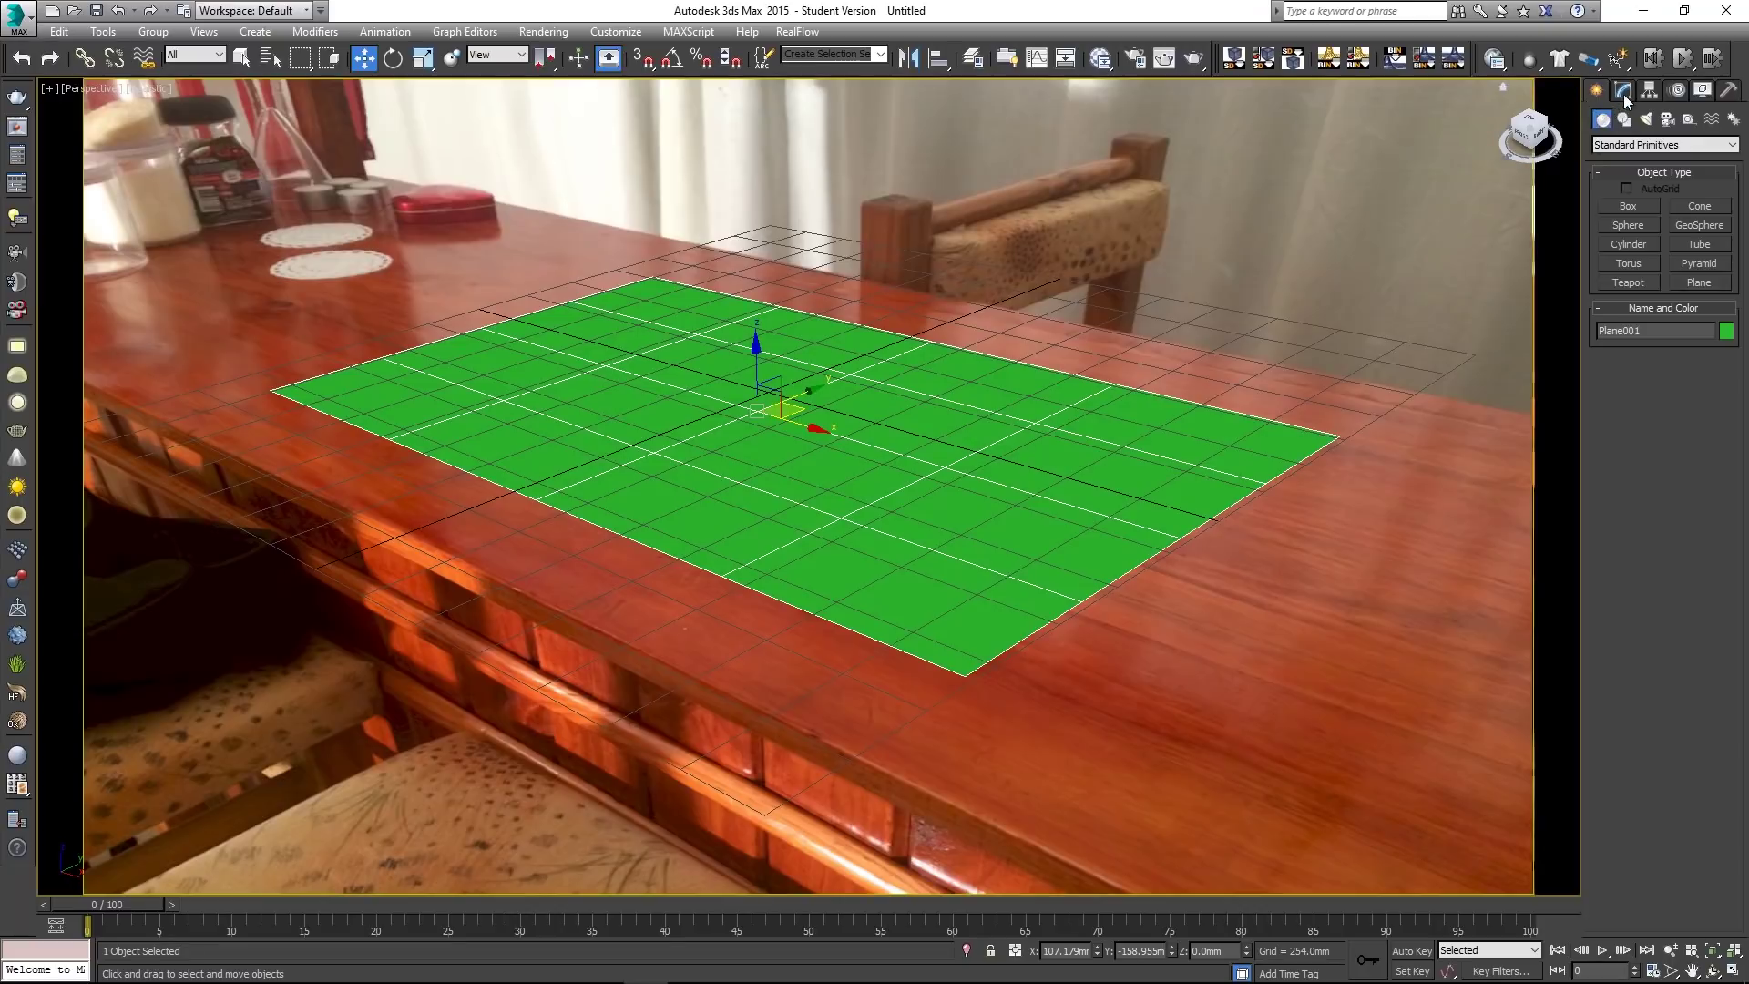
- Increase the plane's length and width and shift it so it covers most of the tabletop
click(1622, 89)
drag(1721, 347, 1722, 305)
drag(1720, 366, 1720, 323)
mouse_move(818, 411)
mouse_down()
mouse_move(783, 300)
mouse_move(756, 382)
mouse_move(802, 402)
mouse_up()
- Create a teapot standing near the centre of the plane and activate the Rotate tool for it
click(1596, 91)
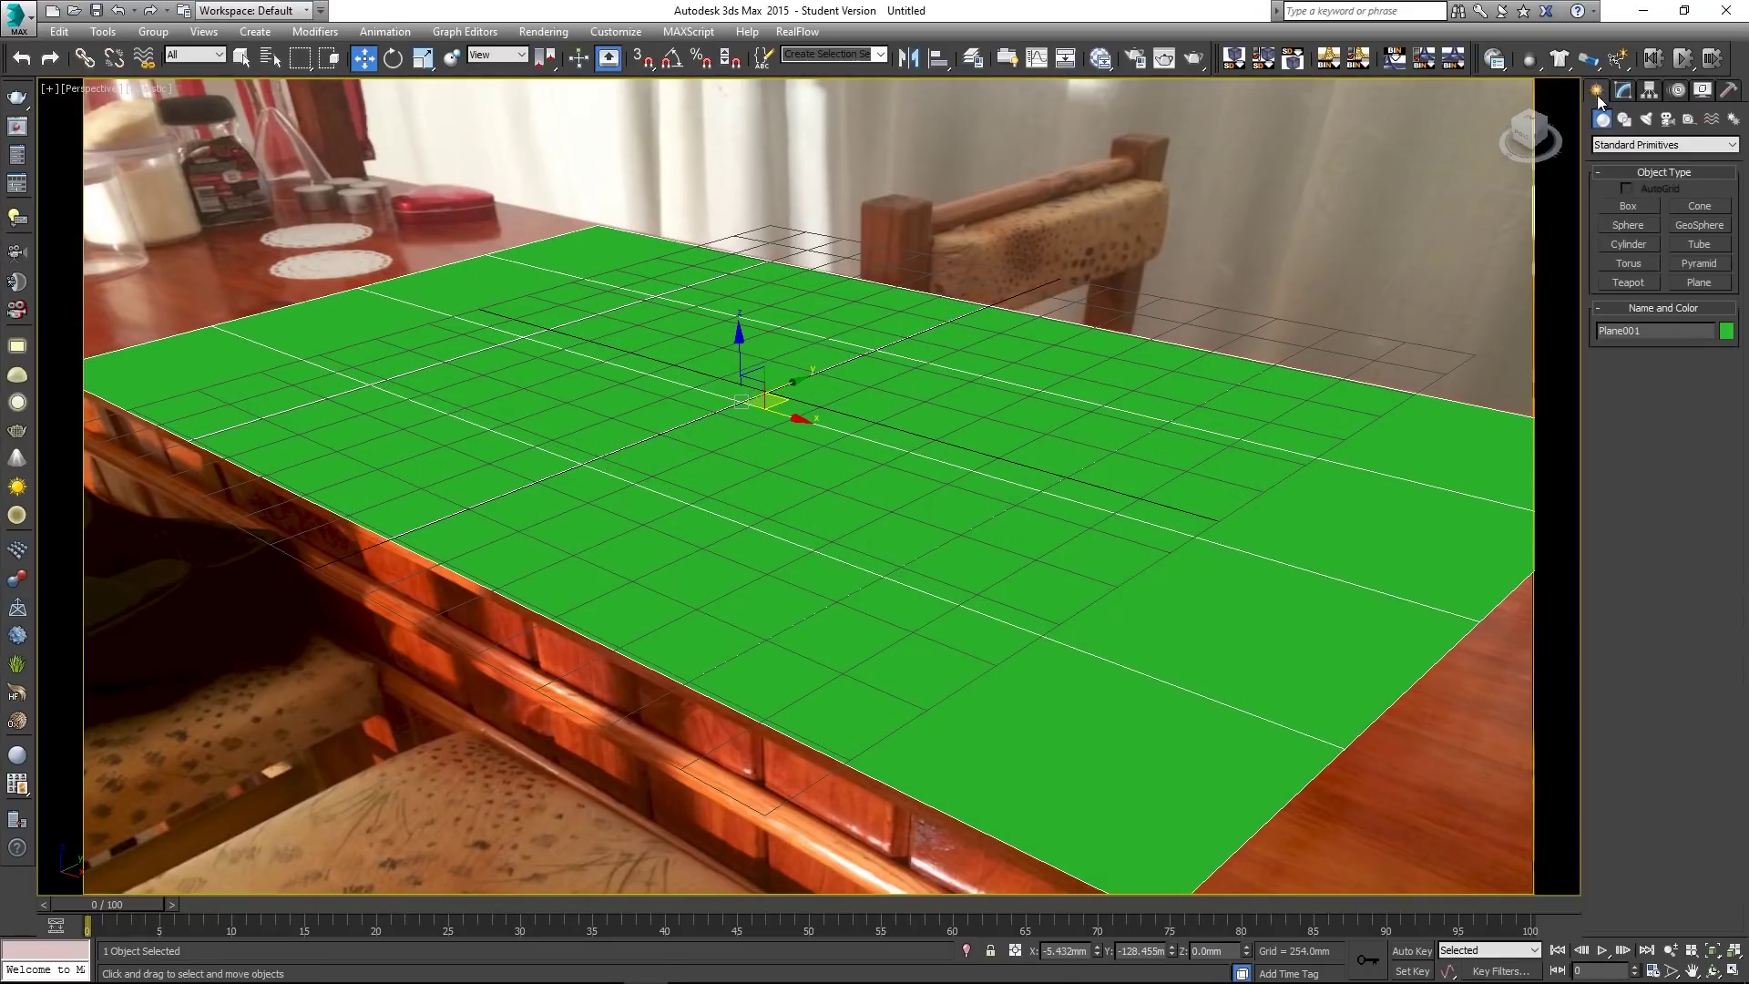
click(1628, 282)
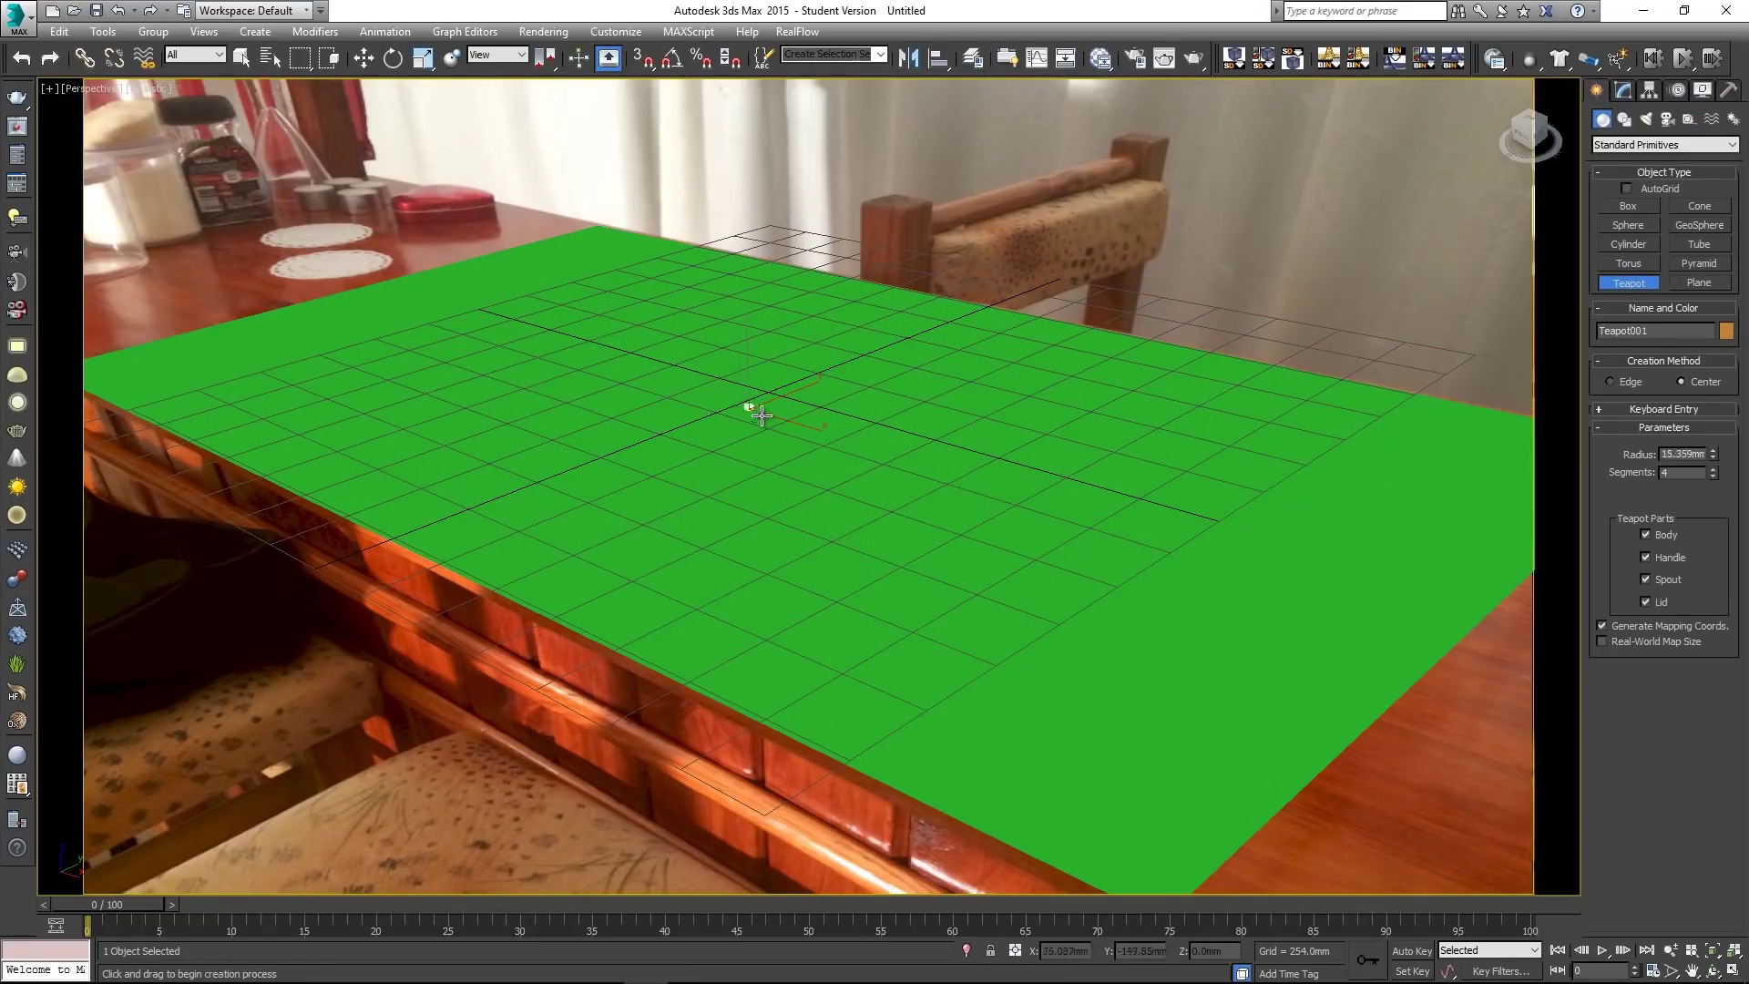
drag(752, 406, 845, 401)
key(e)
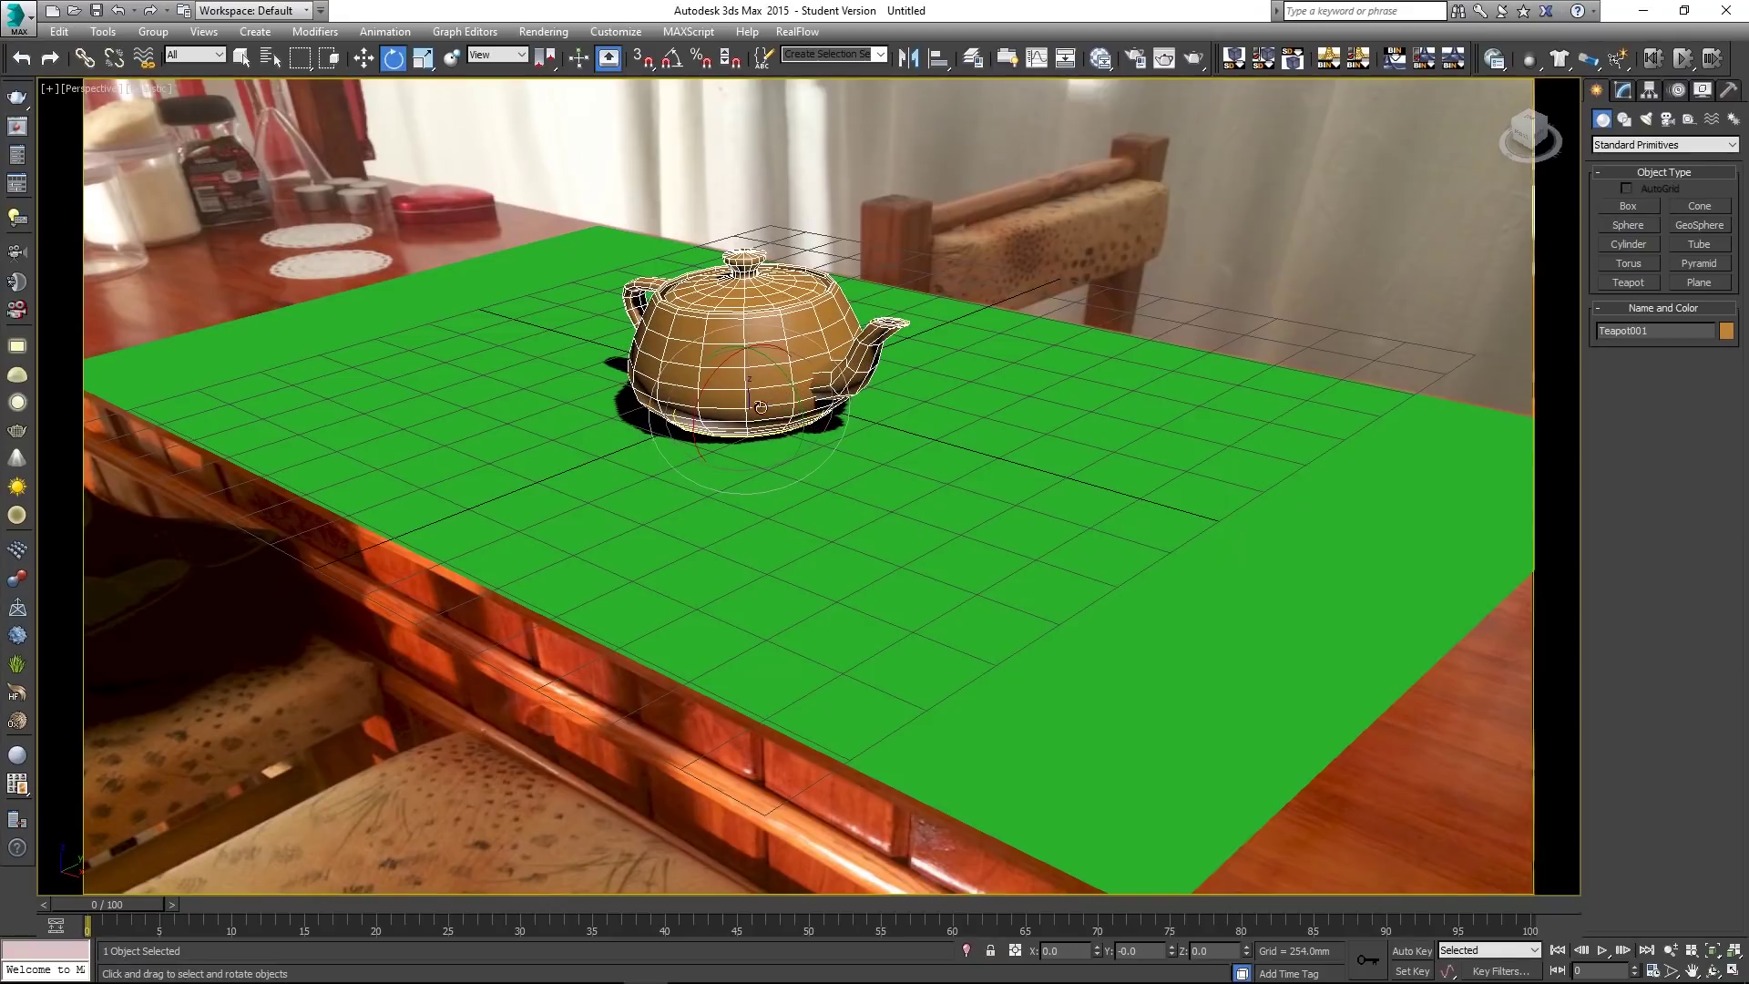
- Rotate the teapot about 46 degrees around its vertical axis and set its segments to 32
drag(747, 433, 816, 424)
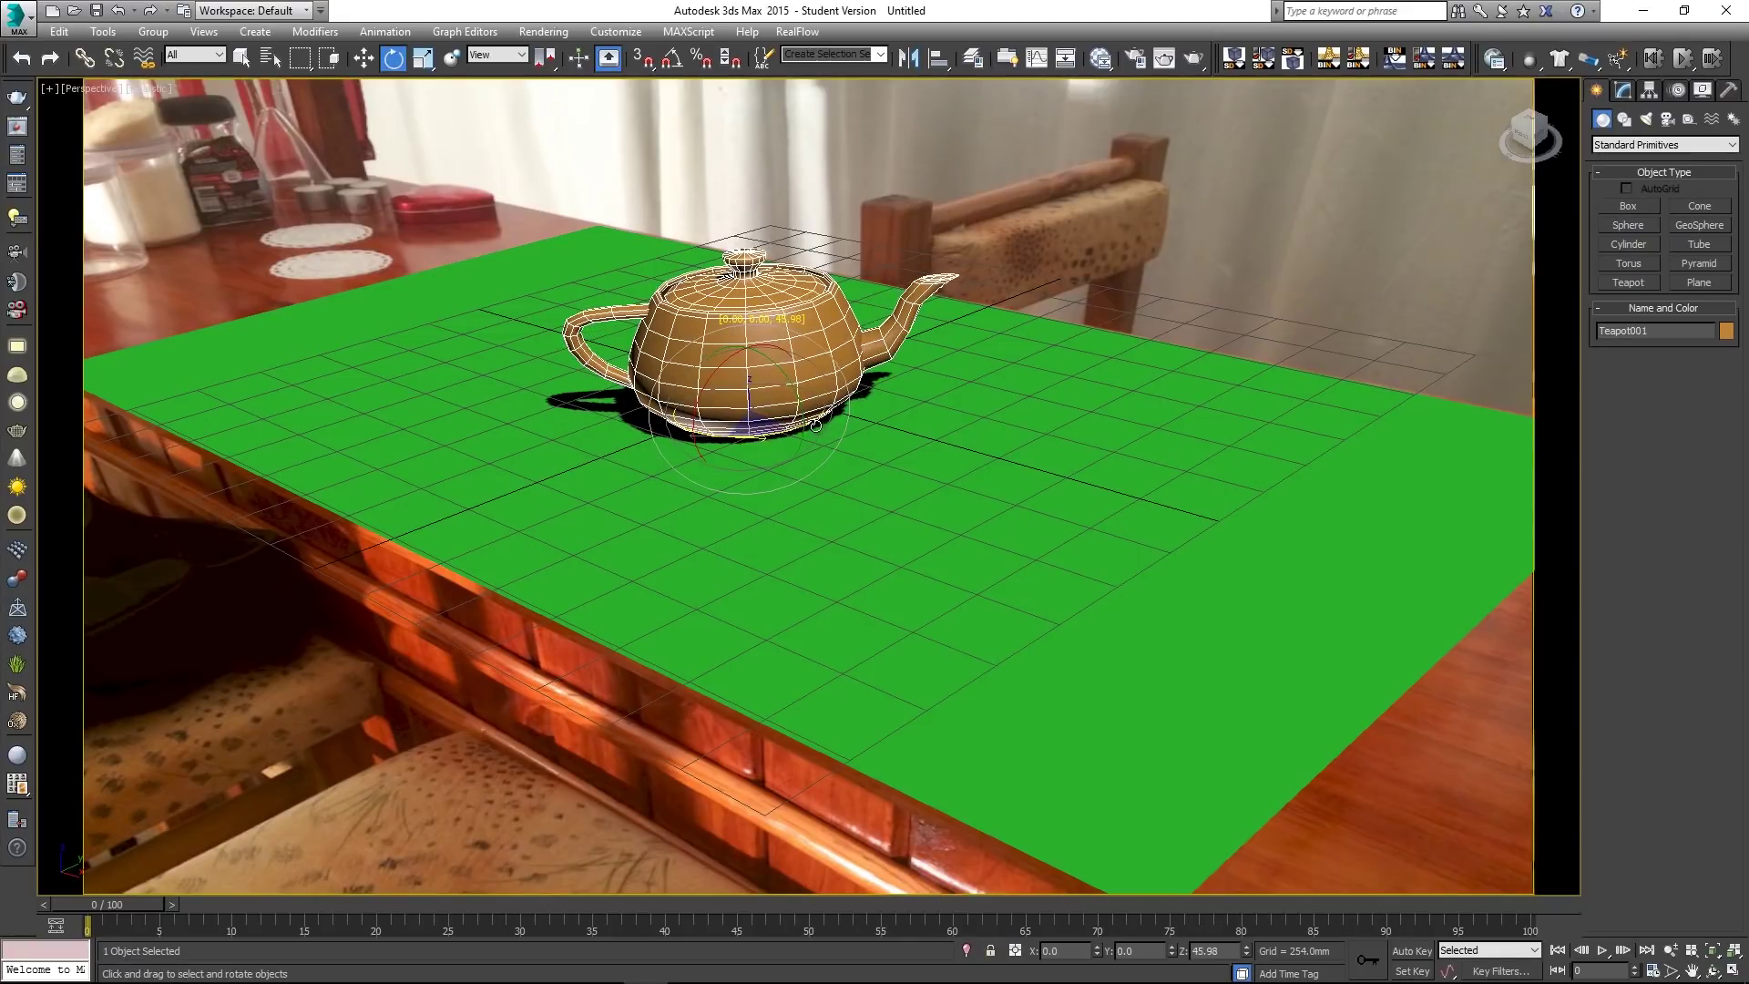
click(1623, 91)
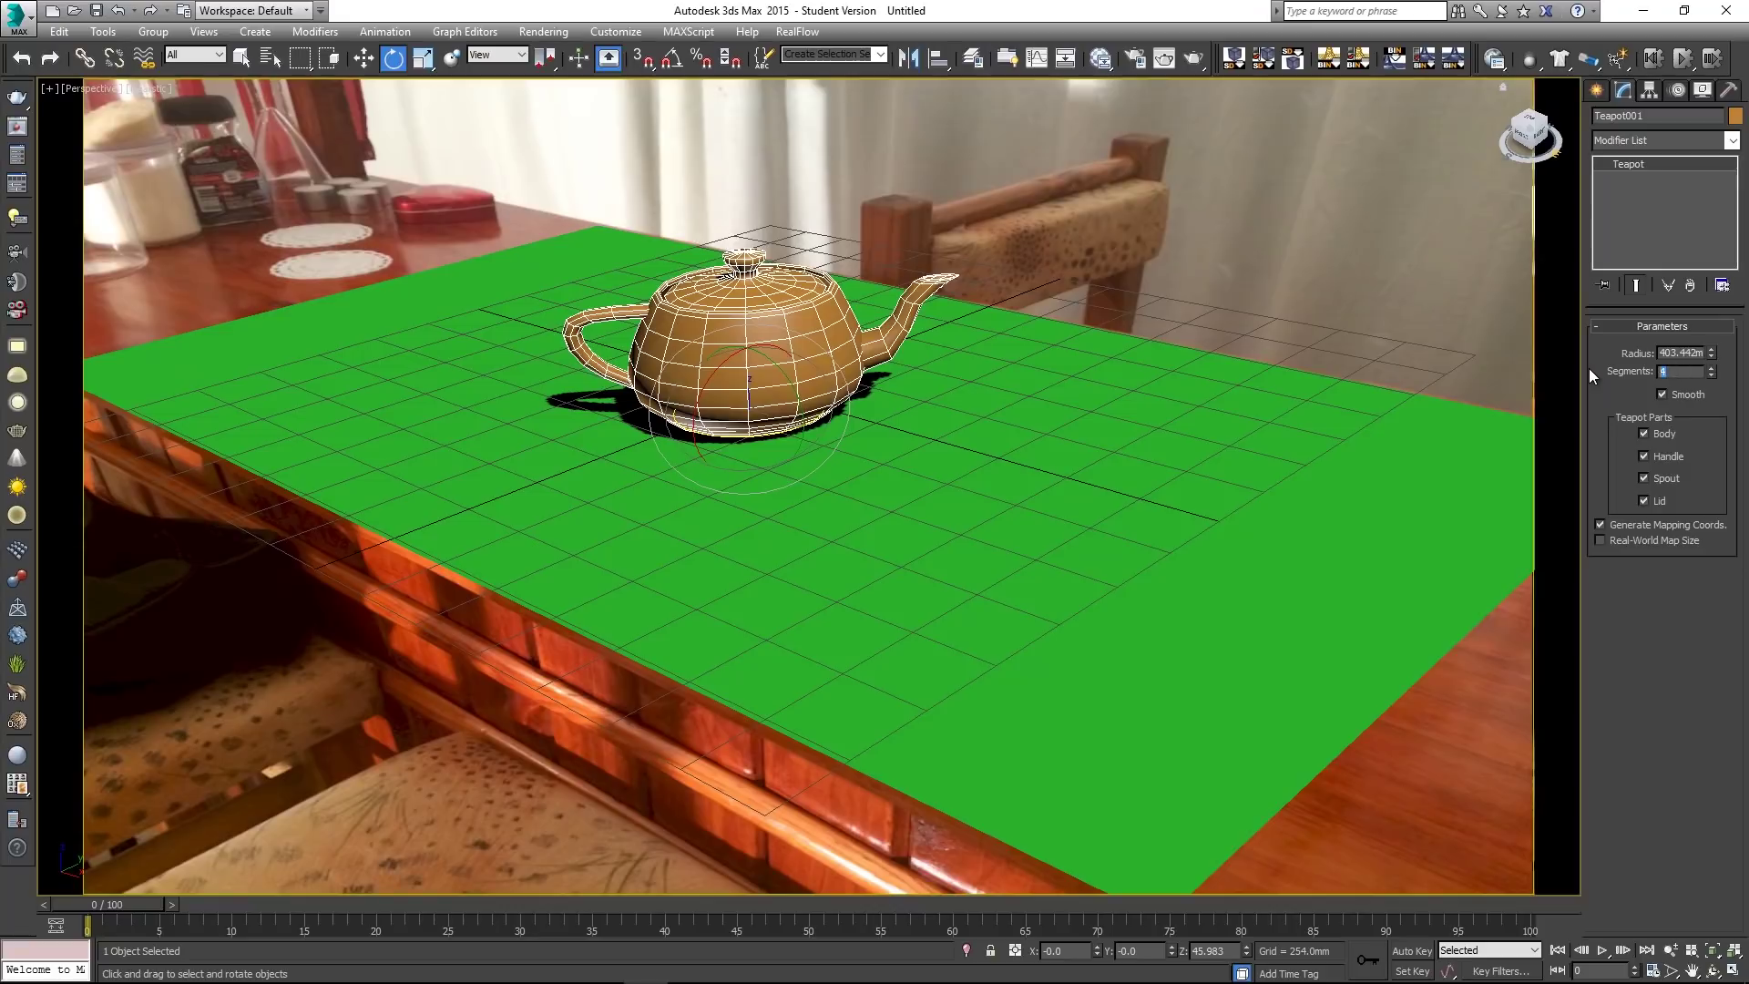
text(32)
key(Return)
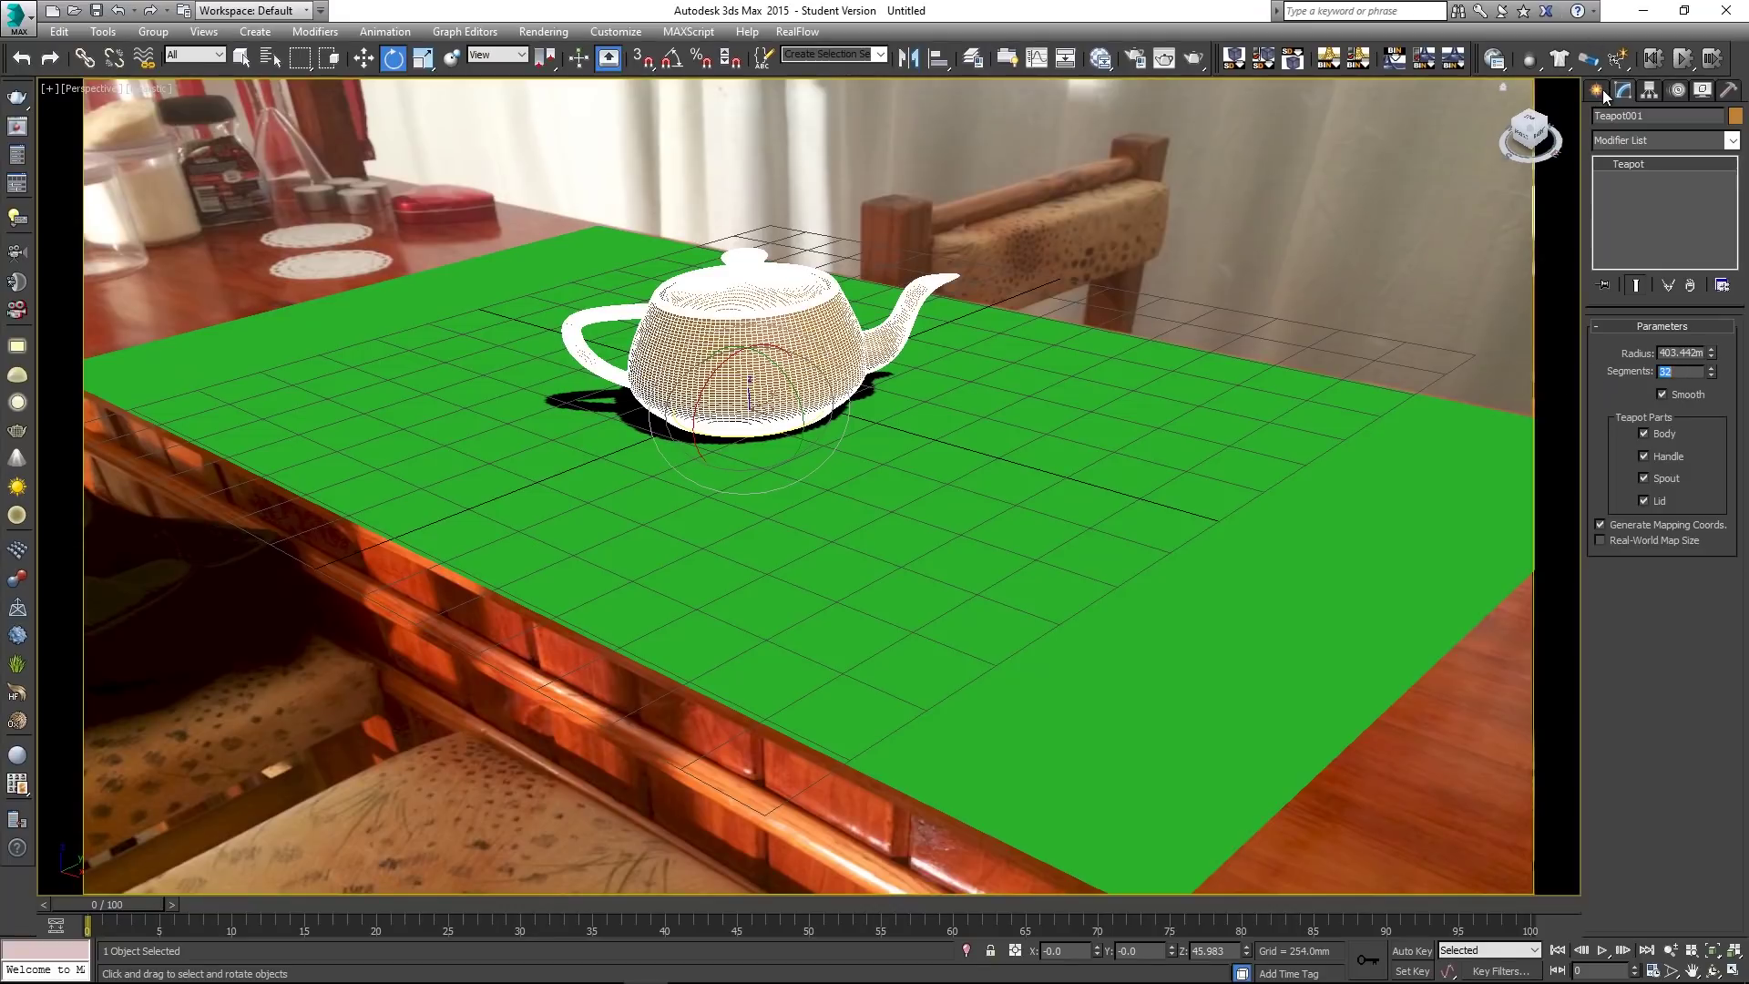
- Create a spherical CoronaLight with a radius of about 214 mm on the plane in front of the teapot
click(1597, 91)
click(1644, 121)
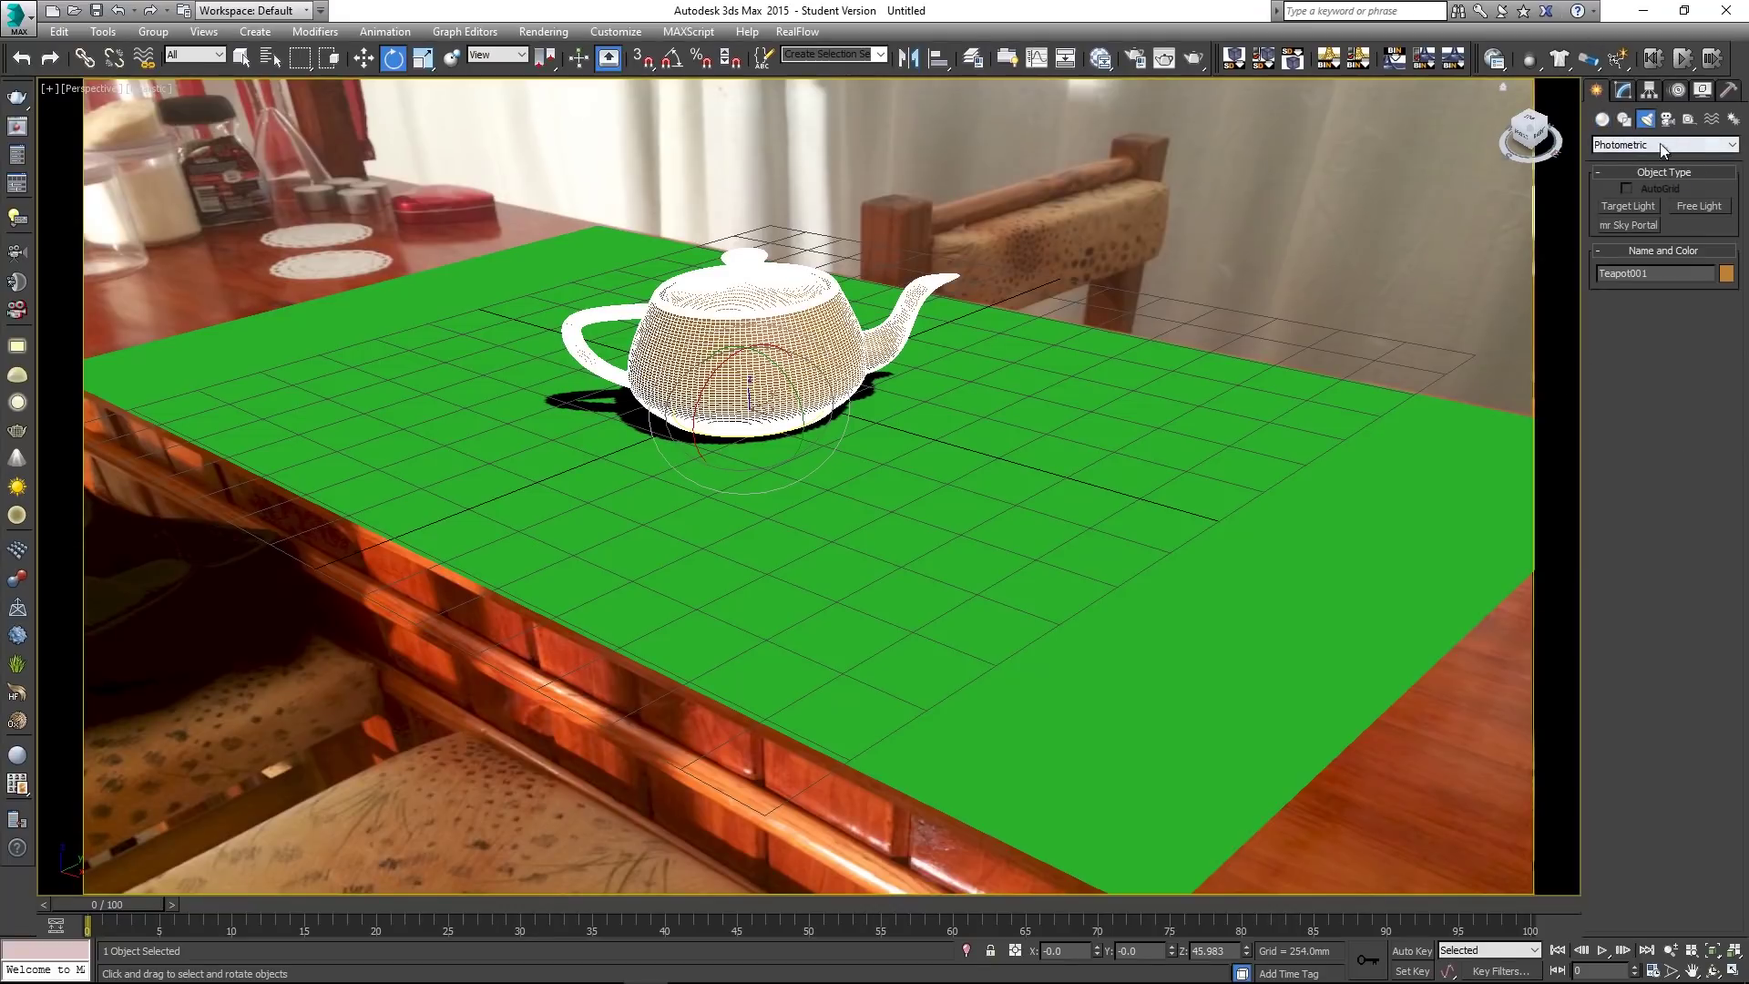
click(1659, 144)
click(1620, 185)
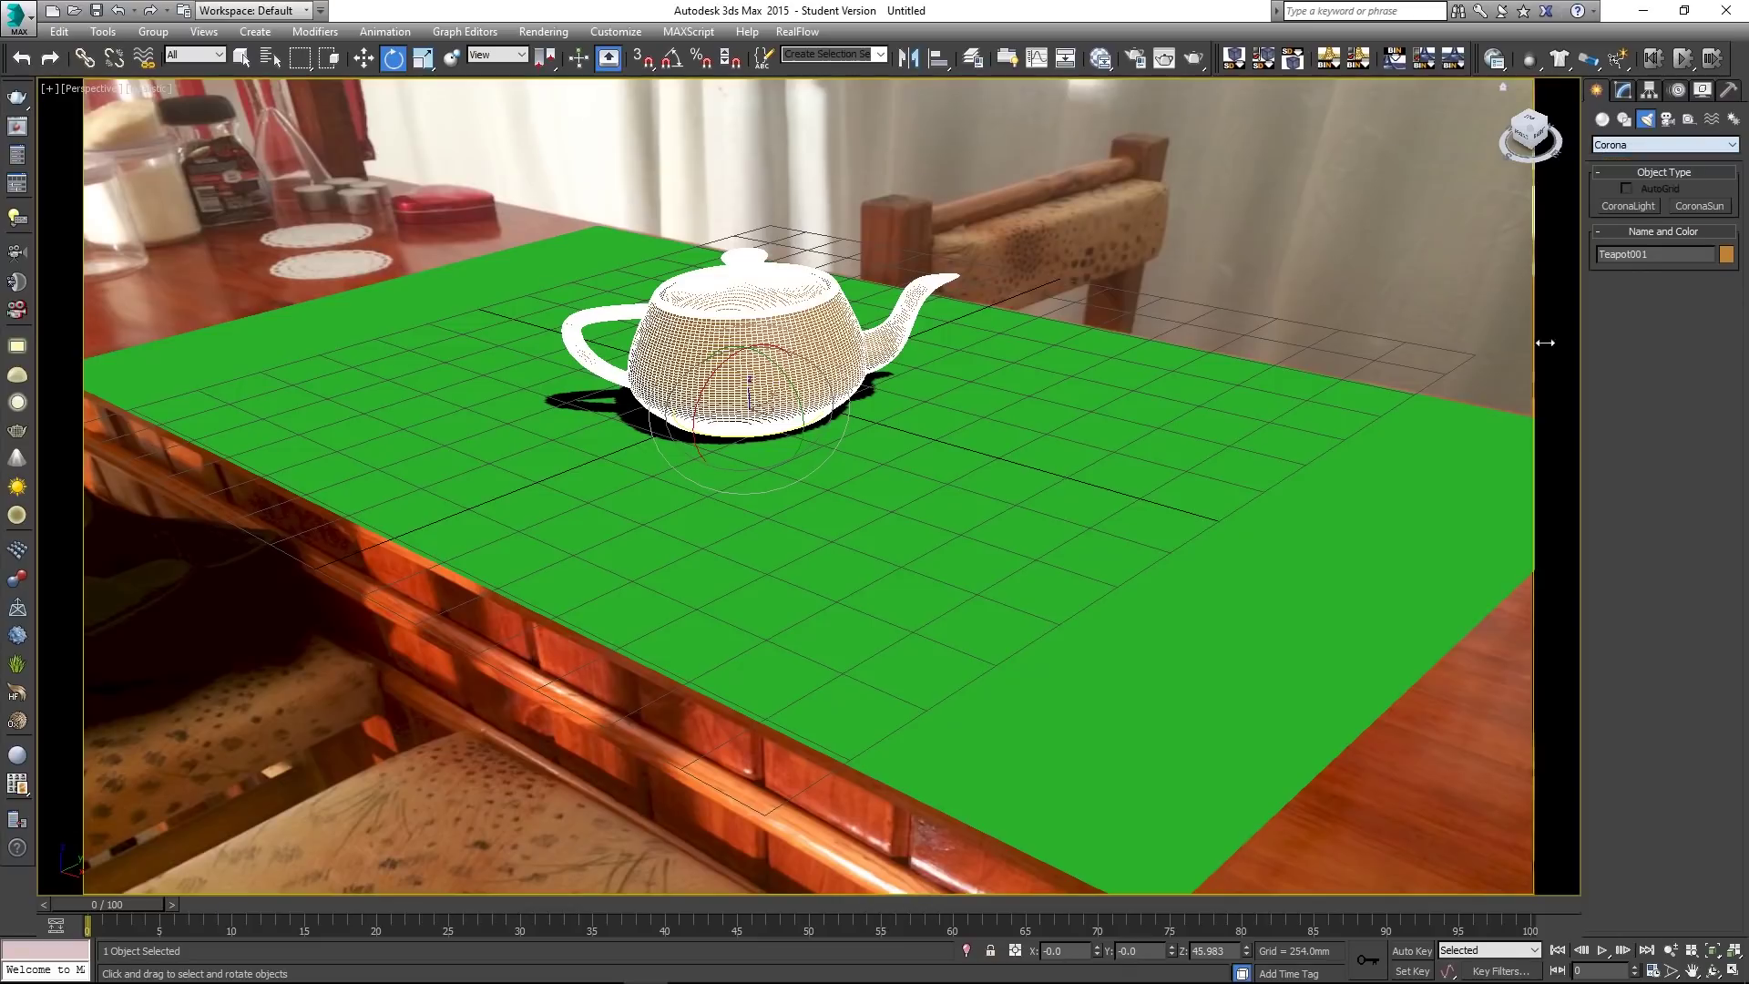
click(1629, 206)
drag(443, 442, 552, 437)
- Raise the Corona light about 1750 mm so it hangs above the teapot, and return to the full-size perspective view
key(alt+w)
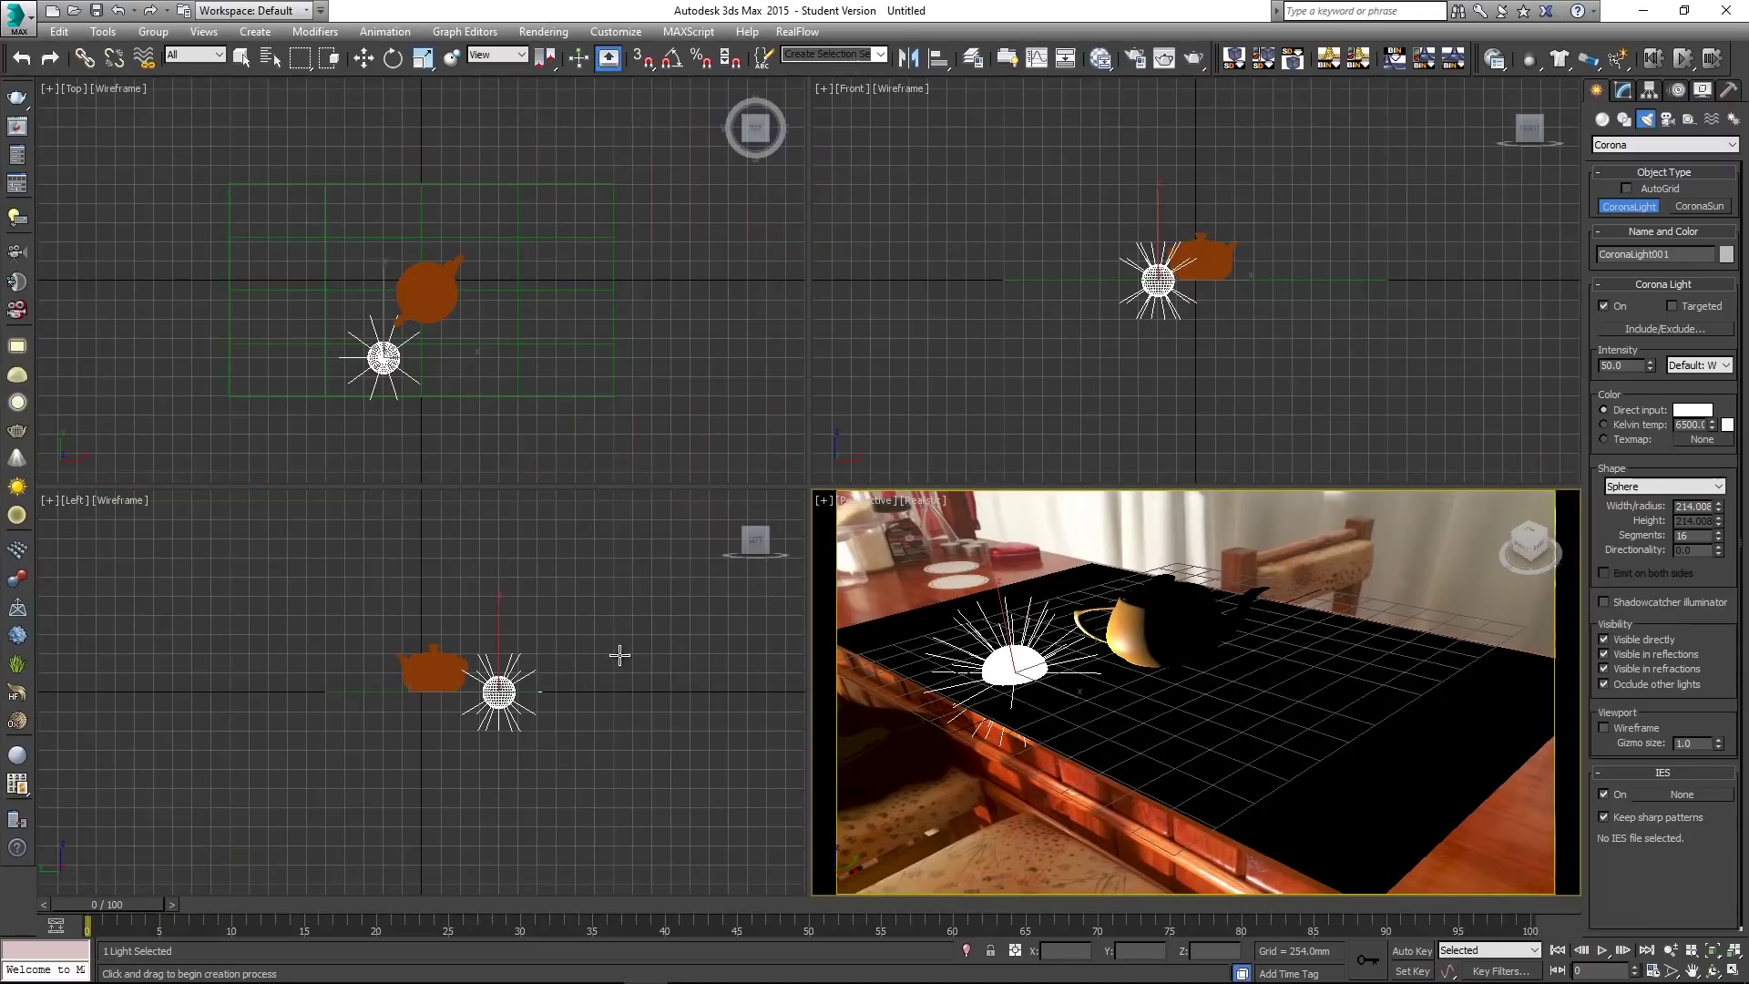
right_click(692, 721)
key(w)
drag(497, 618, 496, 480)
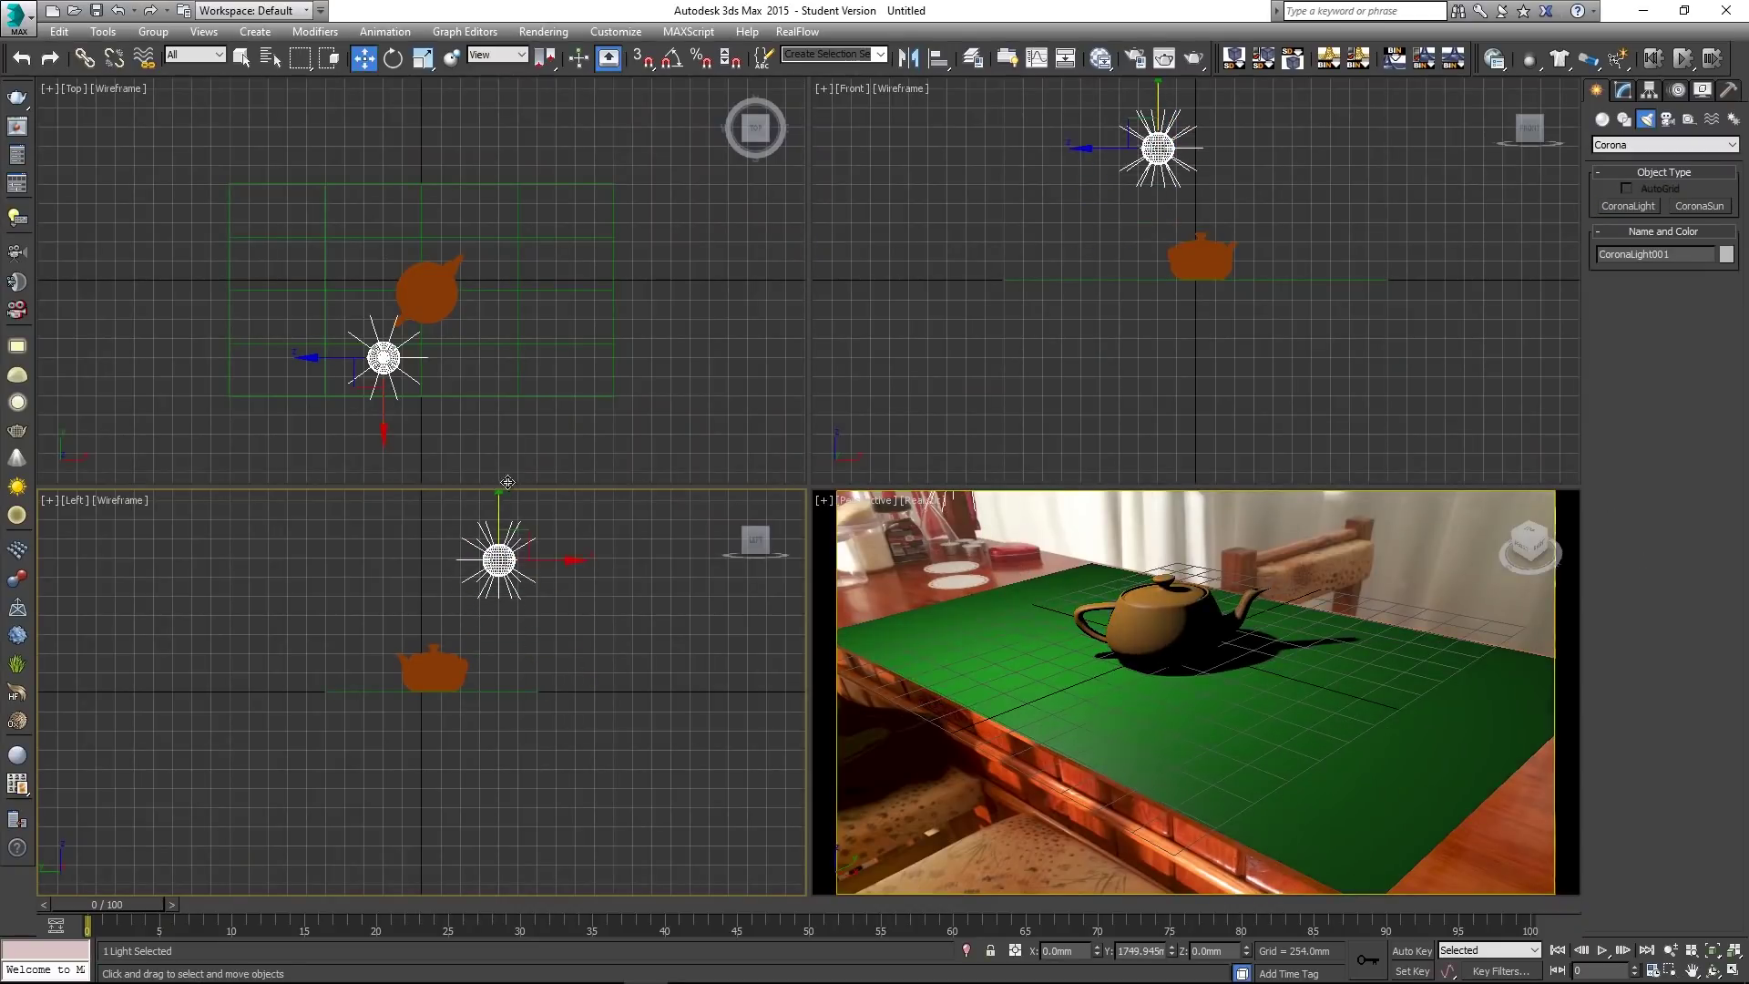
right_click(994, 566)
key(alt+w)
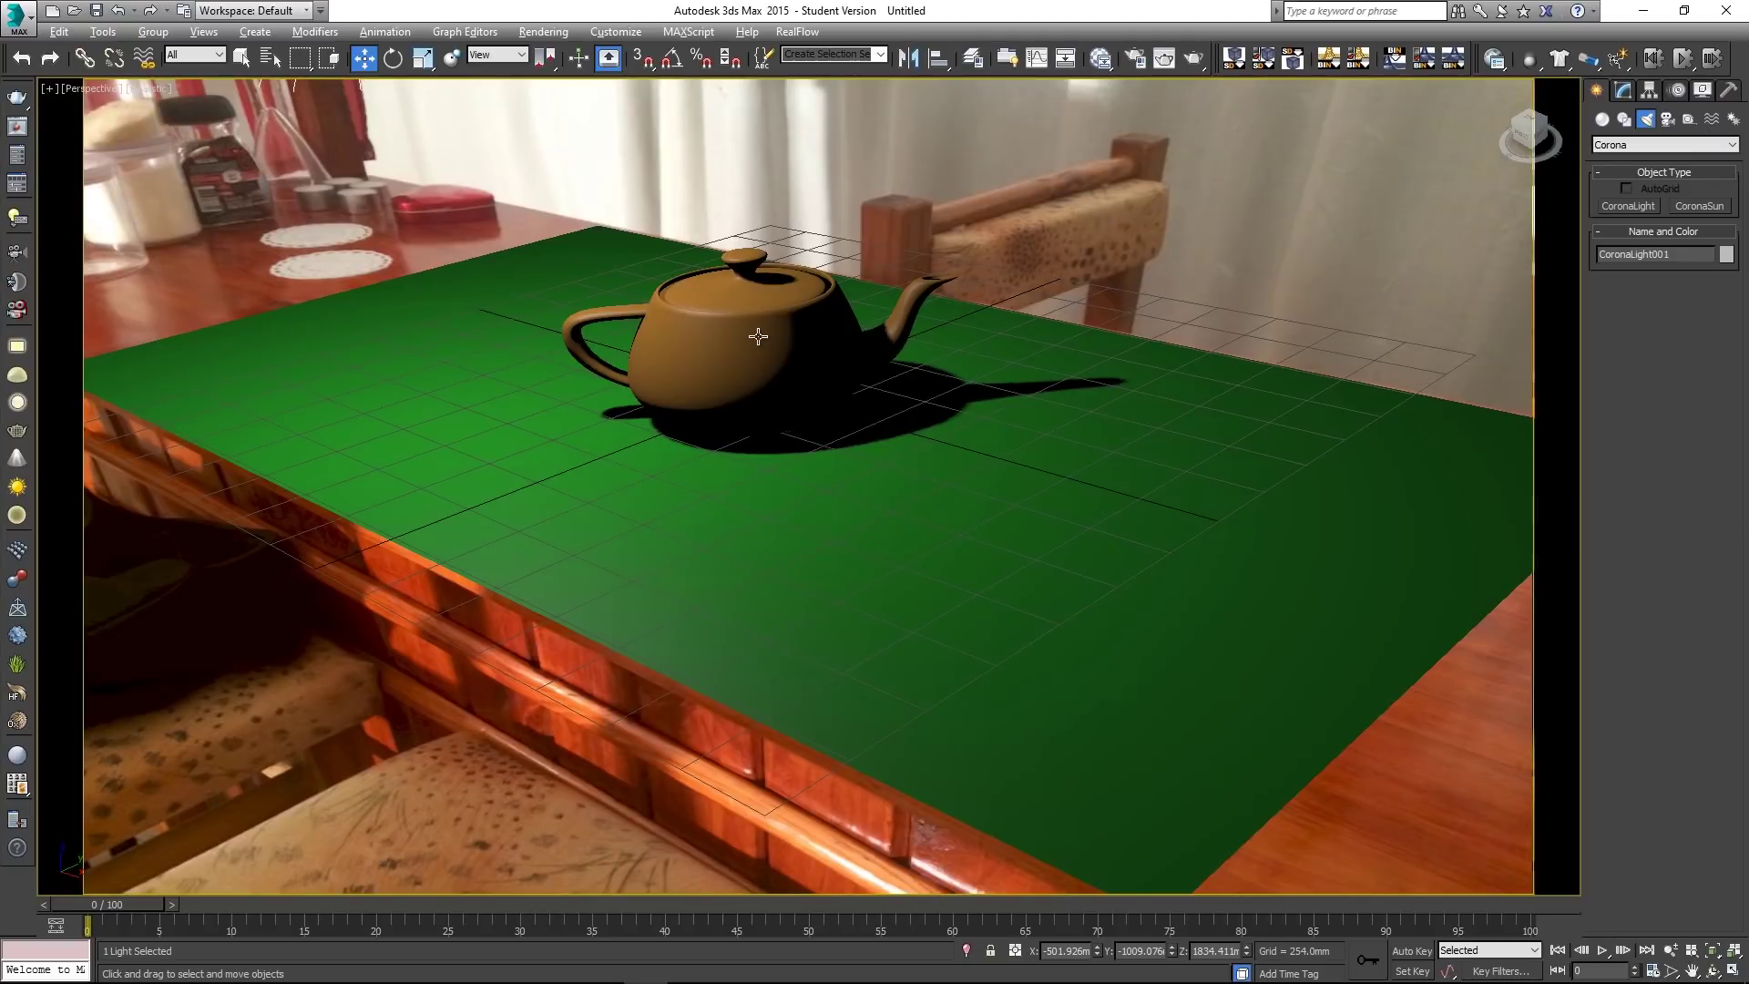
- Create a CoronaMtl in the Slate Material Editor beneath the photo's bitmap node and show its parameters
key(m)
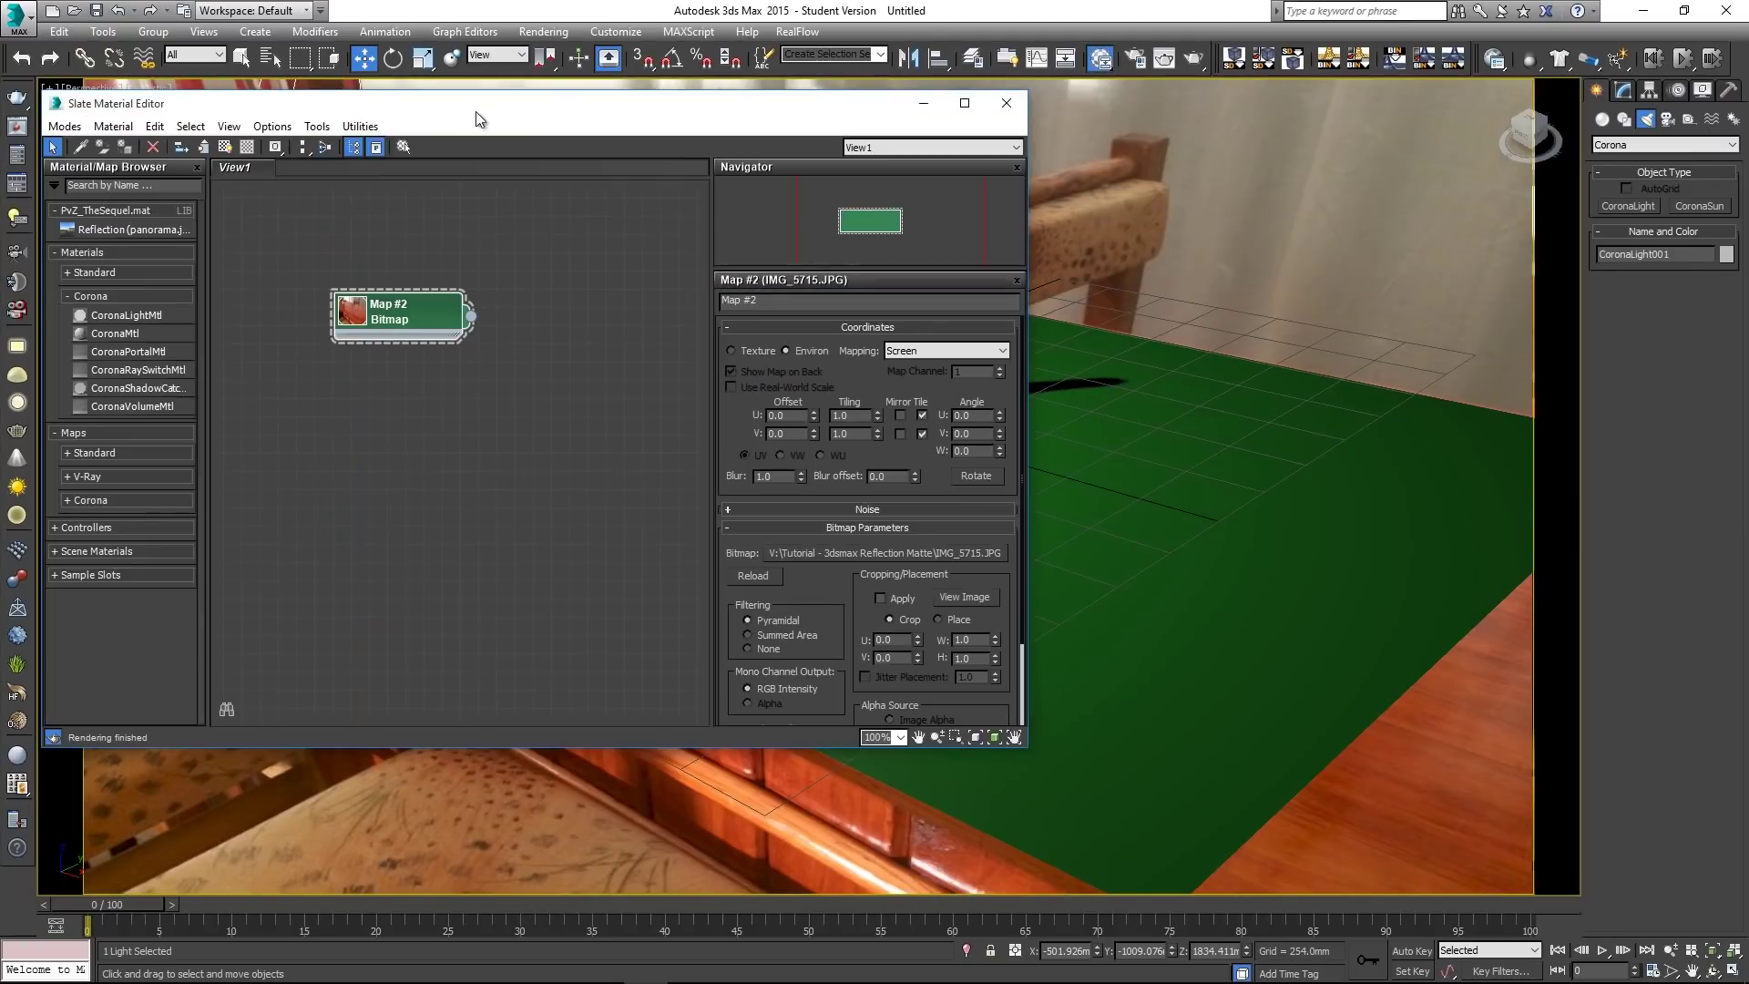
drag(570, 111, 821, 60)
drag(656, 260, 620, 226)
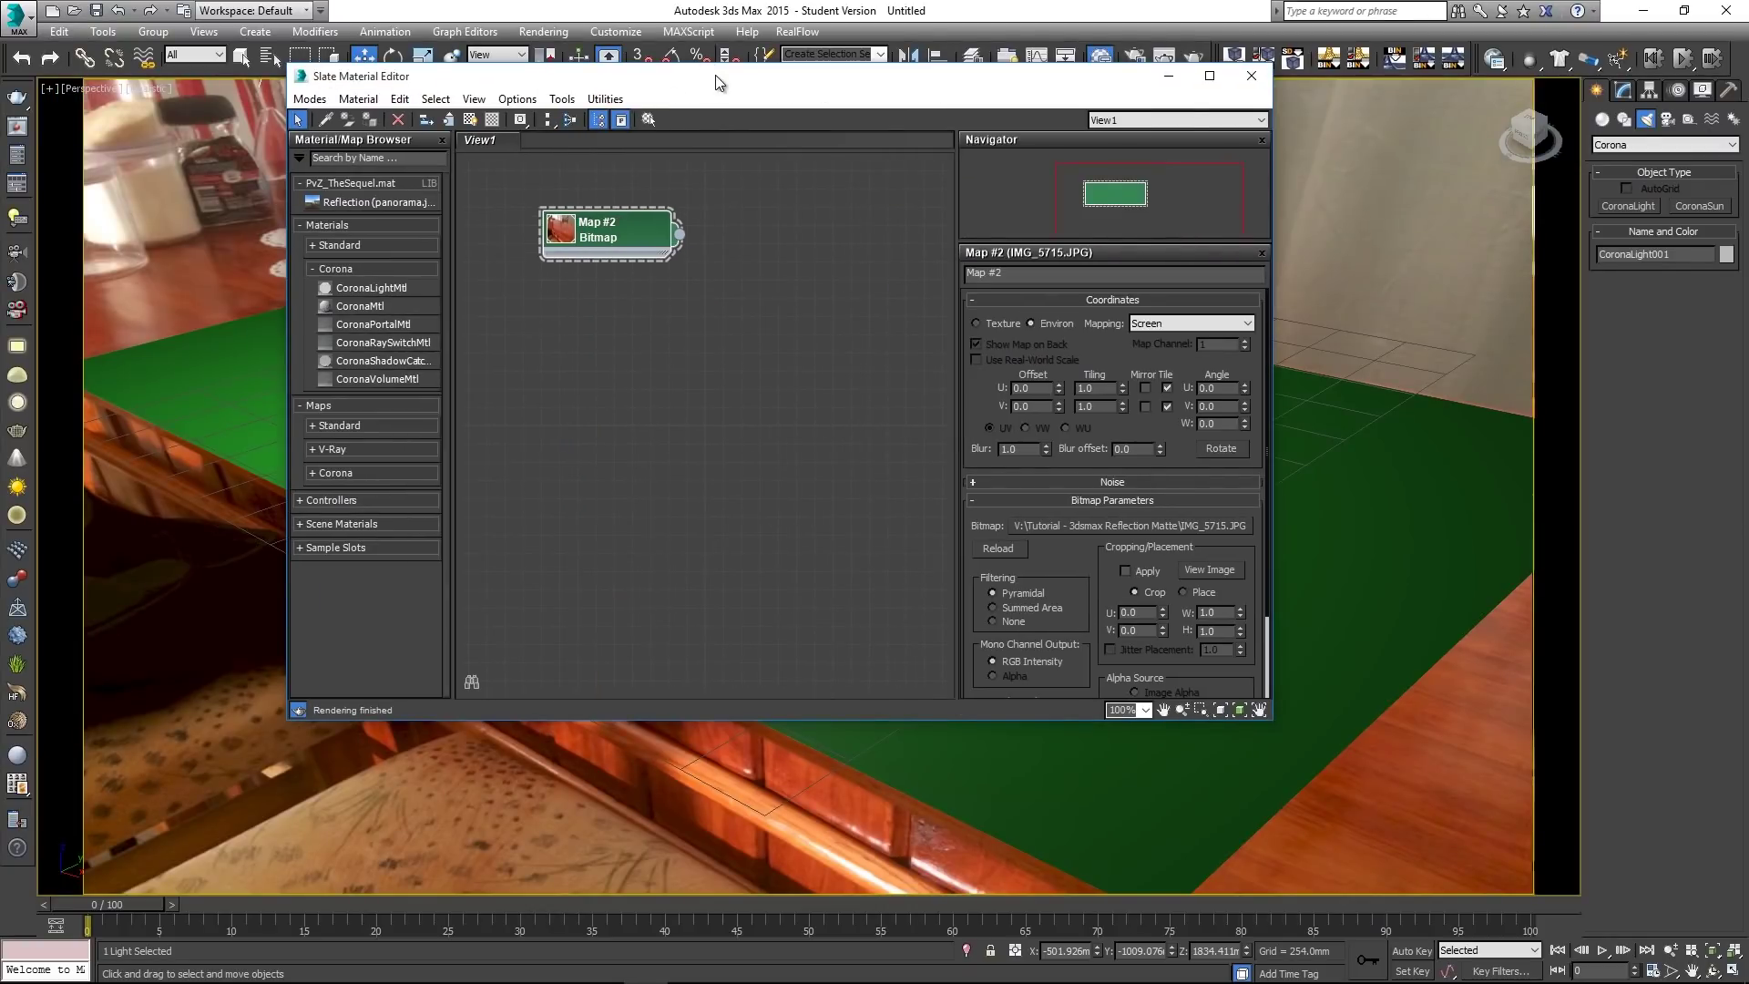
drag(714, 56, 744, 251)
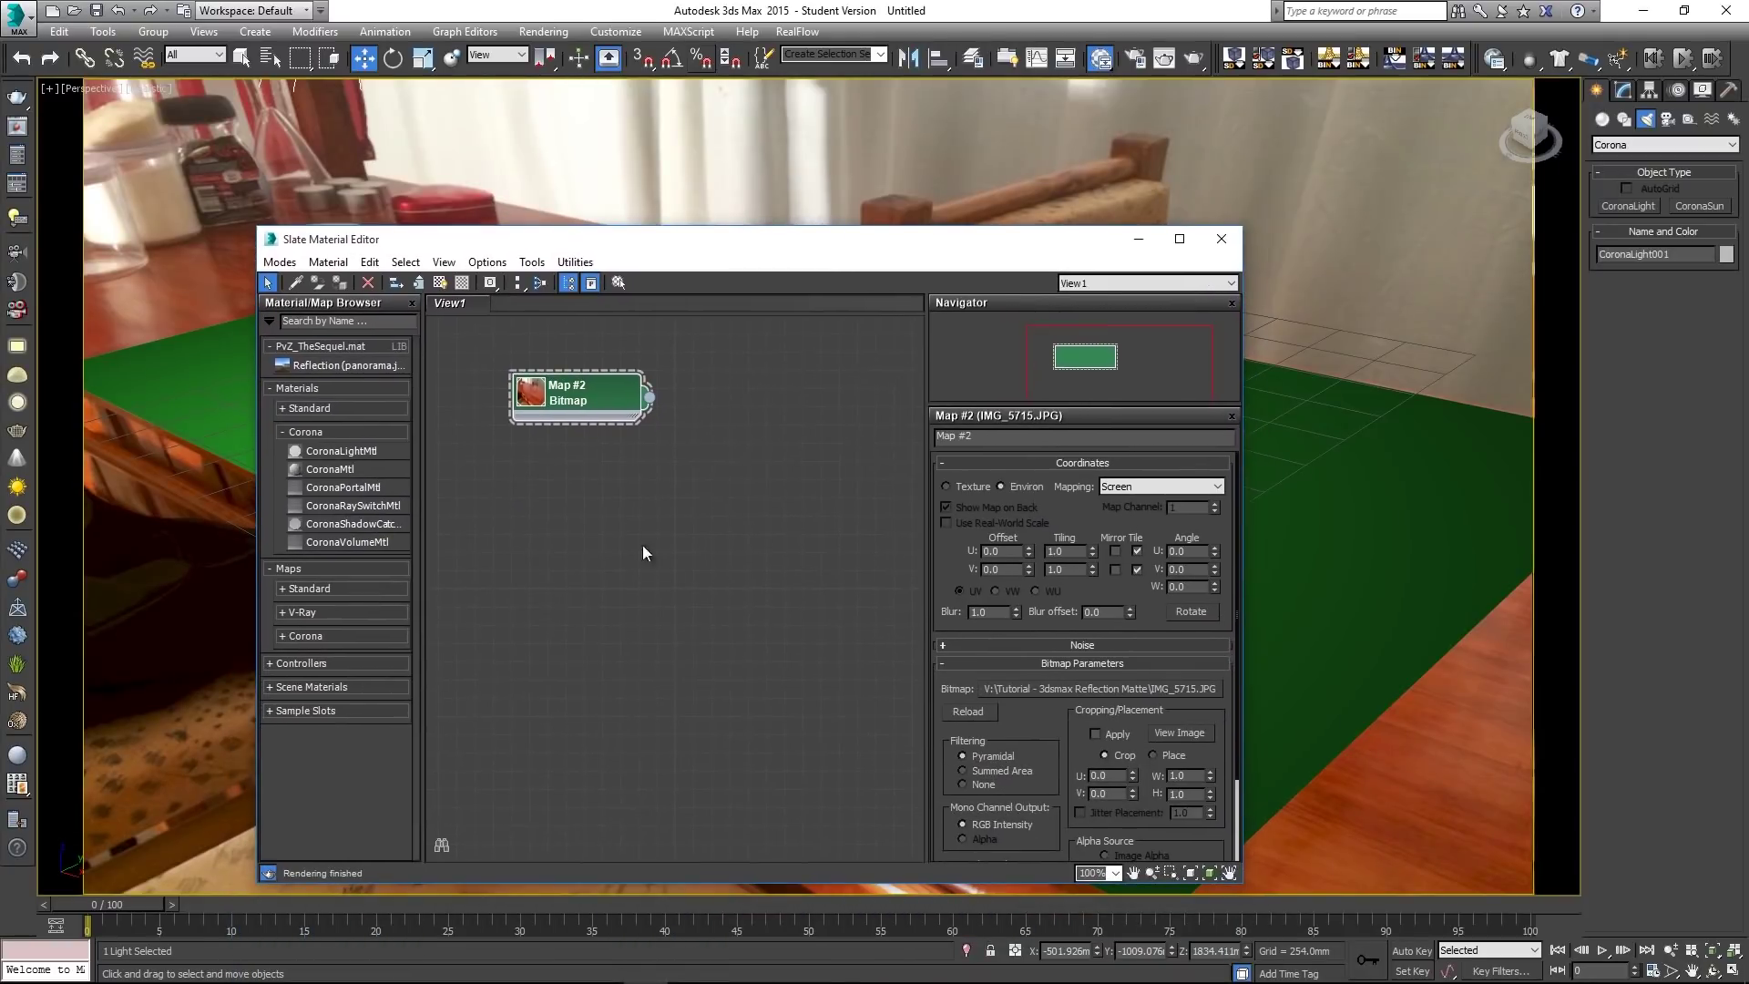
right_click(633, 525)
mouse_move(700, 554)
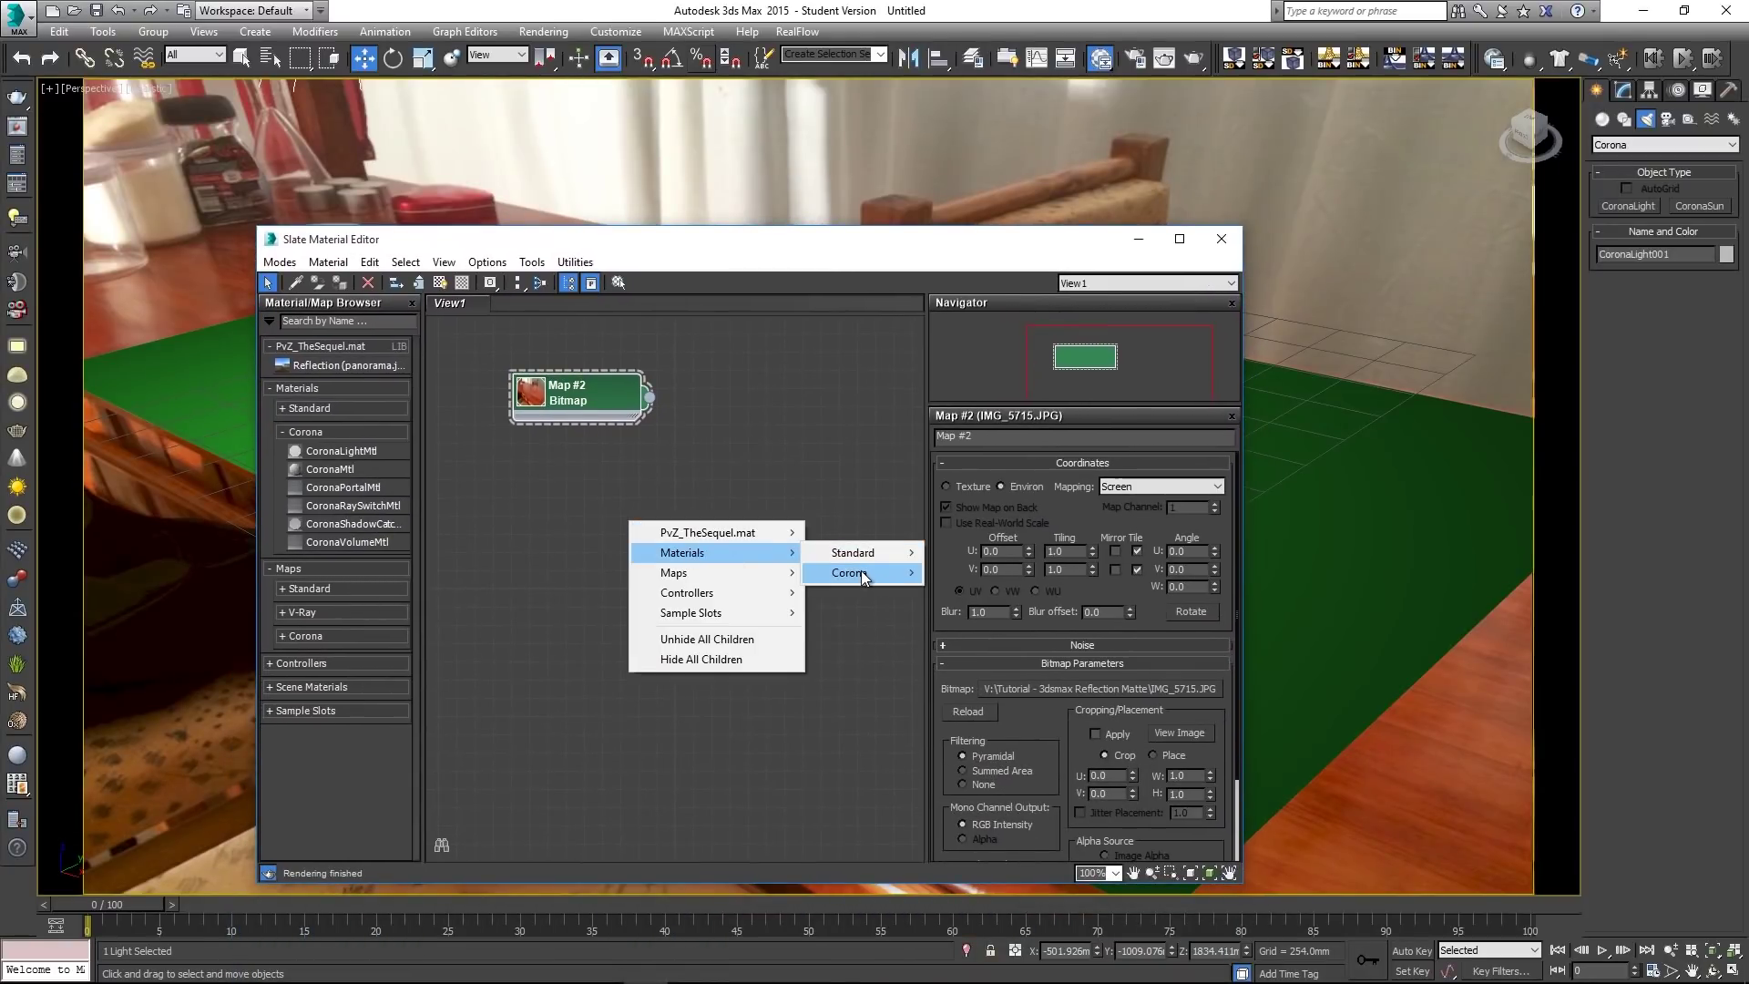
mouse_move(860, 570)
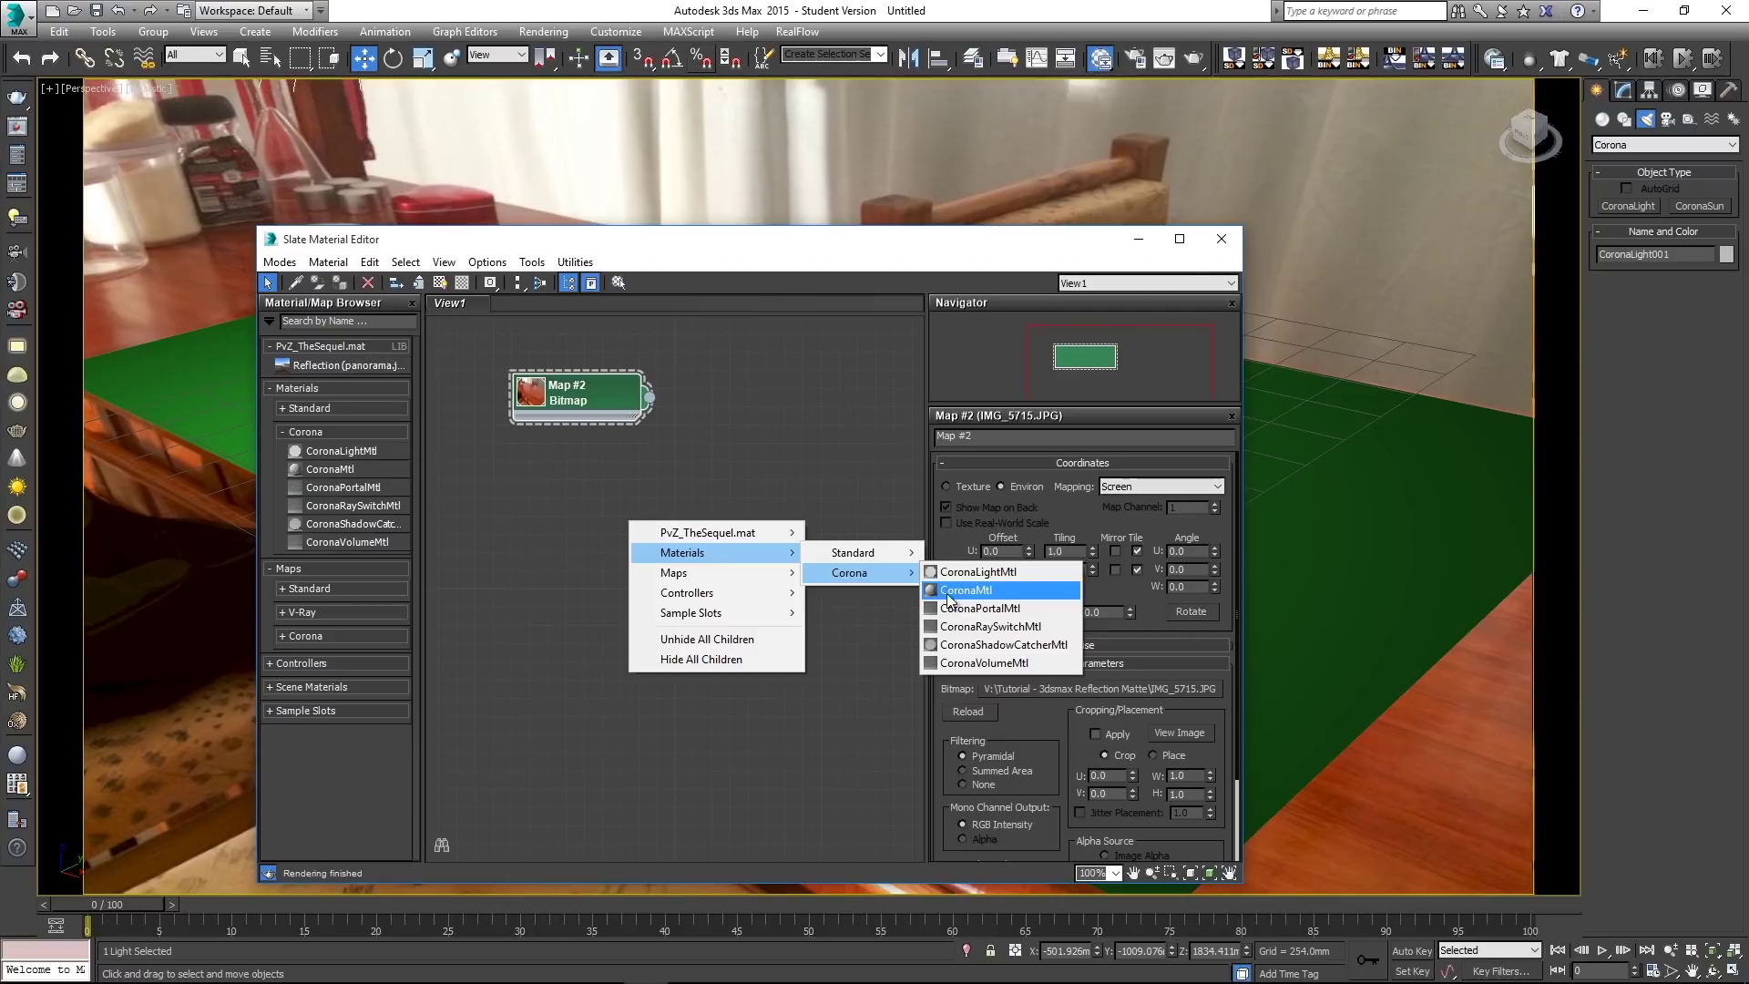
click(973, 590)
double_click(656, 523)
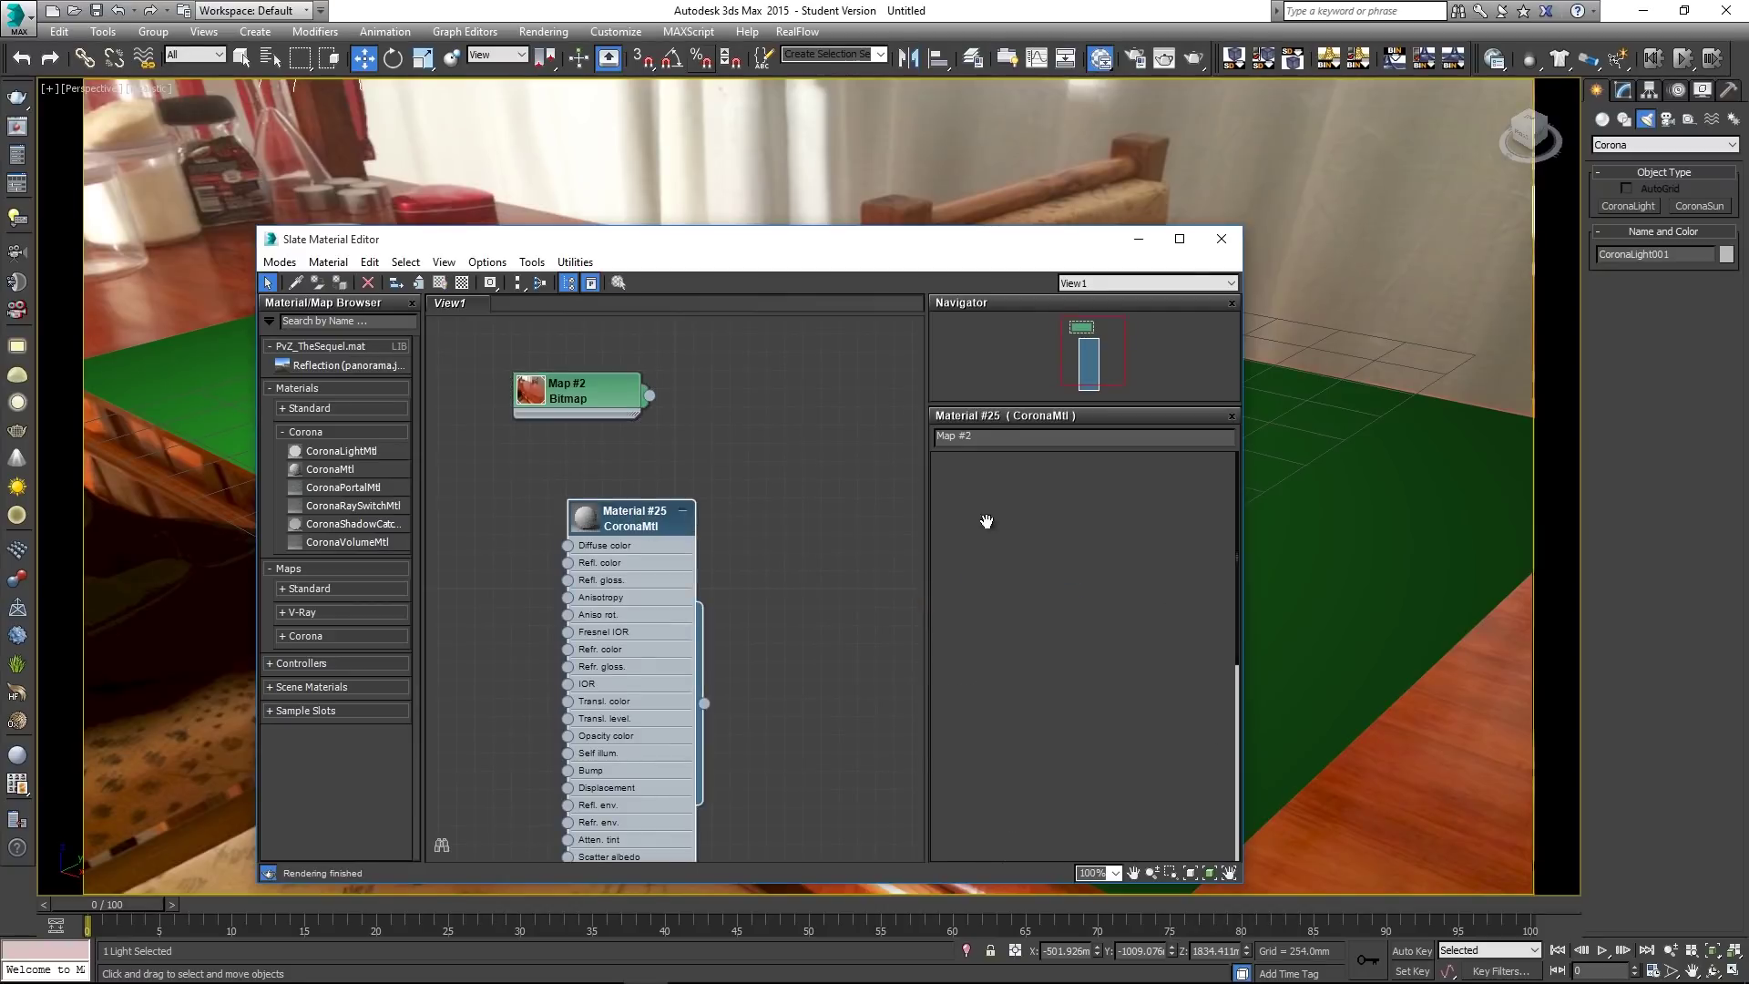
- Set the CoronaMtl's diffuse colour to blue with red 20, green 65 and blue 212
click(1150, 492)
mouse_move(413, 118)
mouse_down()
mouse_move(449, 151)
mouse_move(526, 137)
mouse_up()
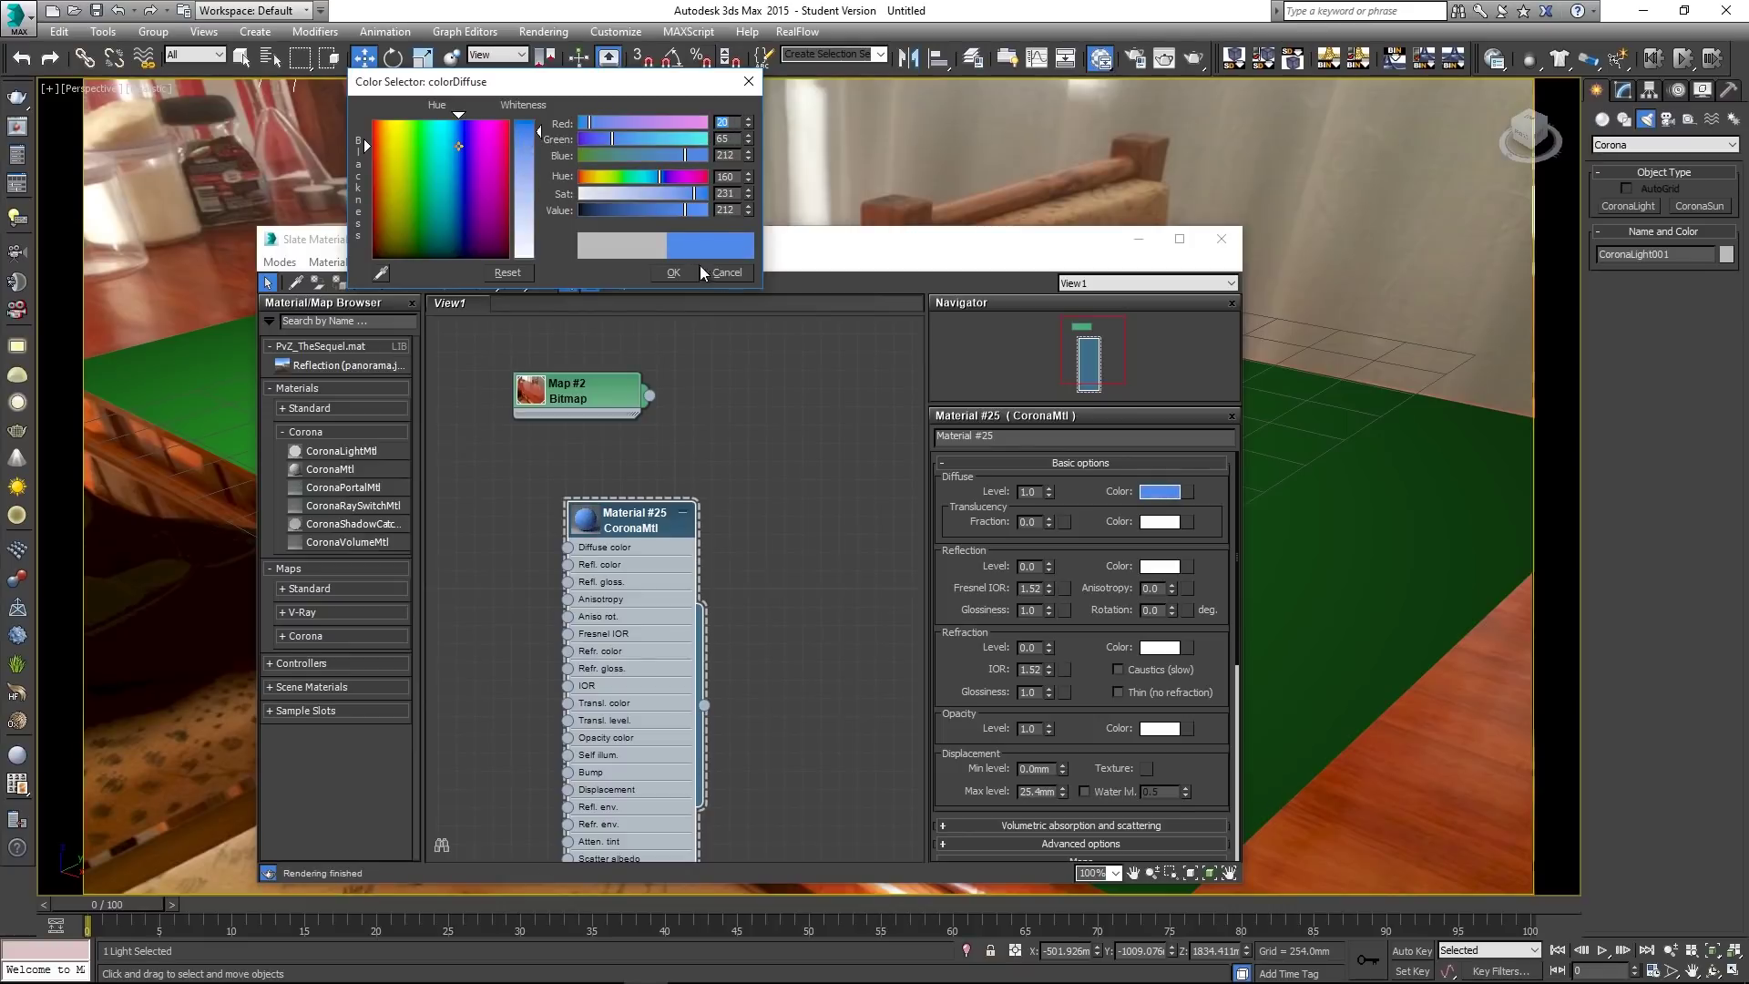
click(685, 271)
- Assign the blue CoronaMtl to the teapot, then collapse its node and place it beside the bitmap node
drag(709, 240, 950, 375)
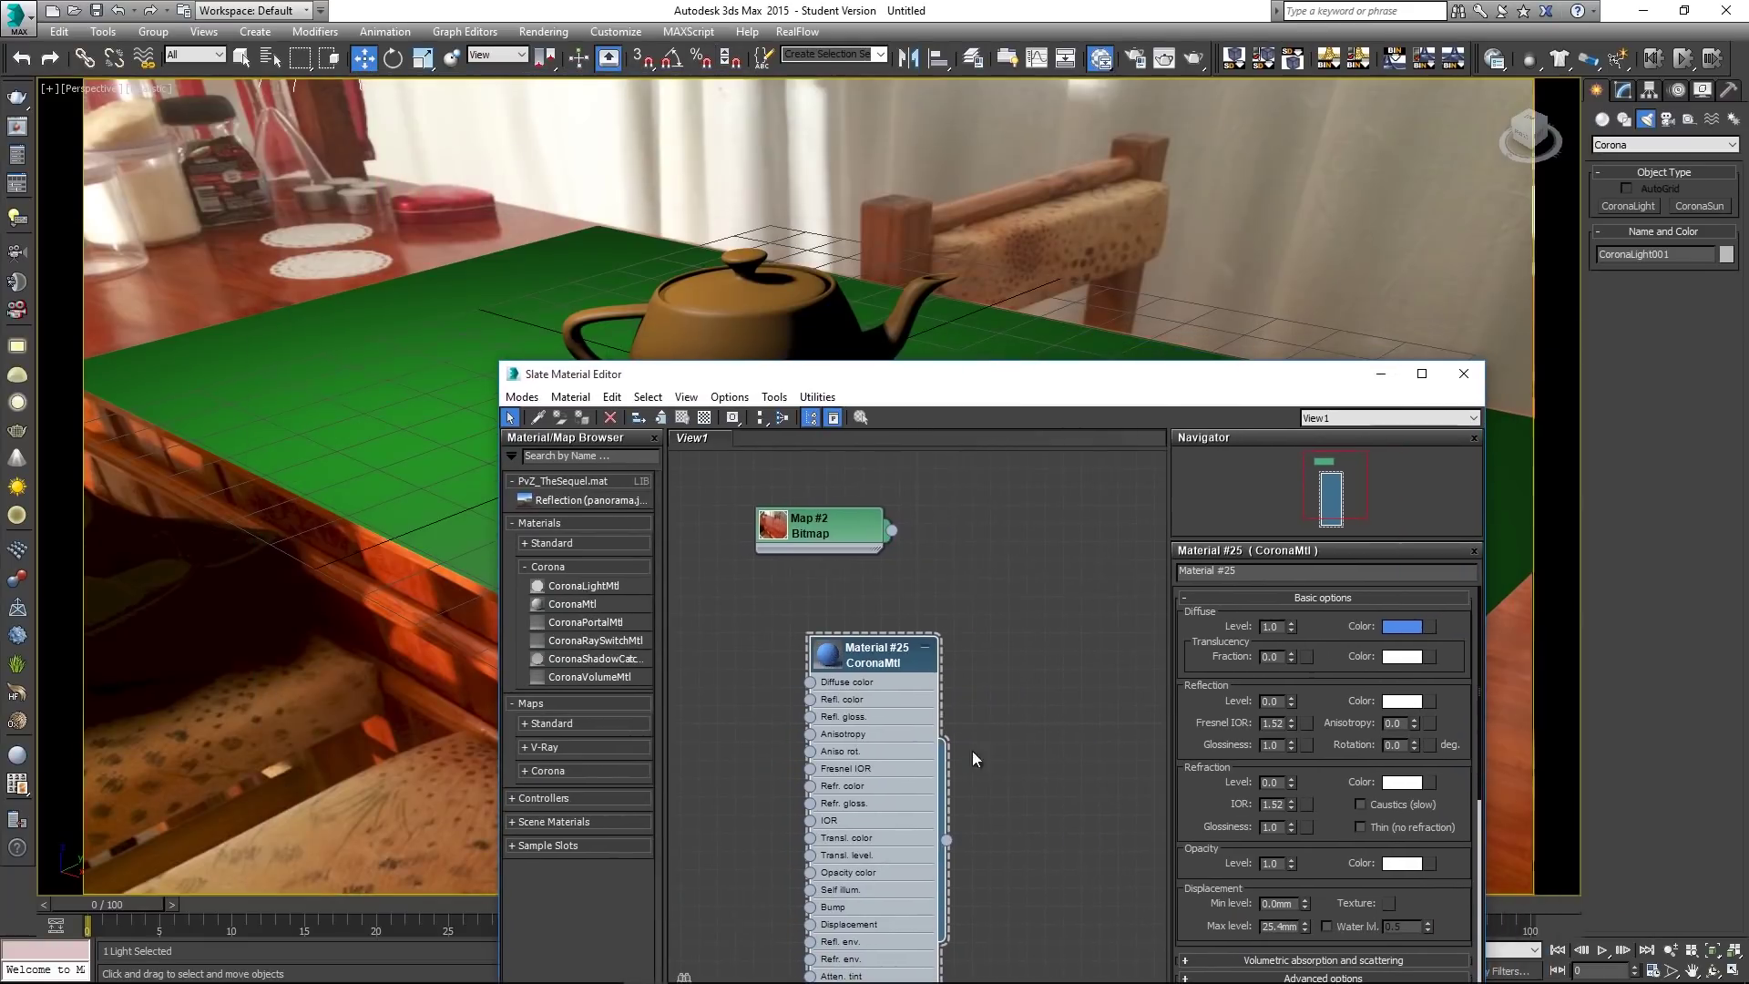
drag(949, 839, 932, 275)
click(925, 652)
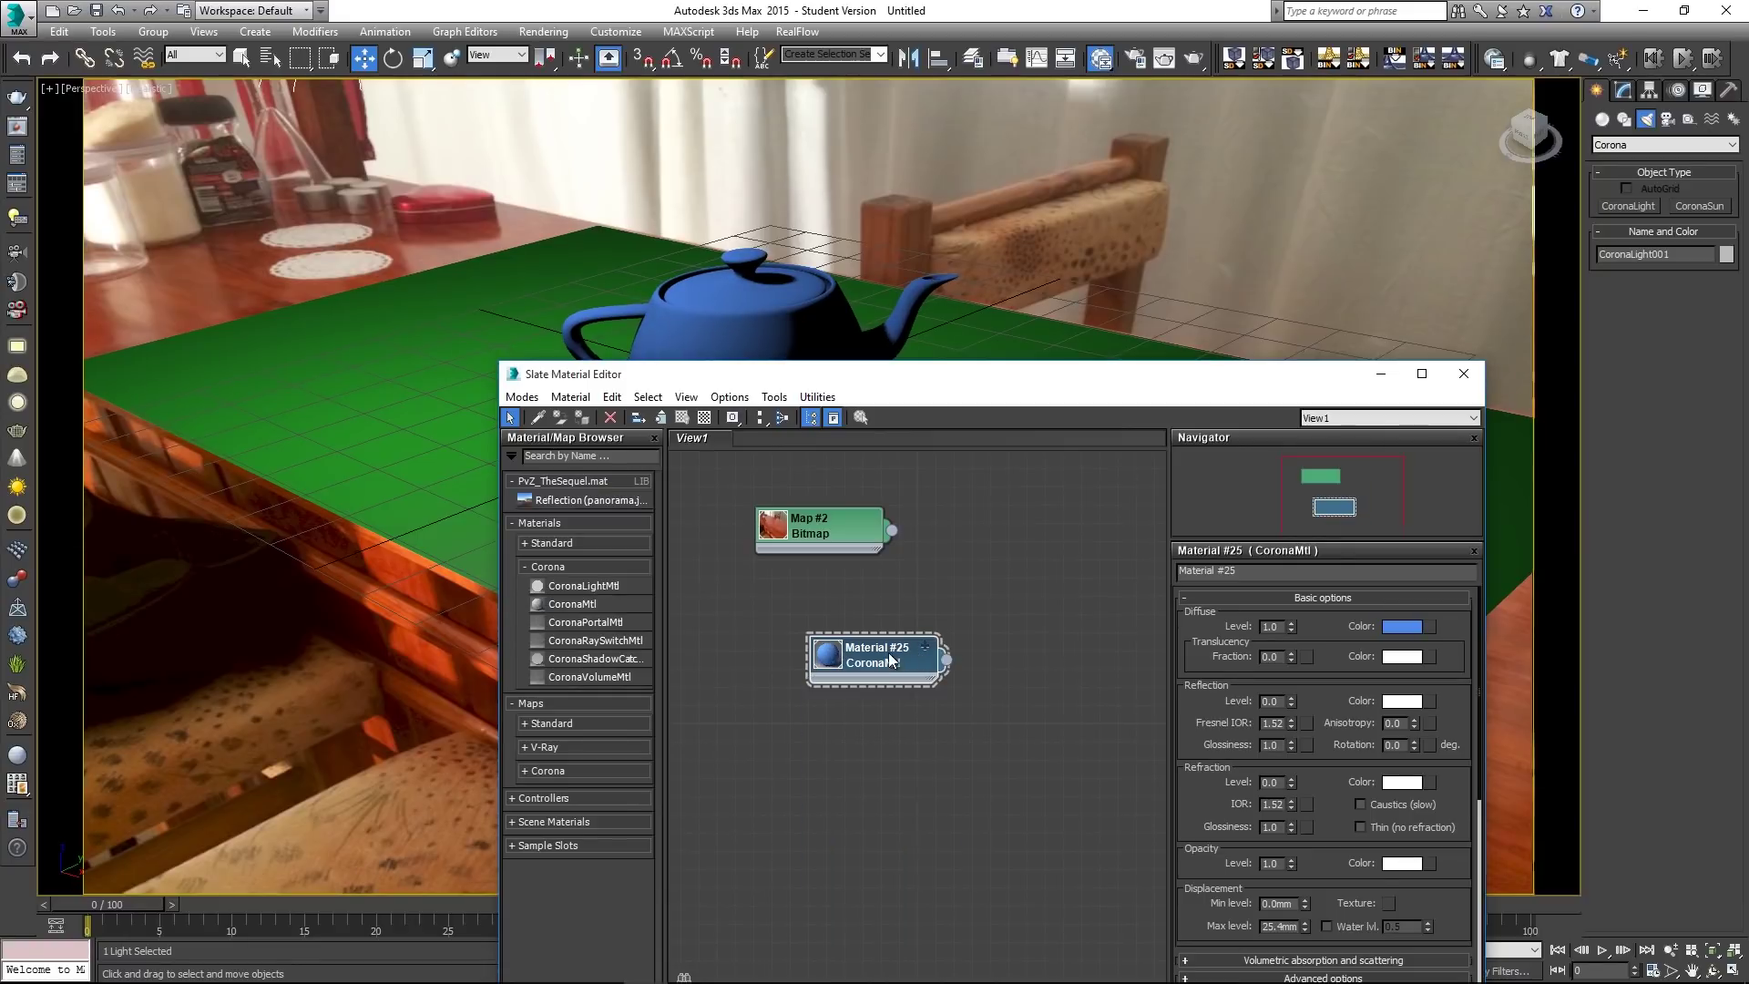
drag(888, 652, 1032, 521)
- Create a CoronaShadowCatcherMtl below the other nodes and assign it to the tabletop plane
right_click(854, 762)
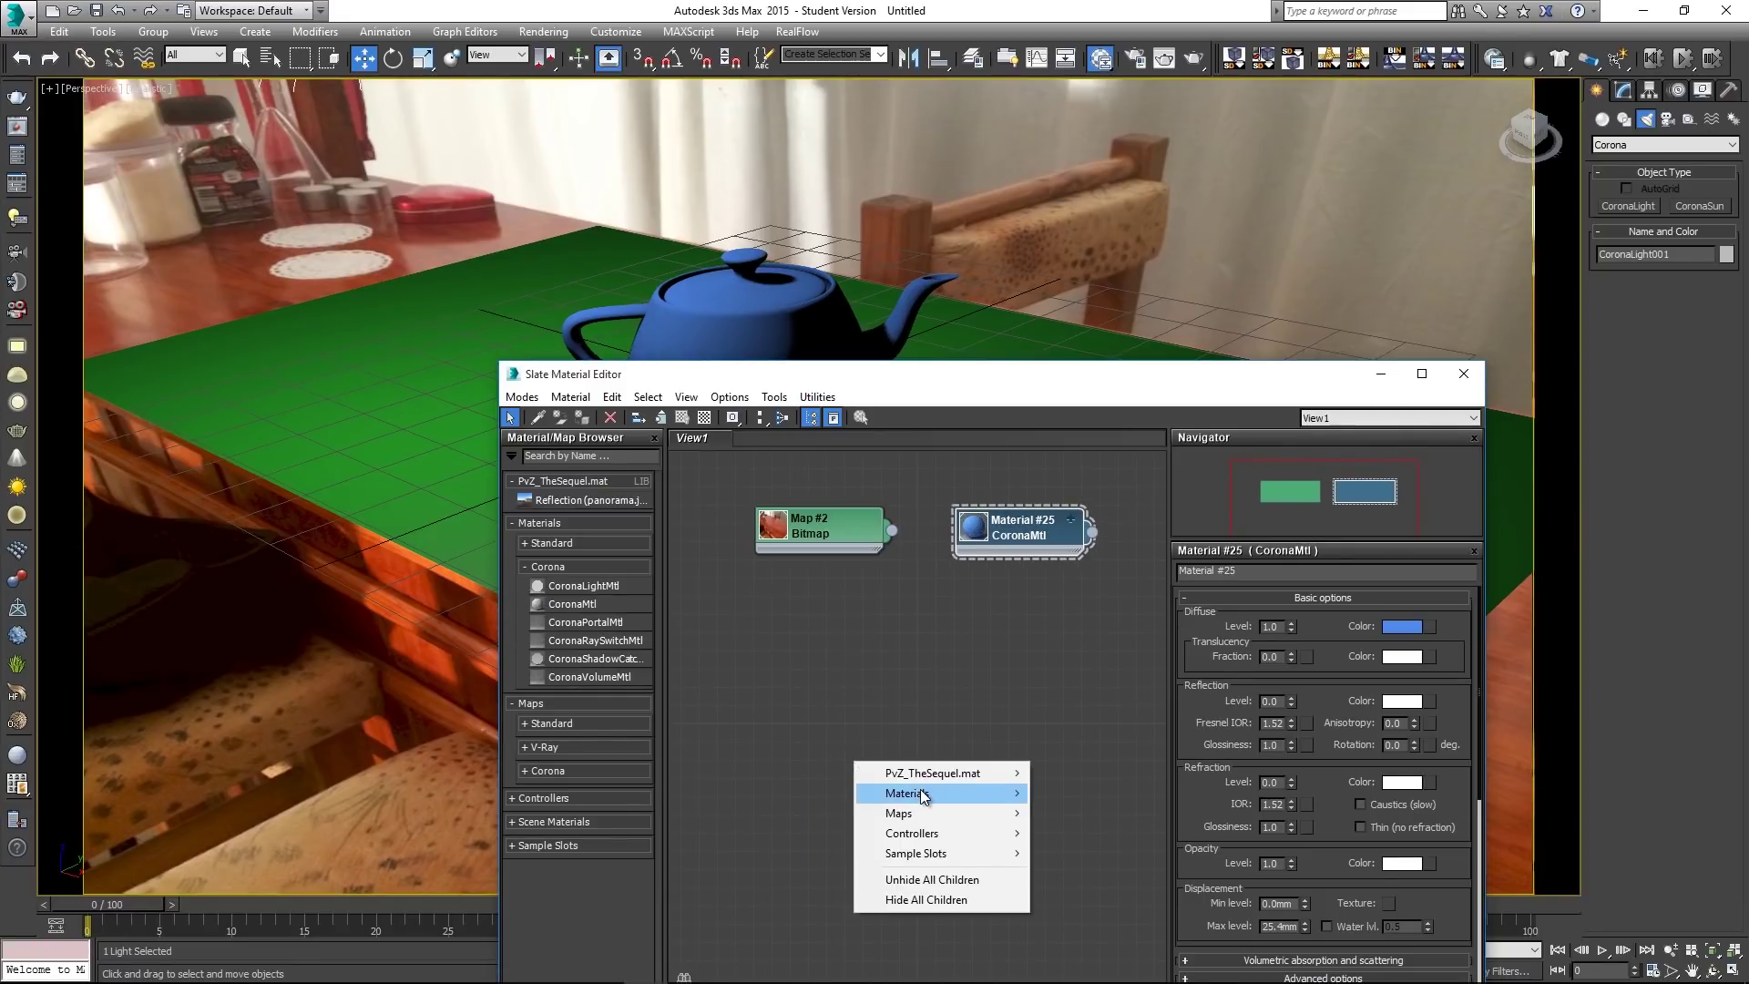
mouse_move(911, 793)
mouse_move(1088, 813)
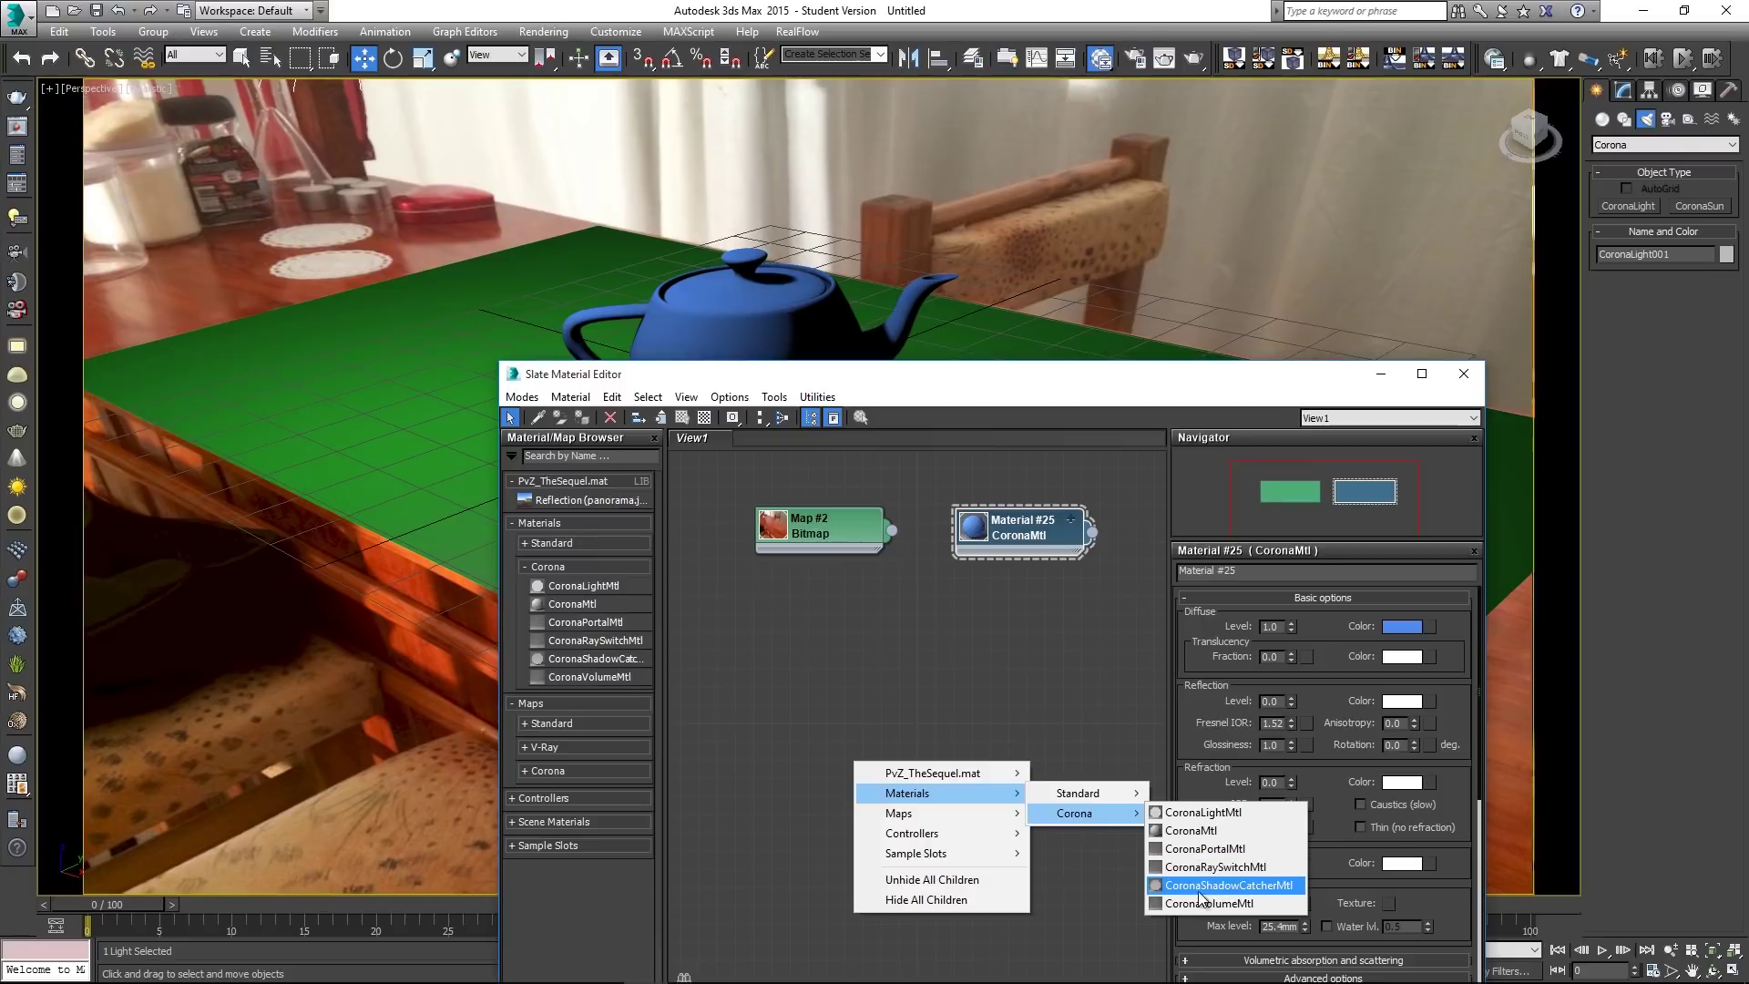
click(1248, 885)
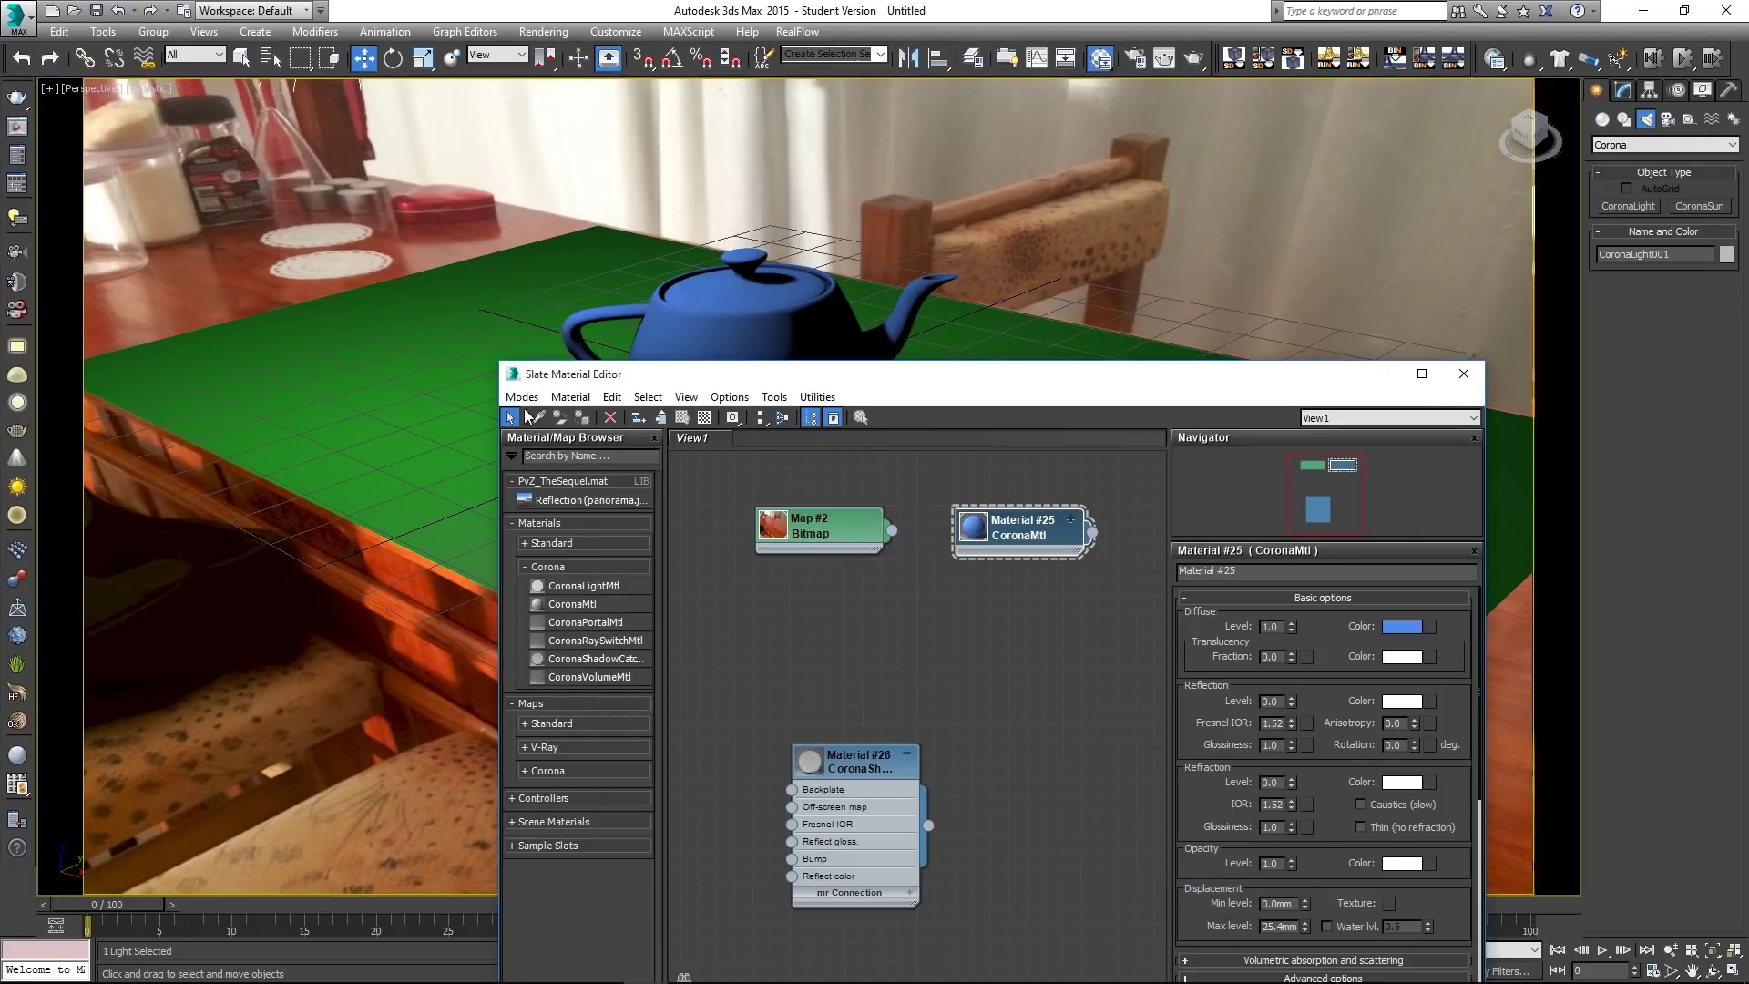
drag(931, 825, 433, 408)
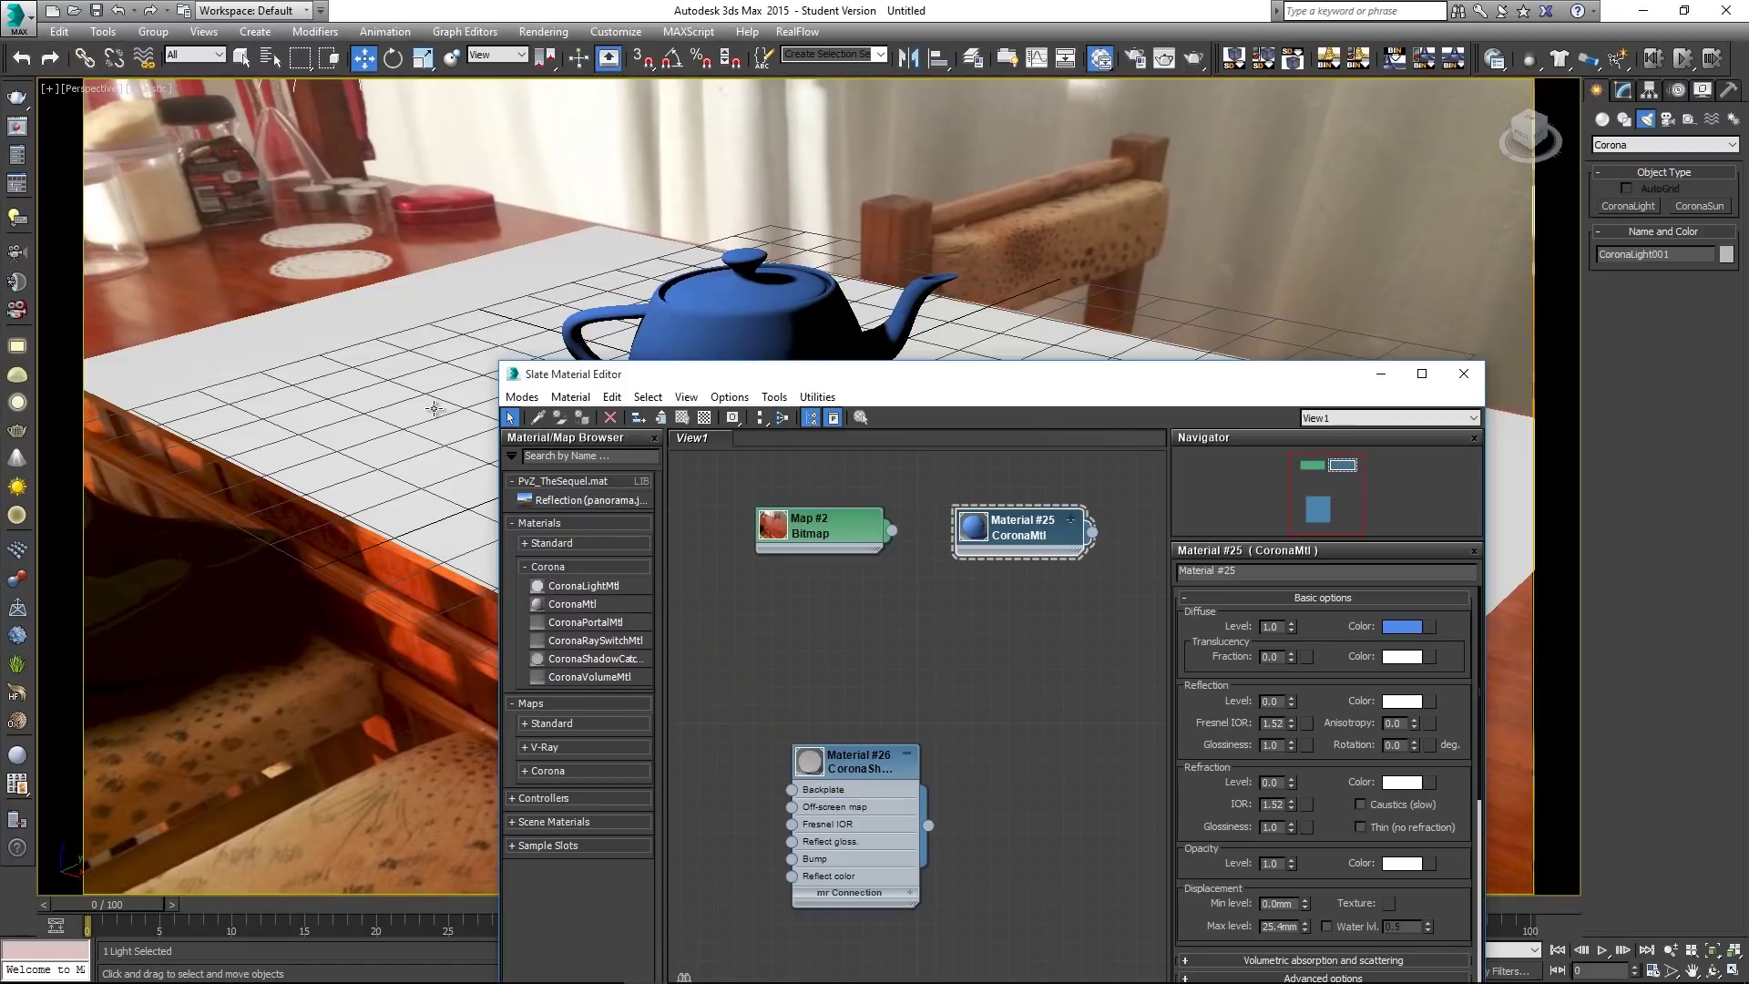
- Connect the photo bitmap to the shadow catcher's Backplate input, and line its node up beneath the blue material
drag(882, 771, 854, 525)
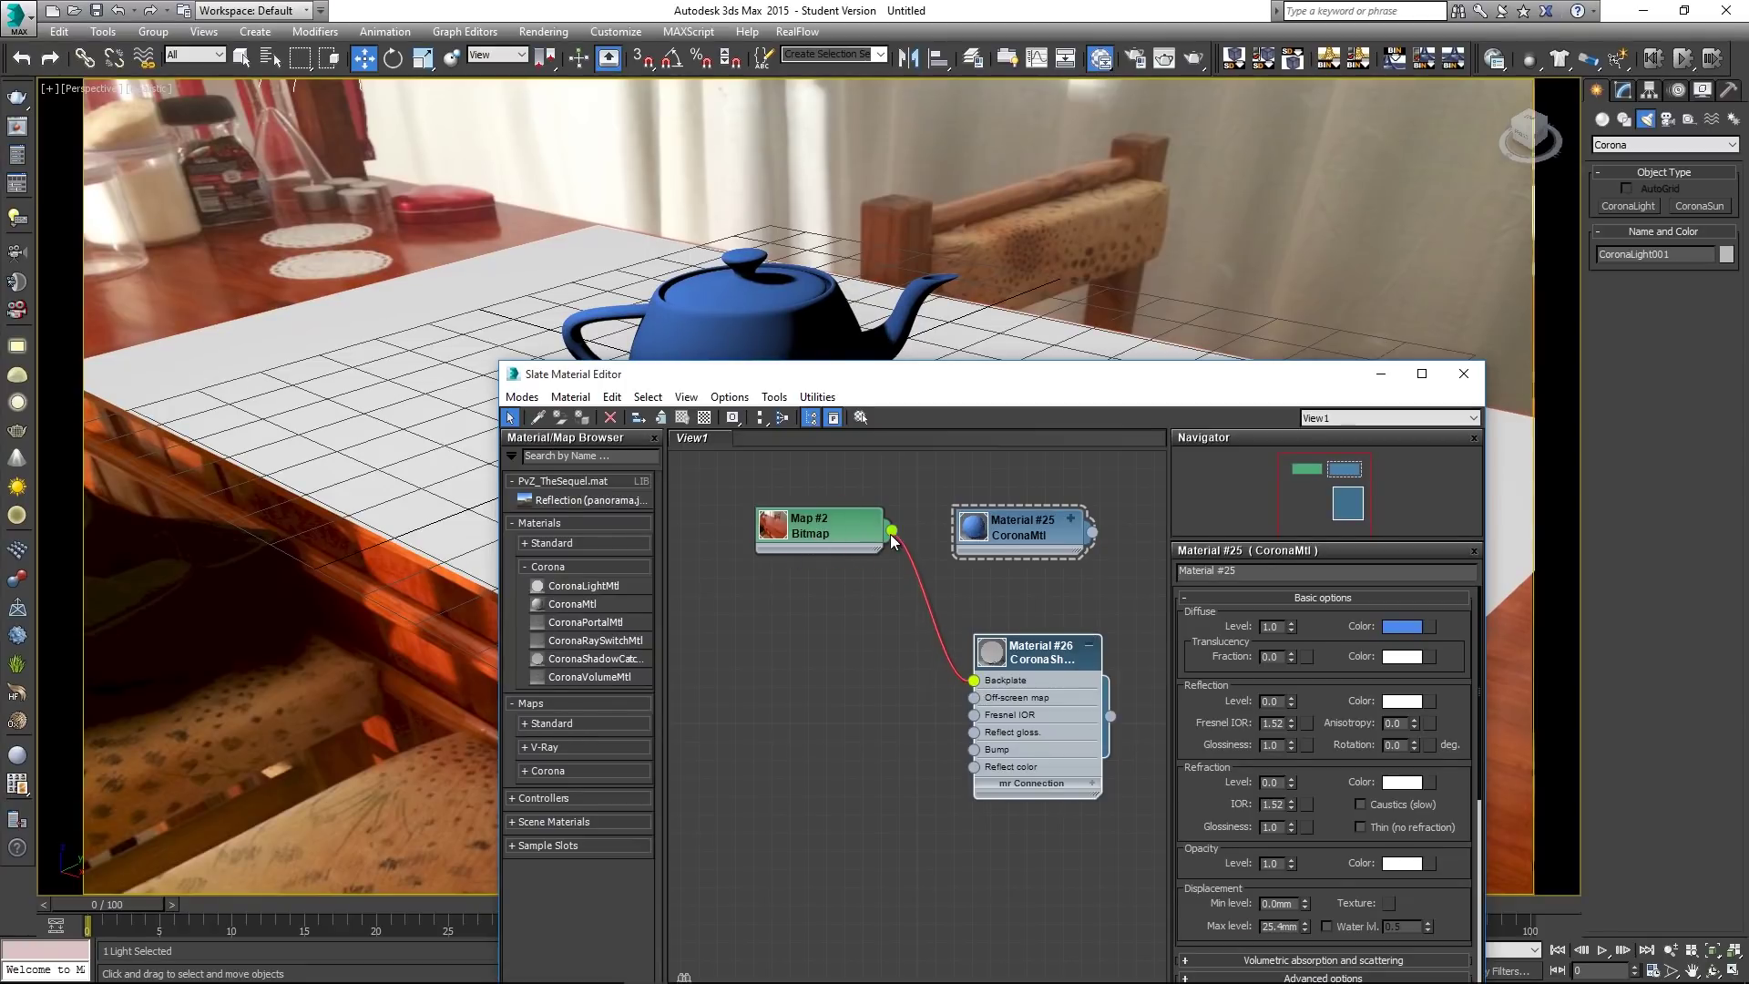
double_click(1029, 659)
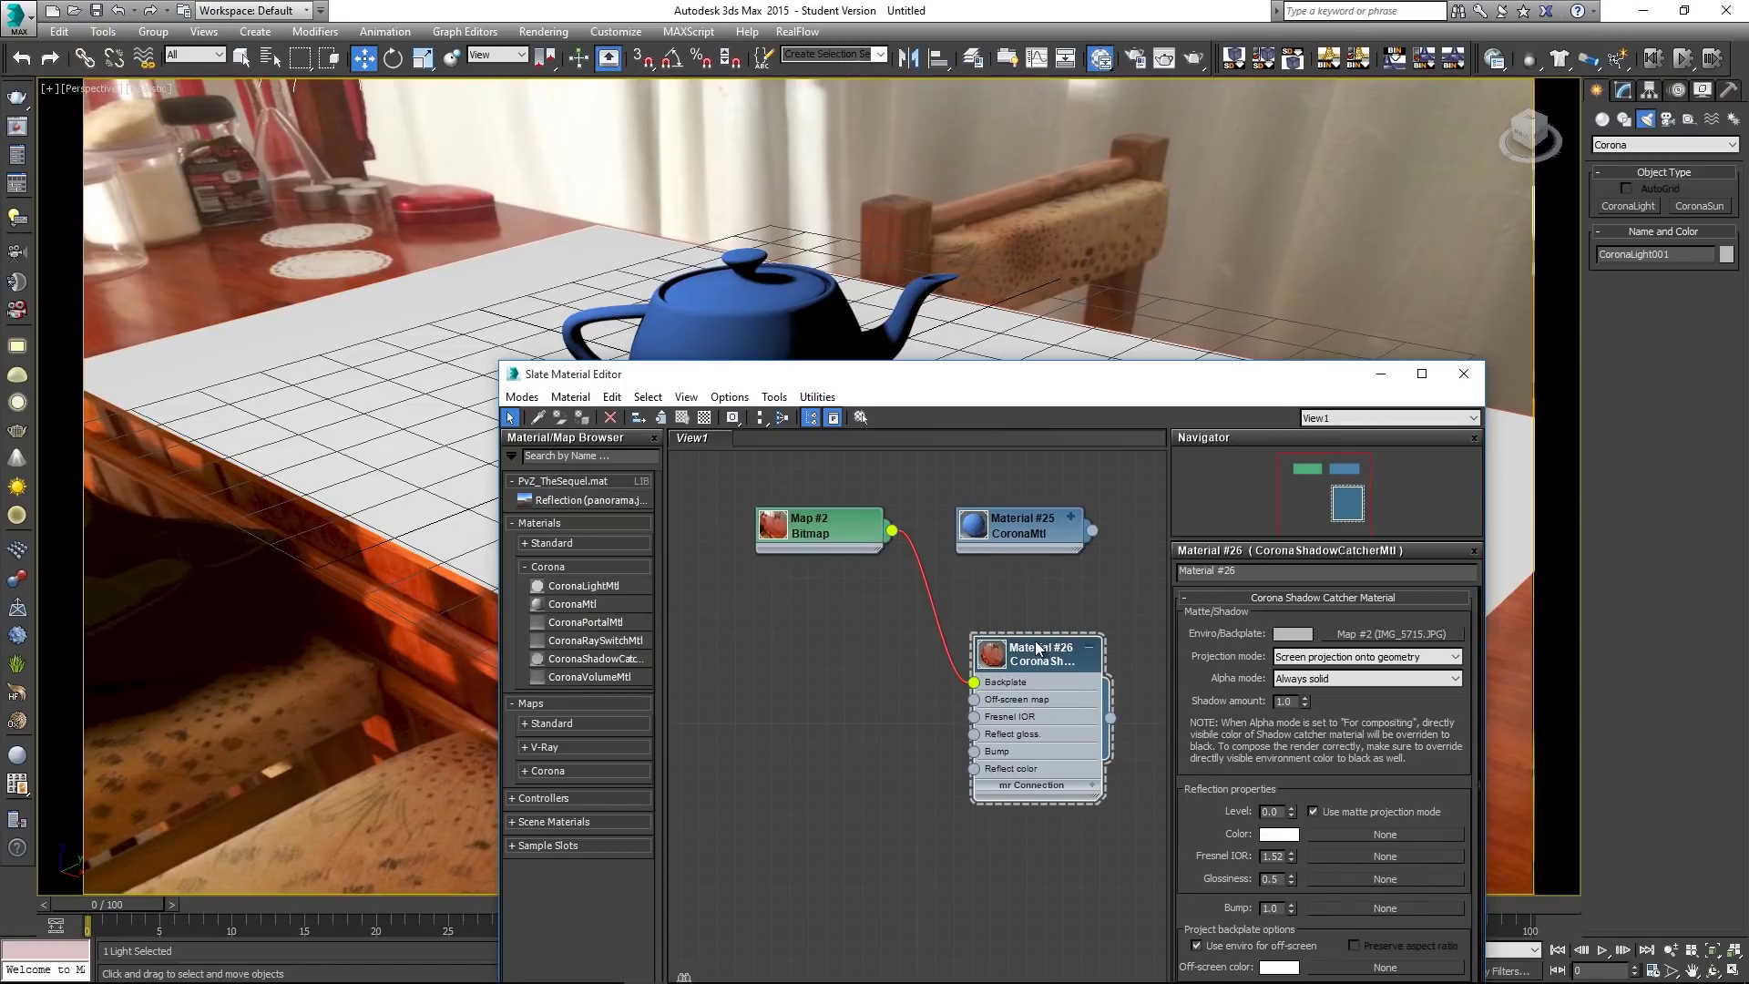
drag(1036, 647, 1018, 648)
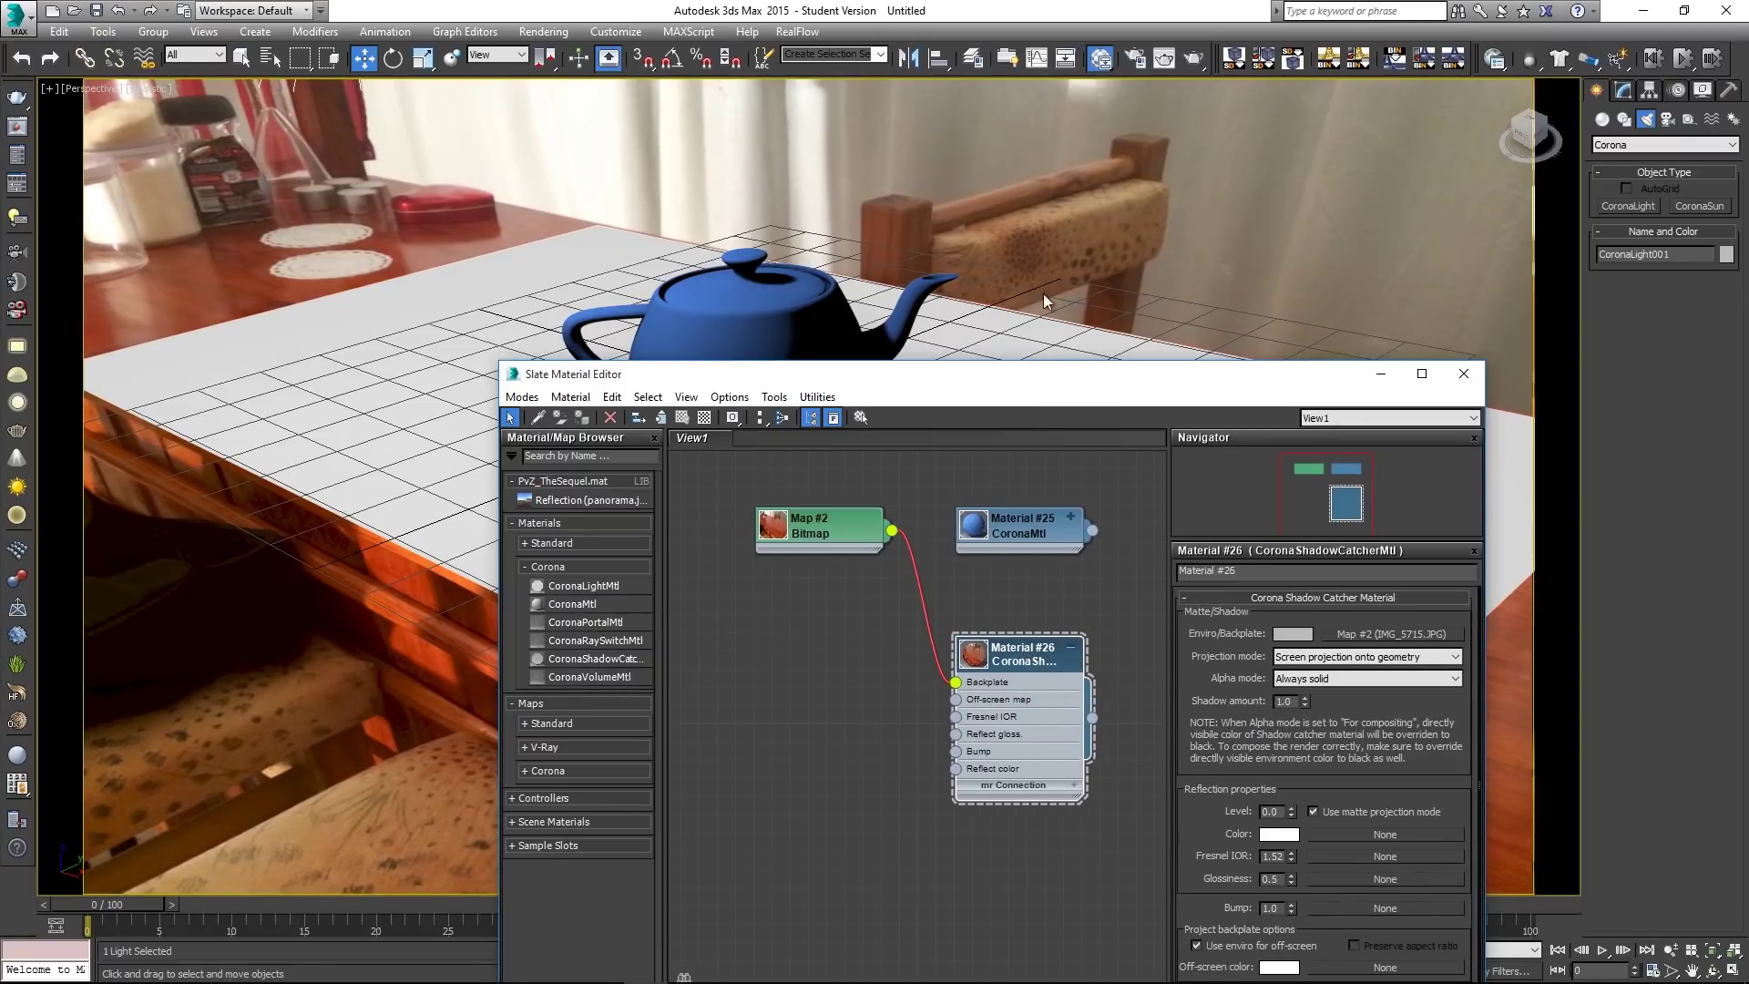
- Raise the shadow catcher's reflection level and adjust its glossiness and Fresnel IOR, and close the material editor
drag(1194, 407, 1122, 227)
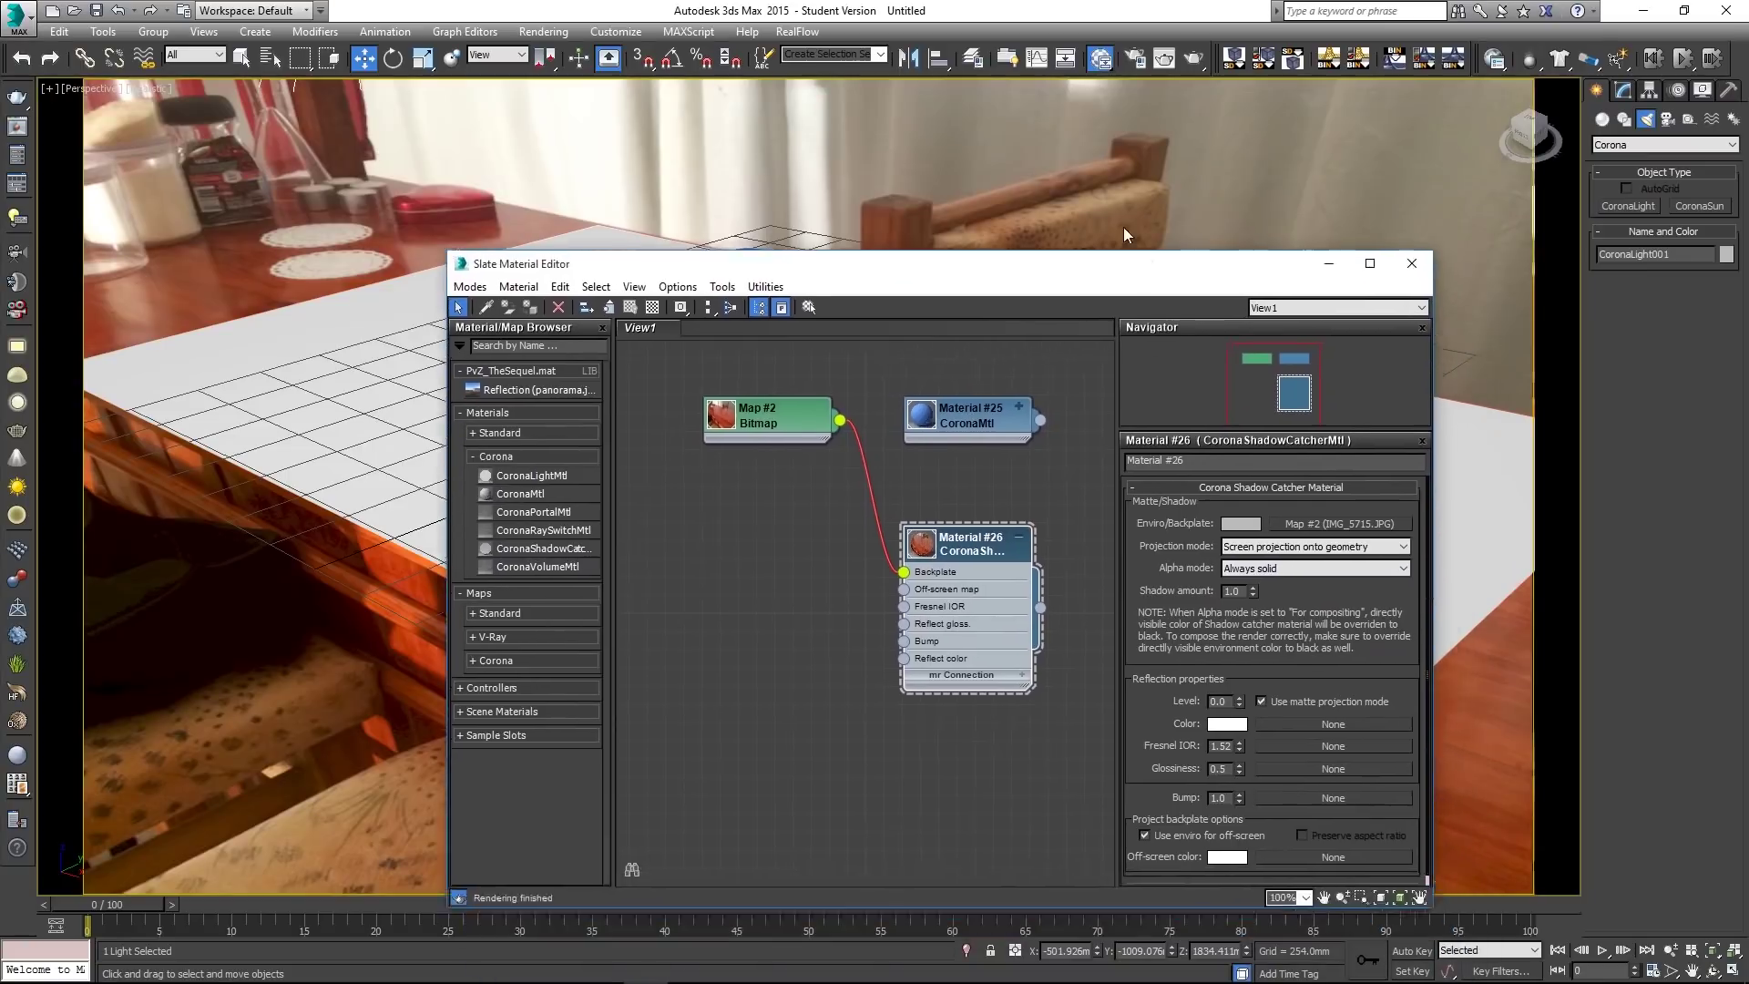
drag(1121, 650, 1118, 570)
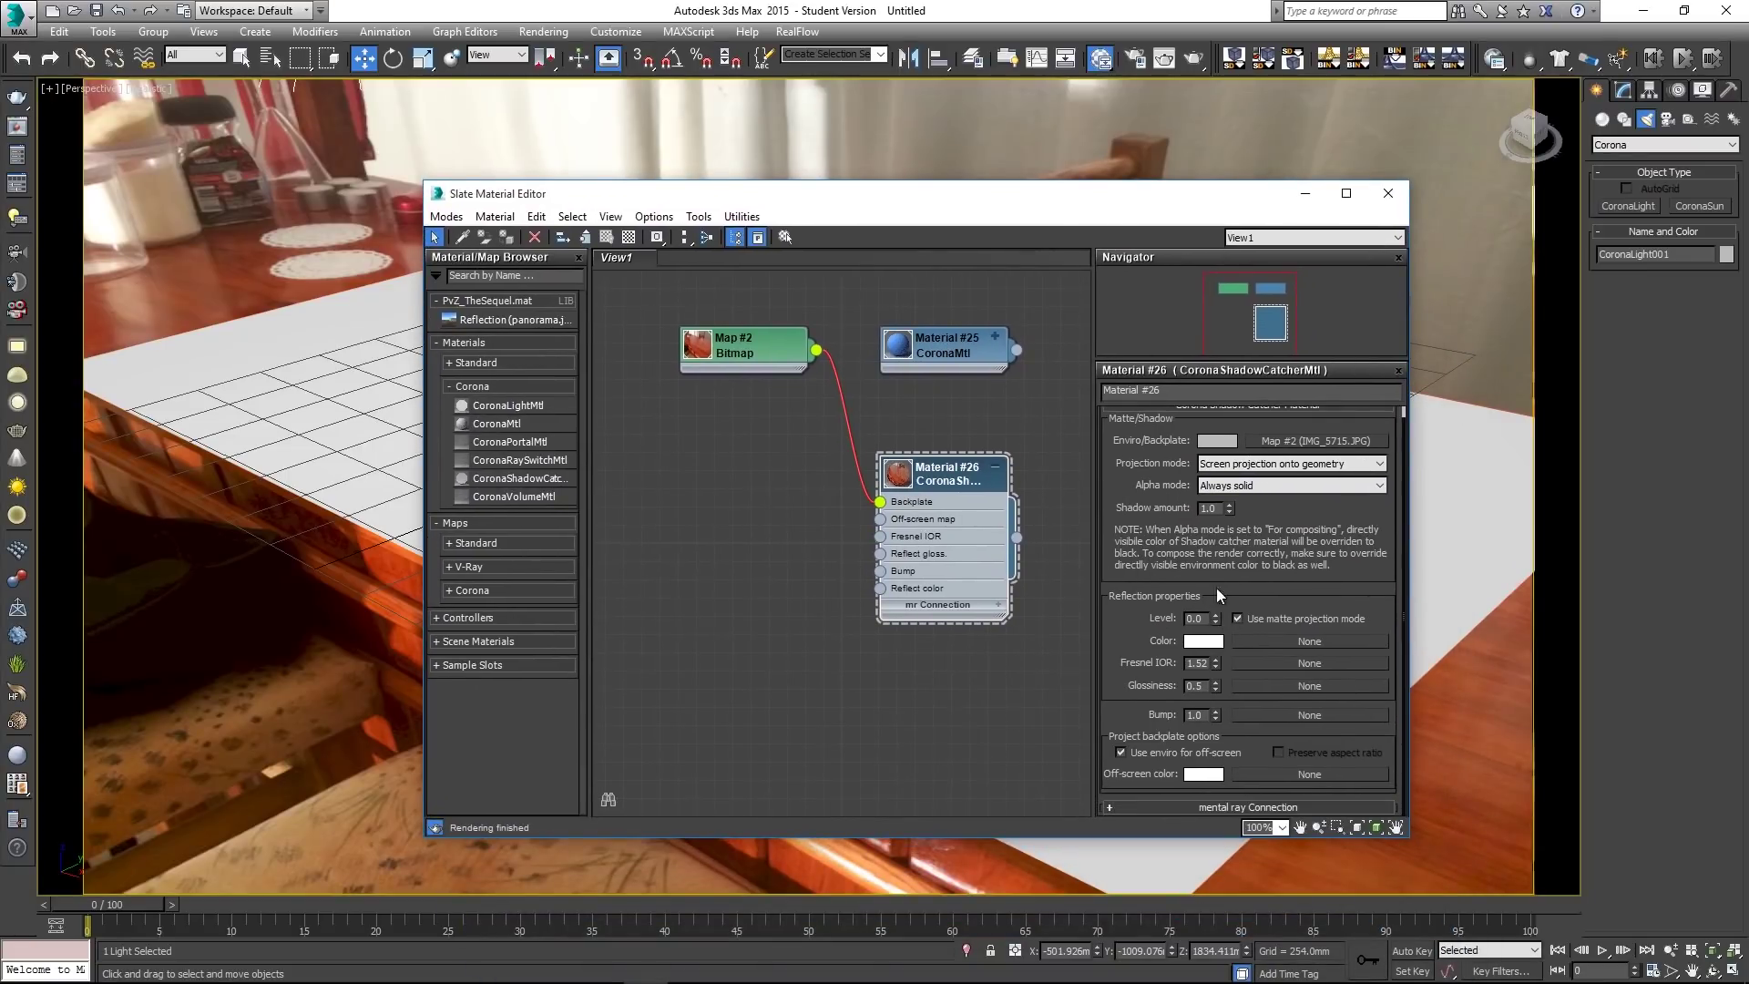
drag(1216, 617, 1207, 474)
mouse_move(1216, 683)
mouse_down()
mouse_move(1164, 565)
mouse_move(1198, 689)
mouse_move(1216, 674)
mouse_up()
click(1215, 659)
drag(1215, 663, 1215, 650)
drag(1176, 197, 1133, 257)
click(1345, 253)
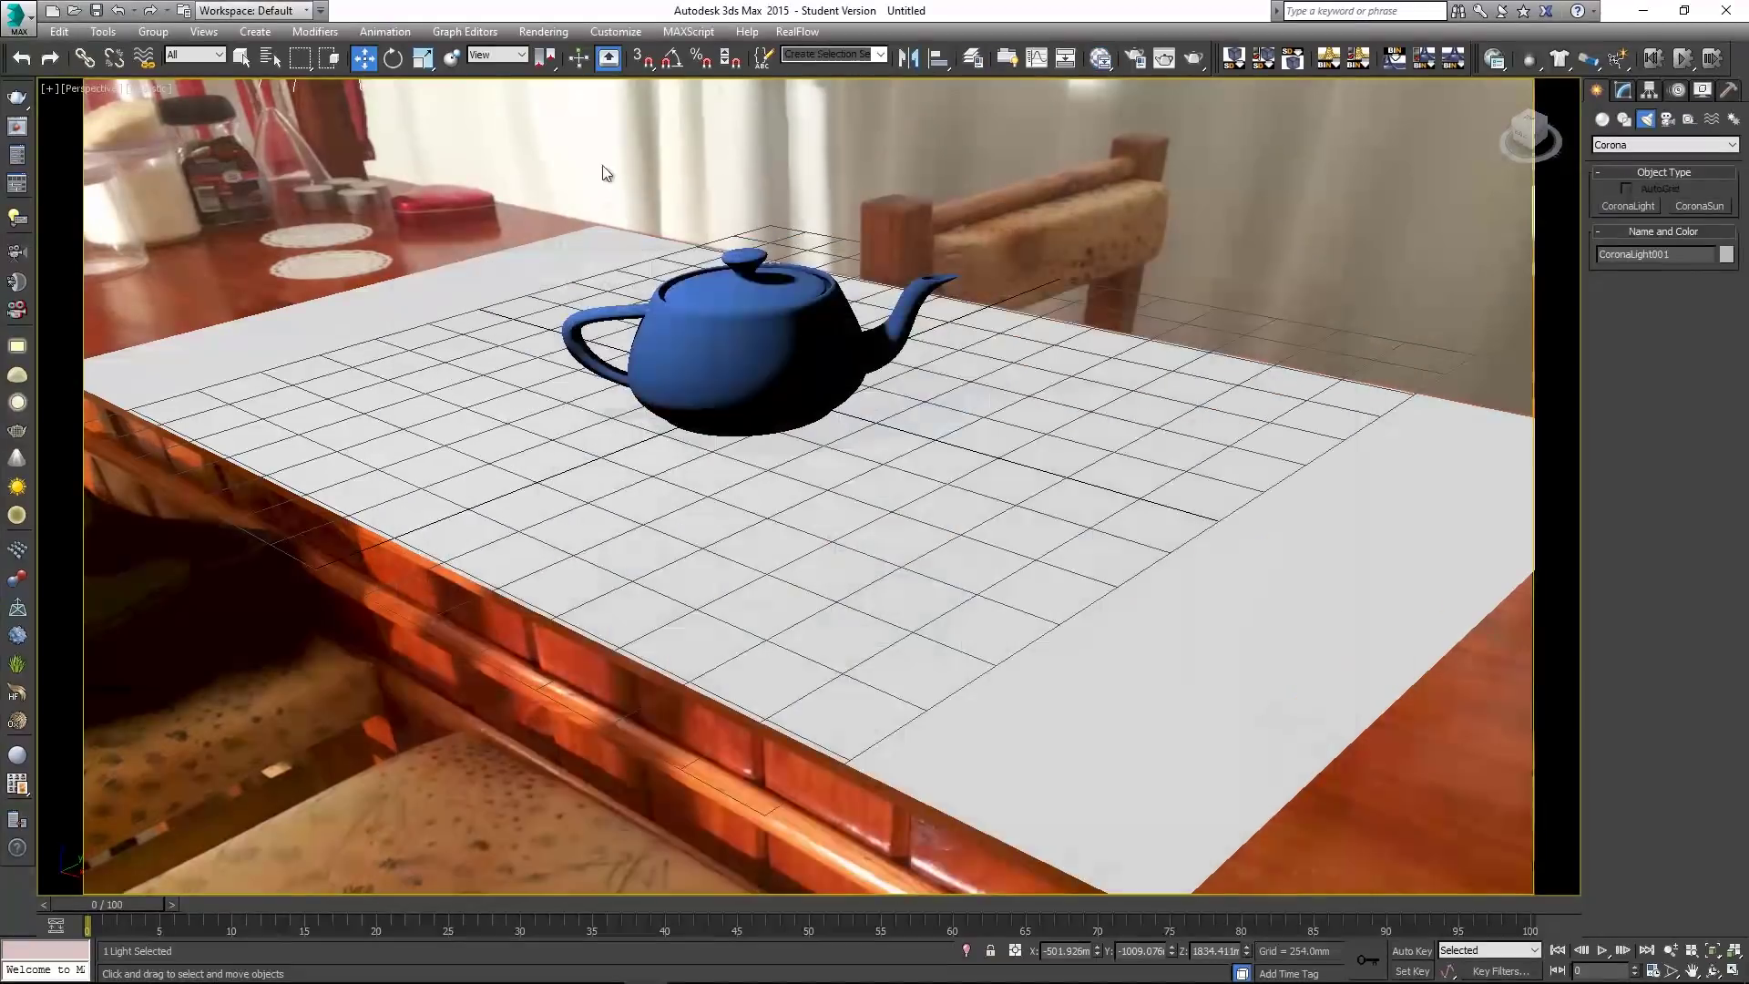
- Render the perspective view and examine the teapot's shadow and reflection on the tabletop up close and in the whole frame
click(546, 32)
click(564, 54)
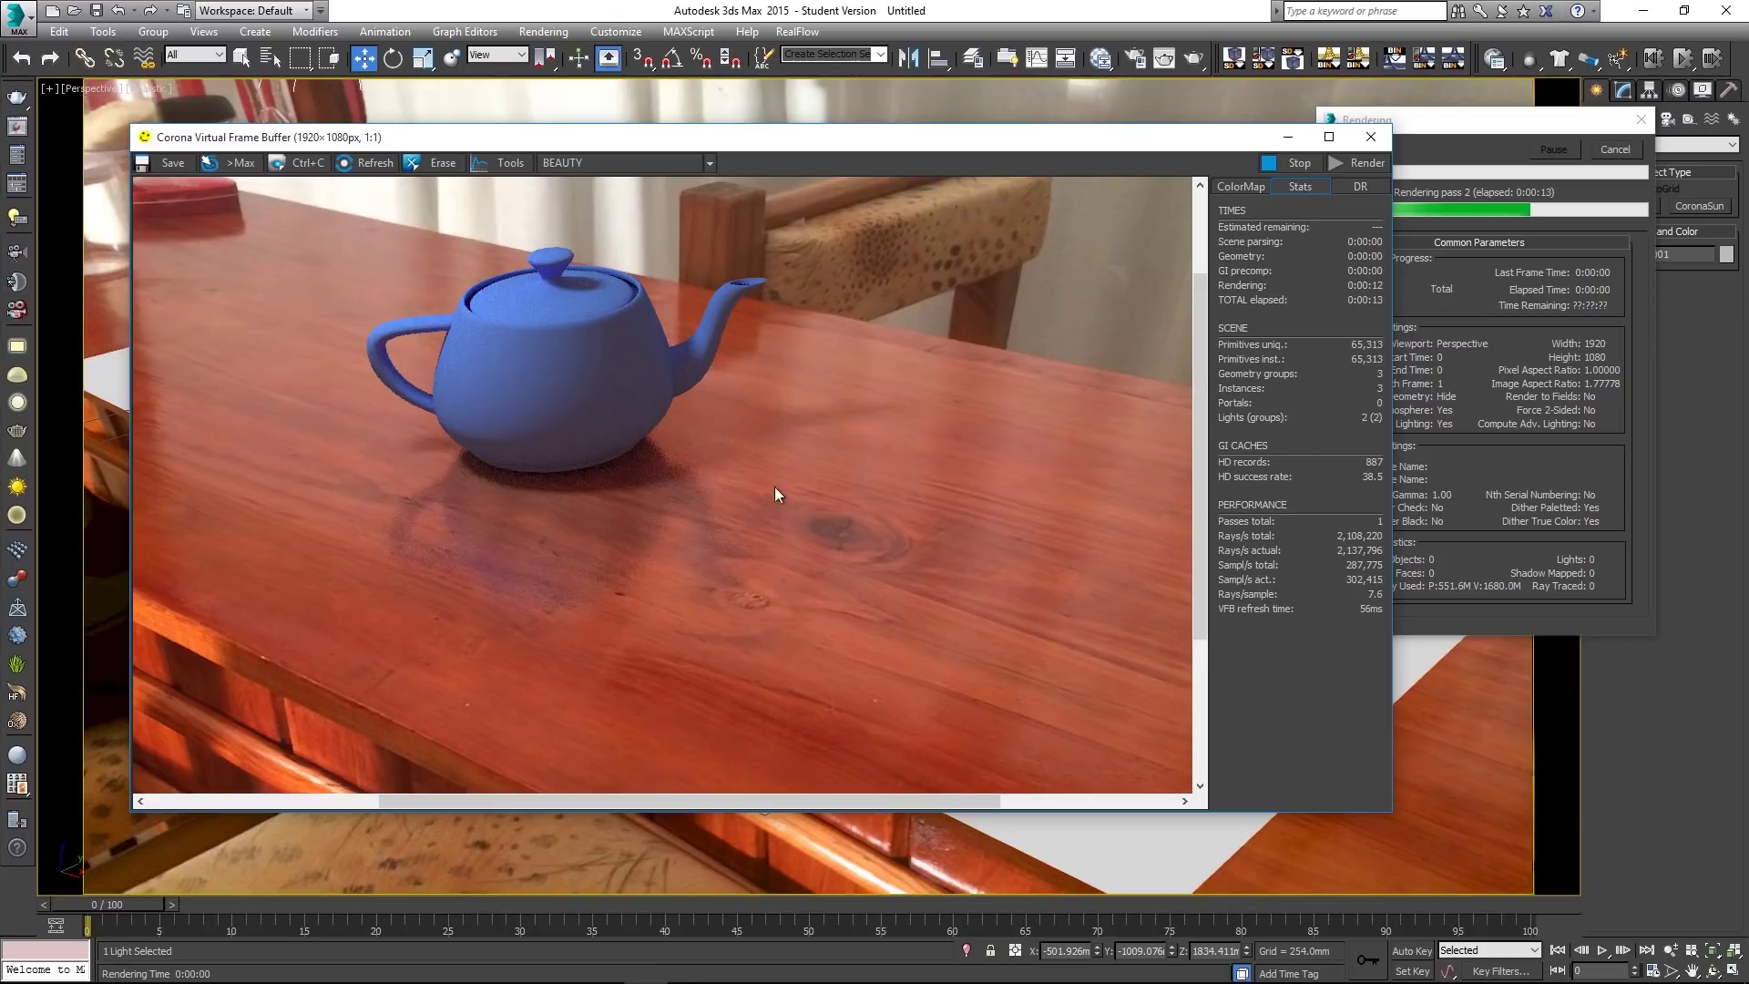
scroll(636, 461, down, 1)
scroll(685, 453, up, 1)
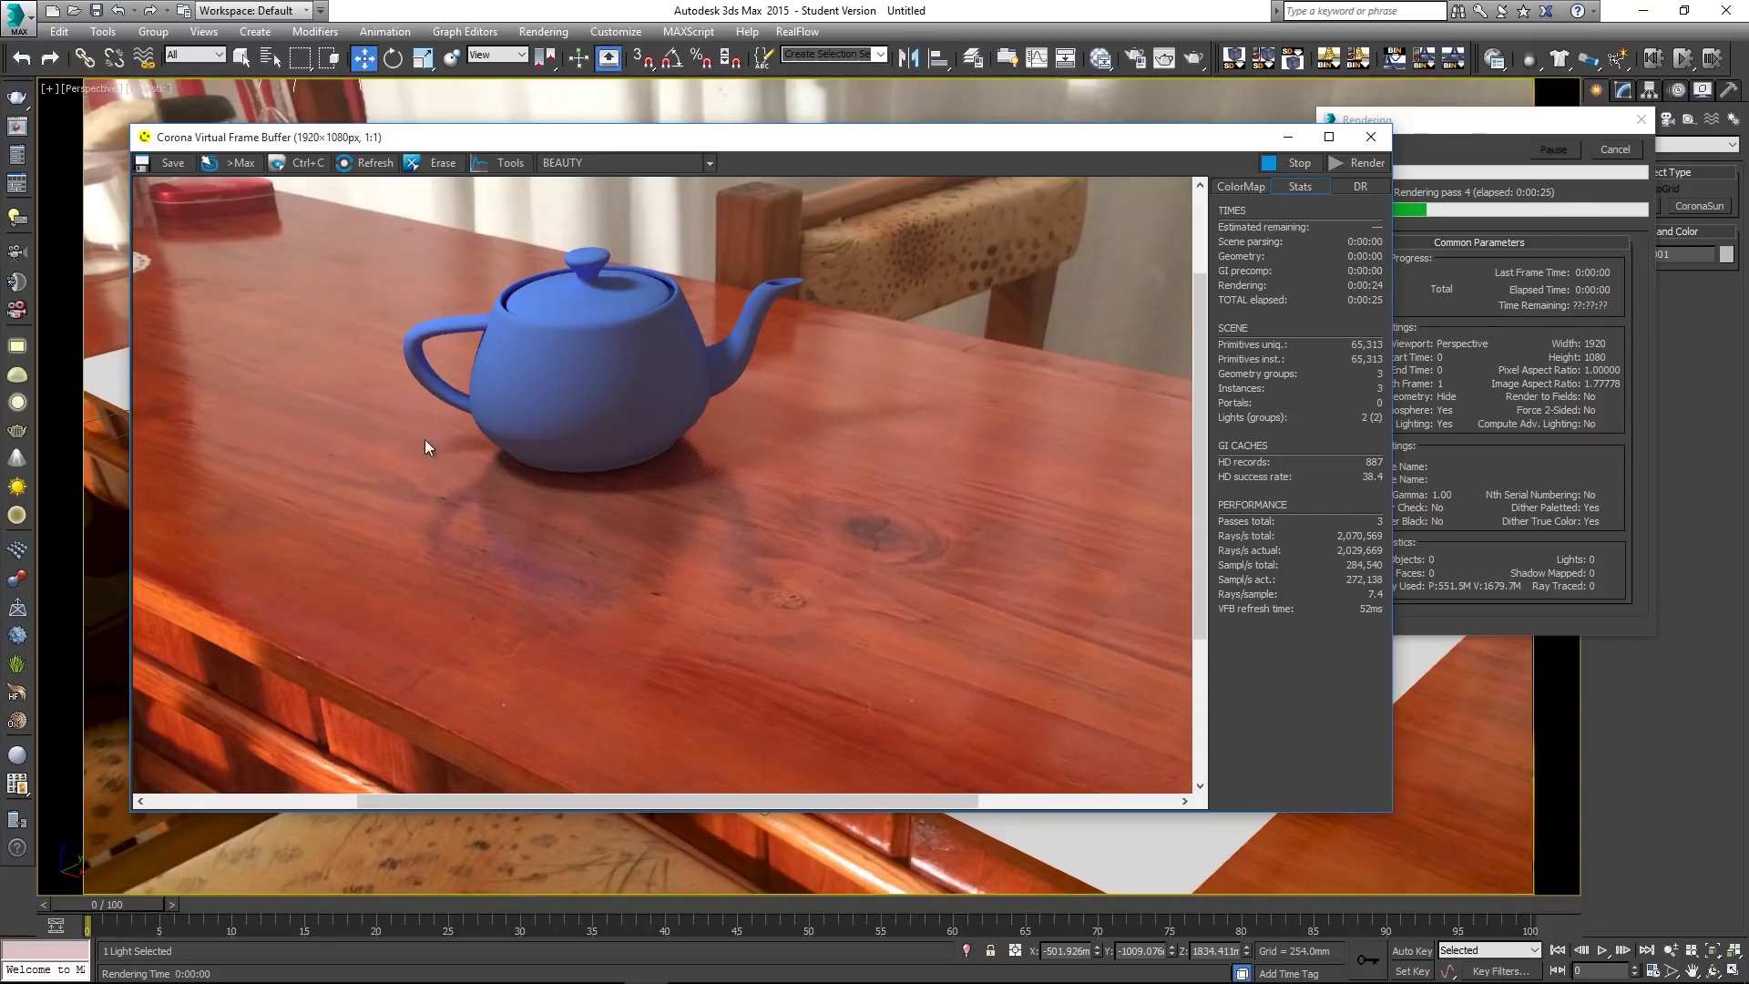
scroll(847, 455, down, 1)
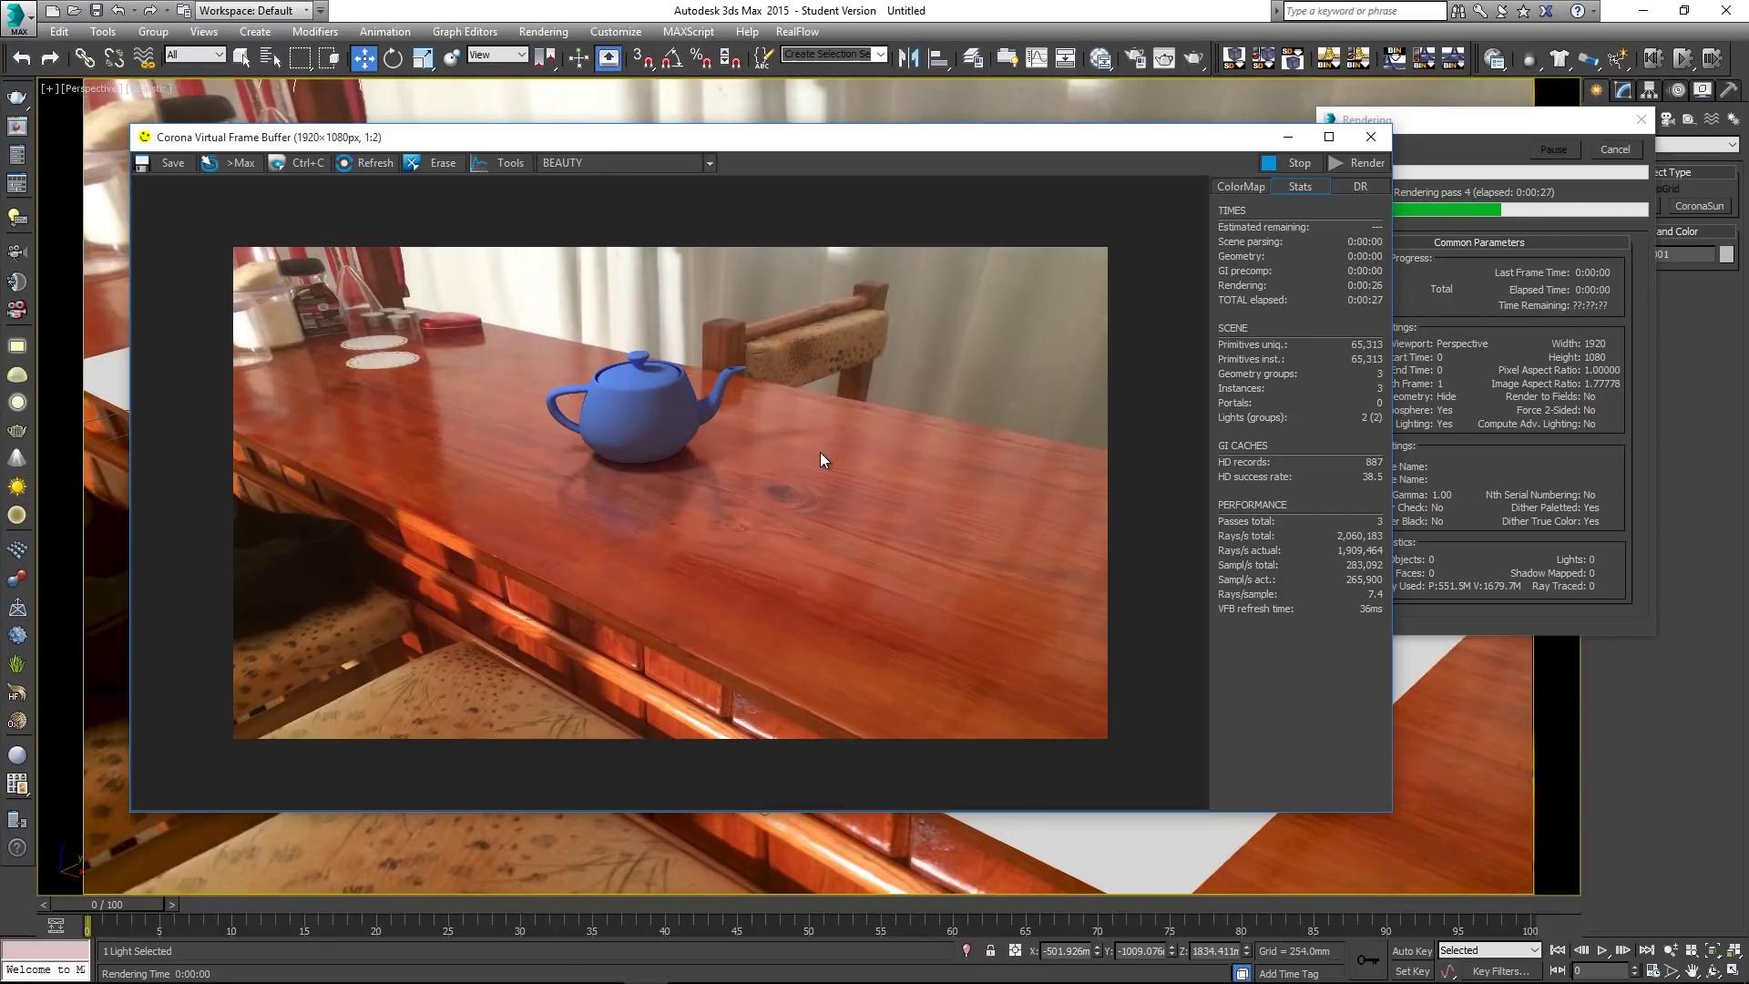
scroll(806, 457, up, 1)
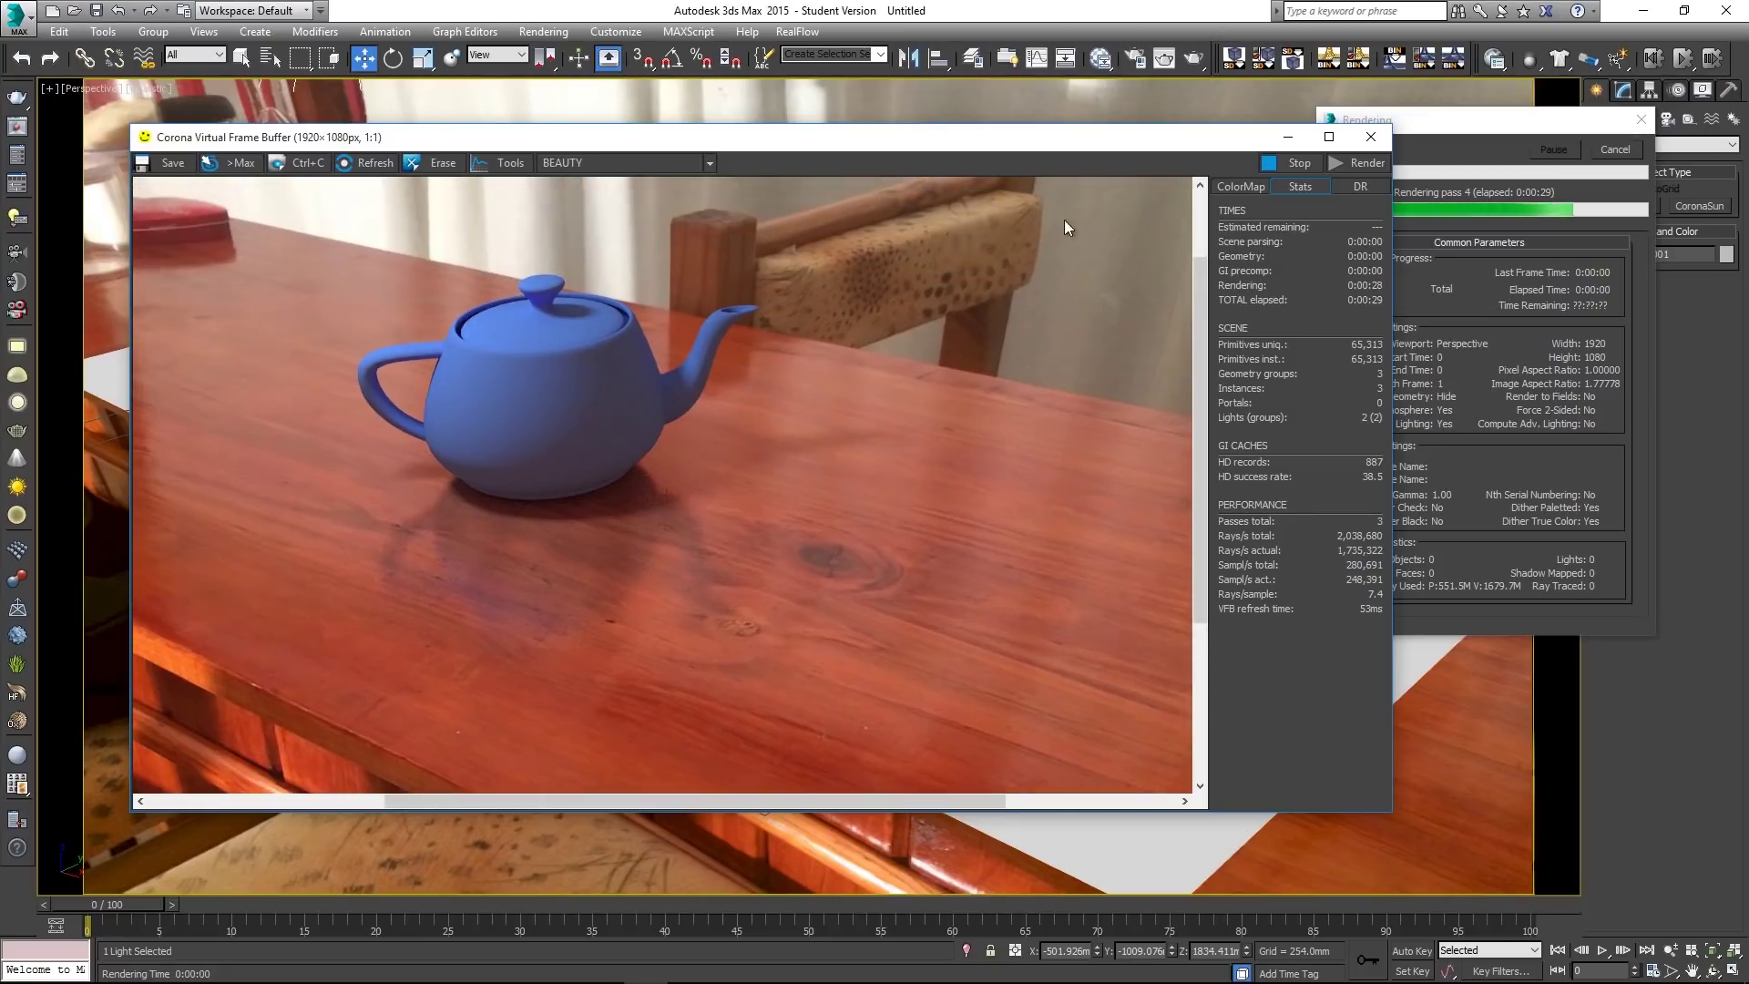
drag(1517, 125, 1569, 106)
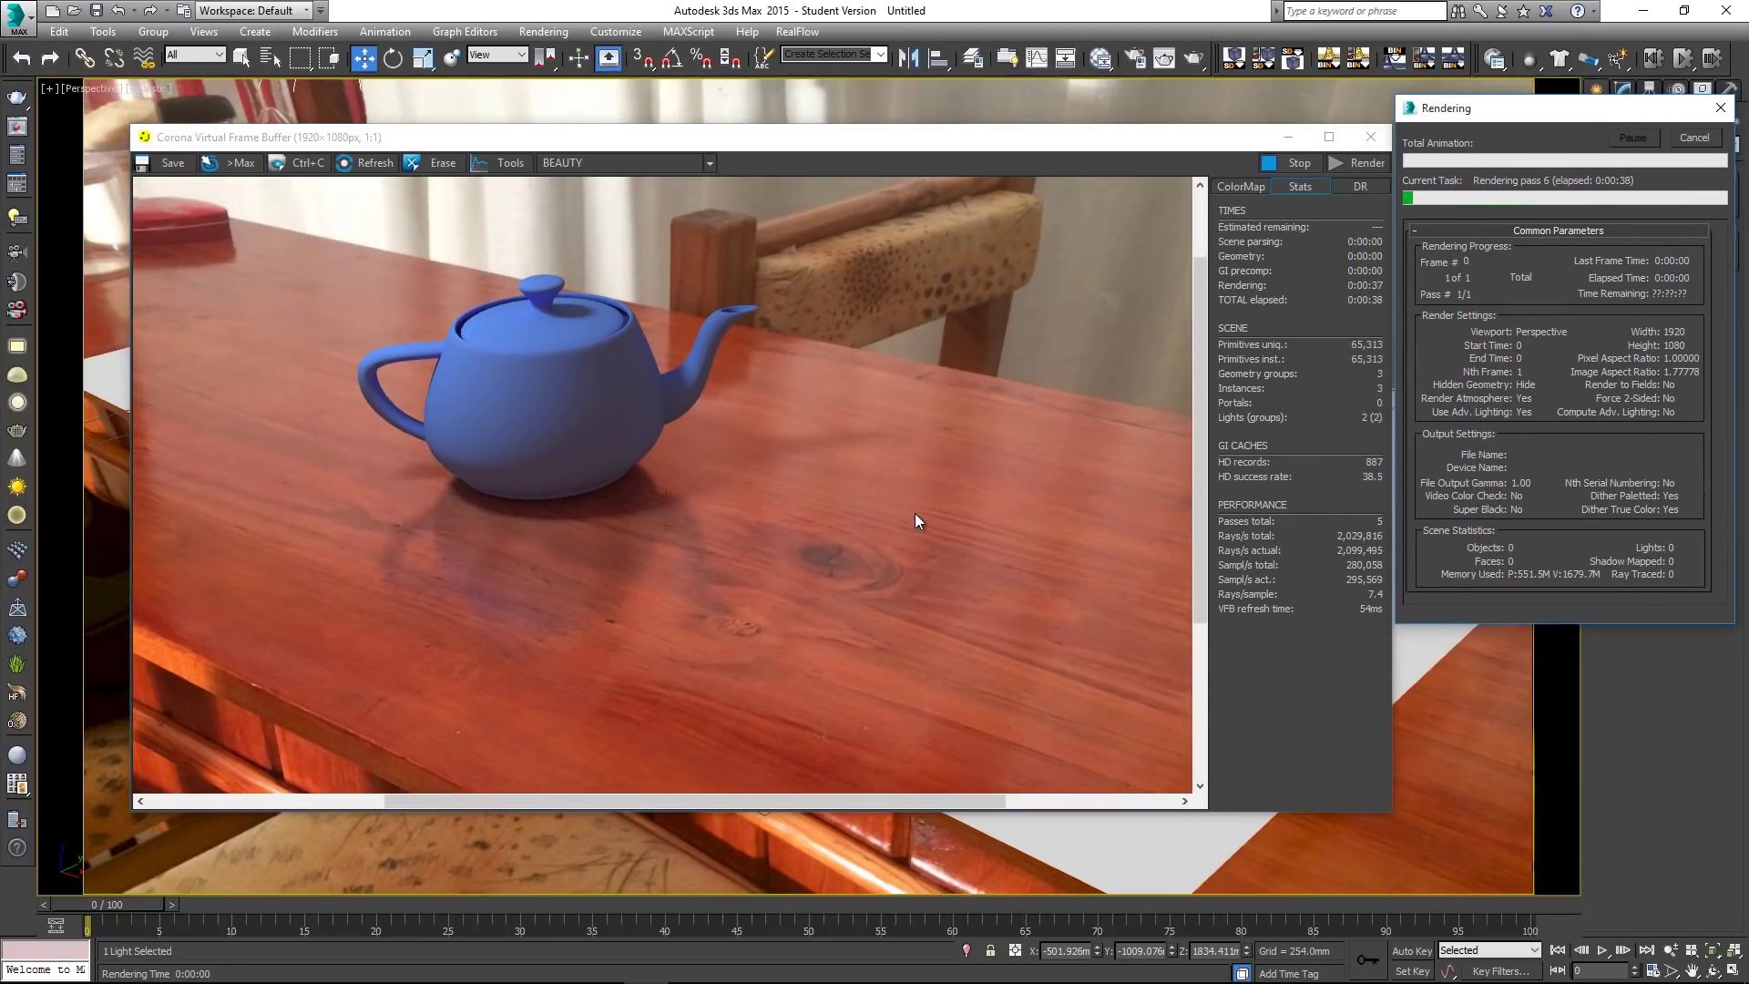
- Display the render's Alpha channel and inspect the matte across the whole frame
click(711, 162)
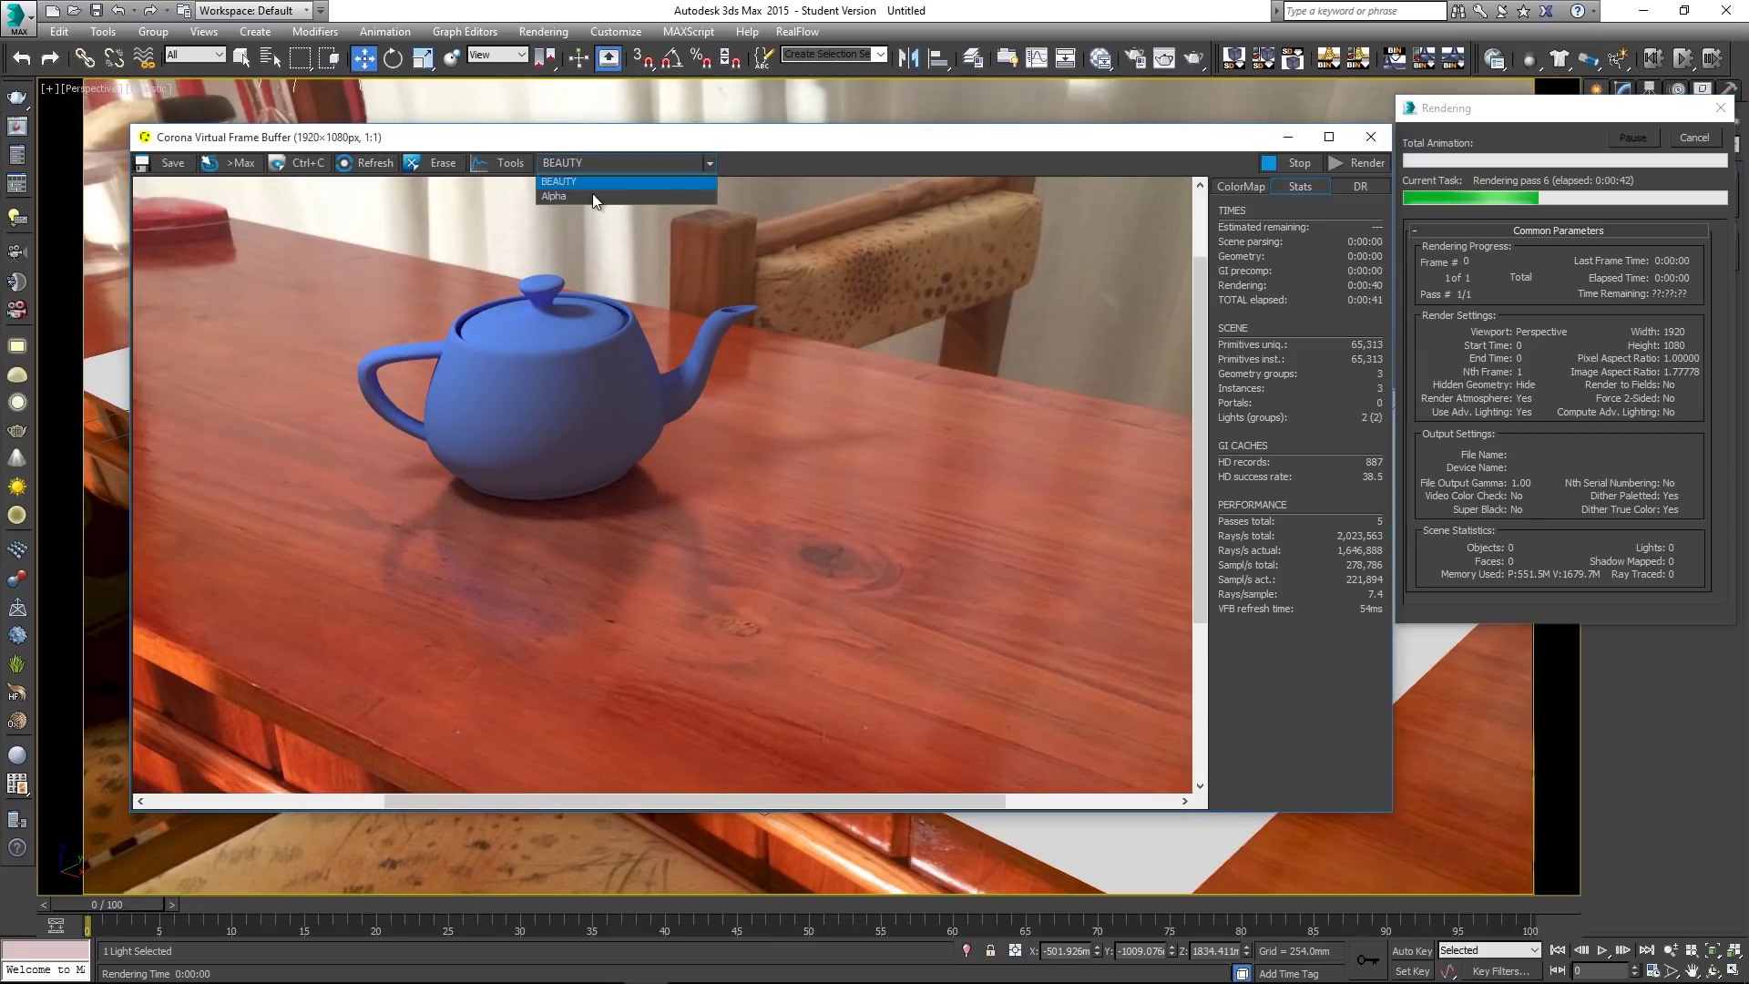
click(567, 195)
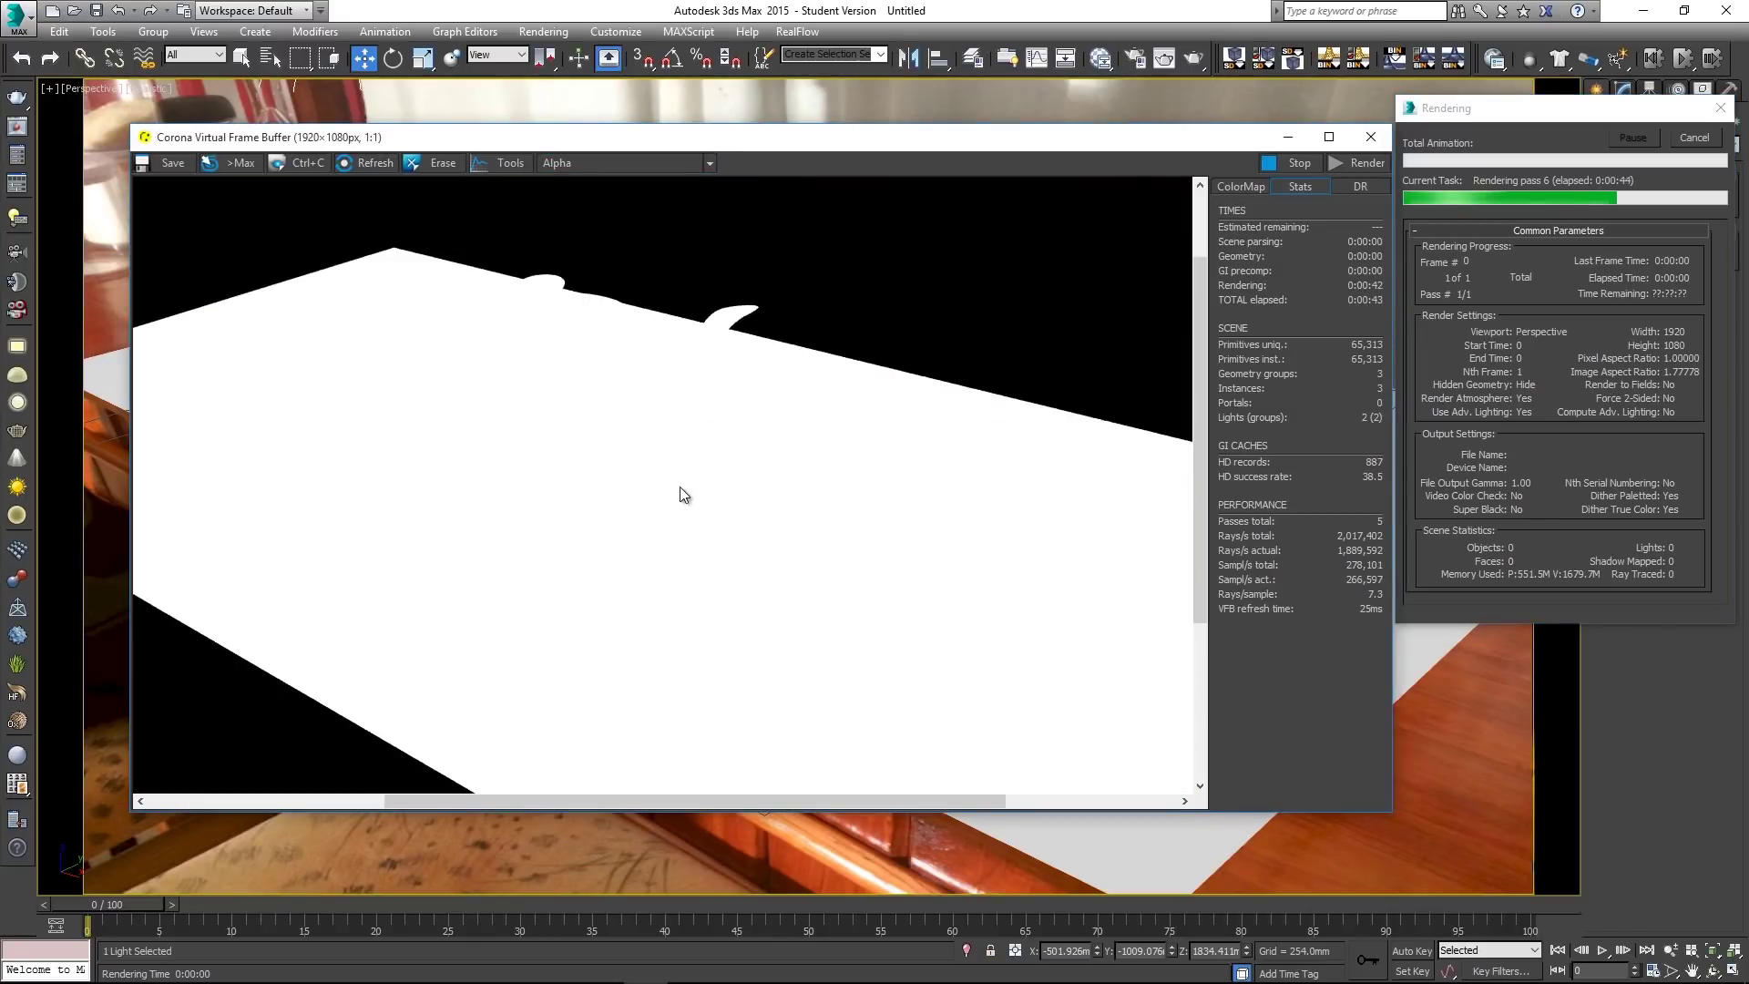
scroll(672, 482, down, 1)
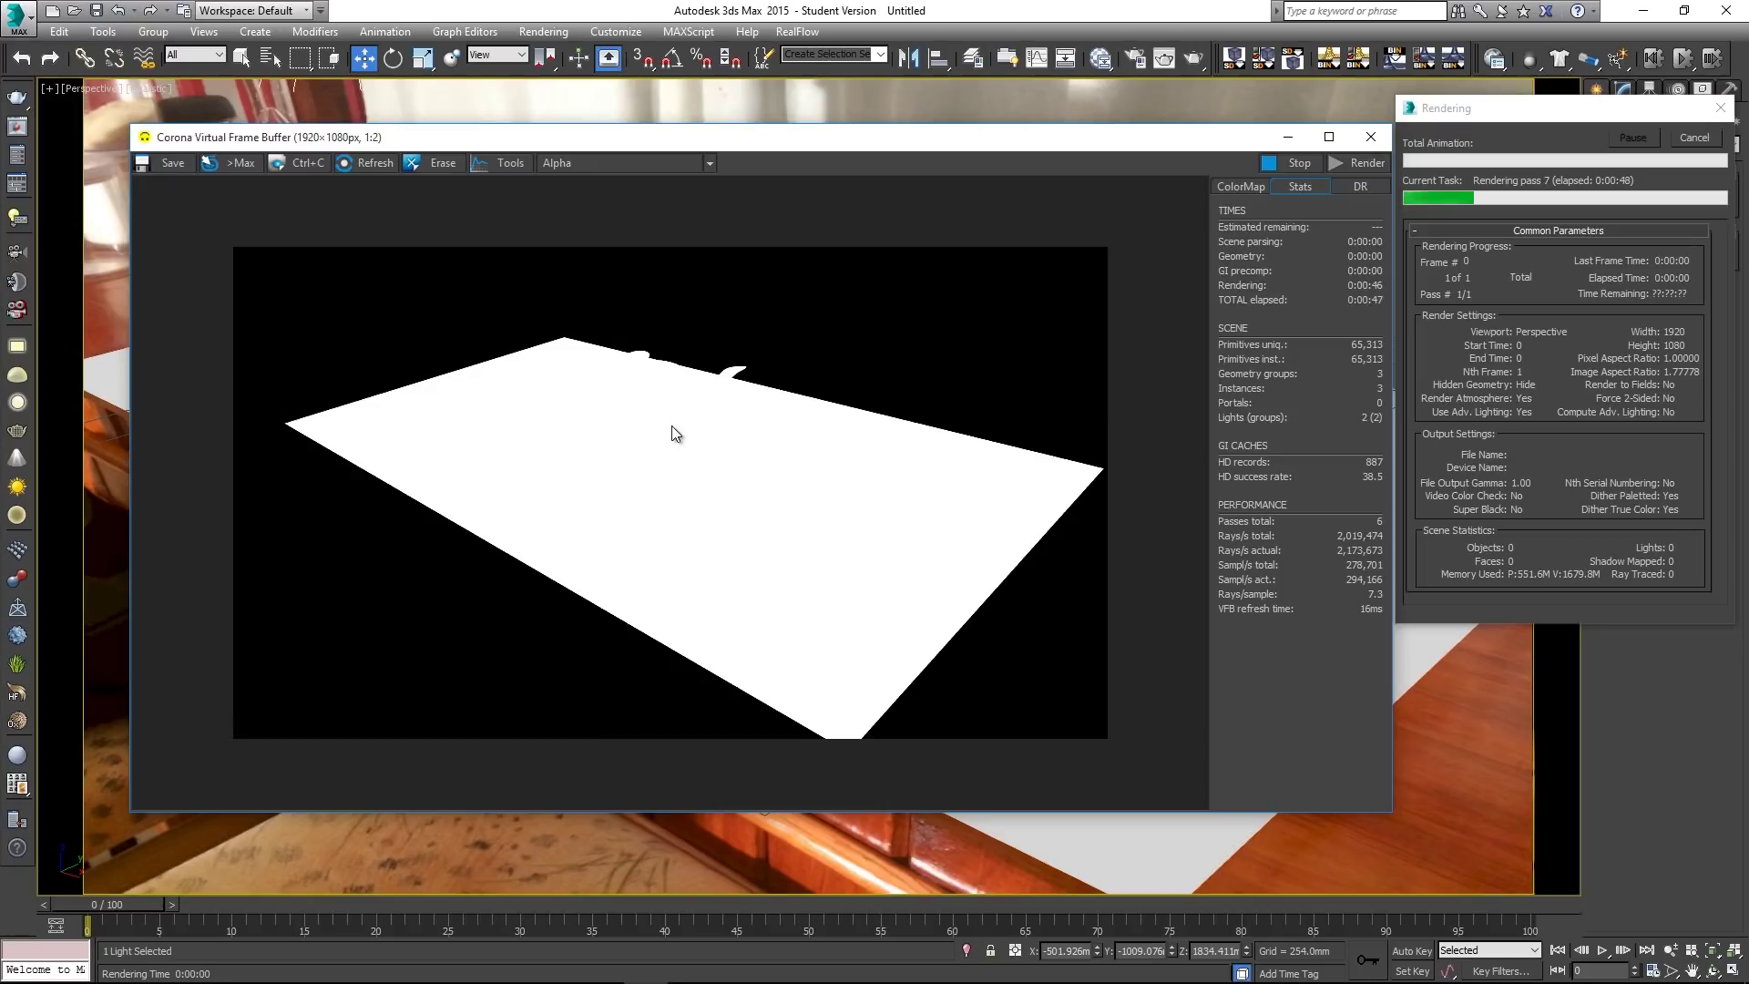
- Set the shadow catcher material's alpha mode to For compositing and close the material editor
scroll(671, 426, up, 1)
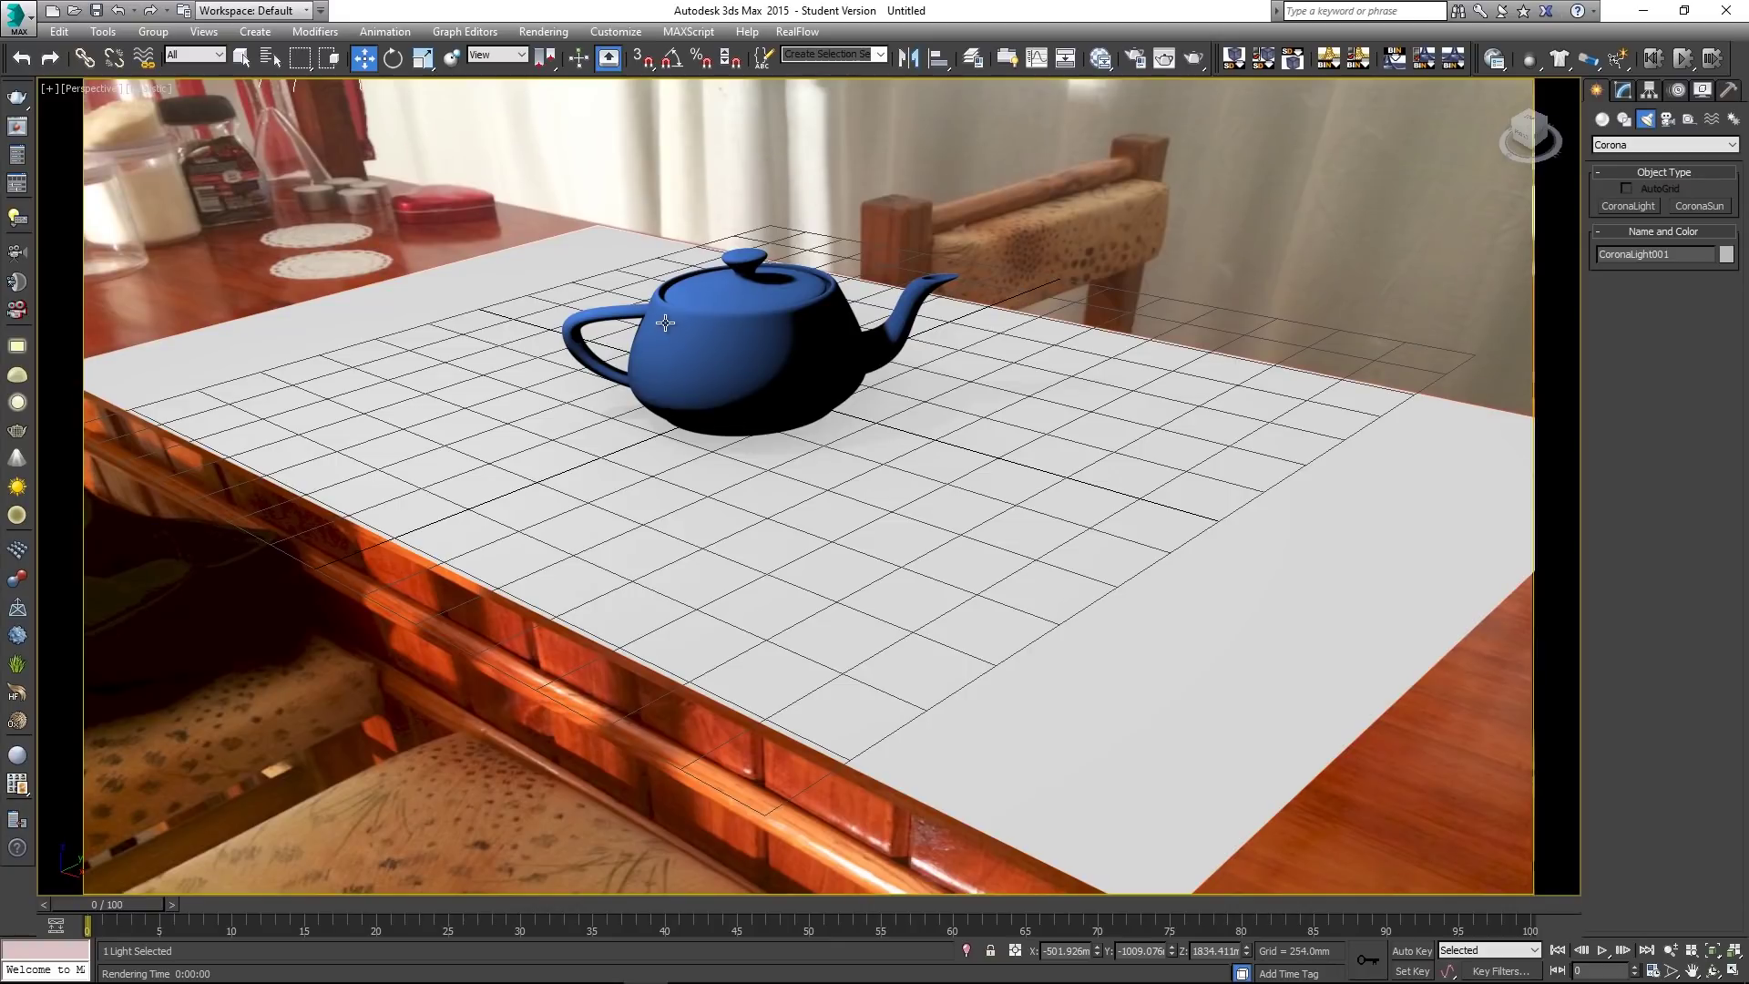
click(544, 32)
click(353, 220)
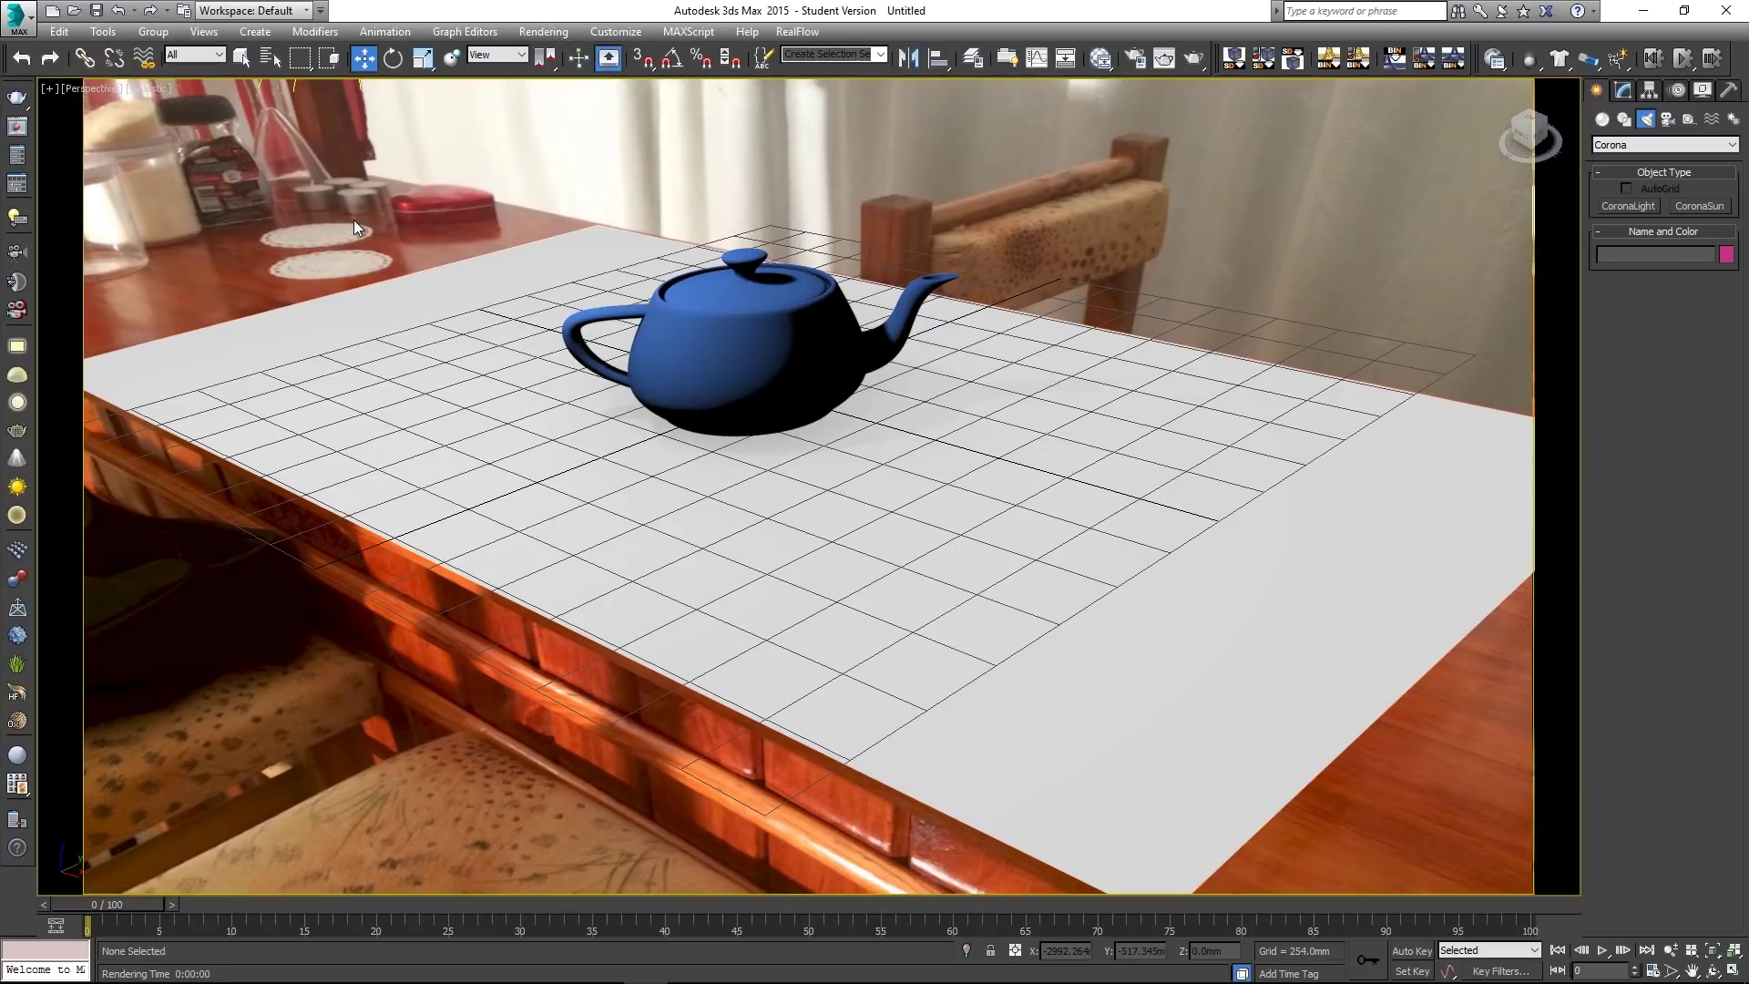
key(m)
drag(812, 256, 681, 133)
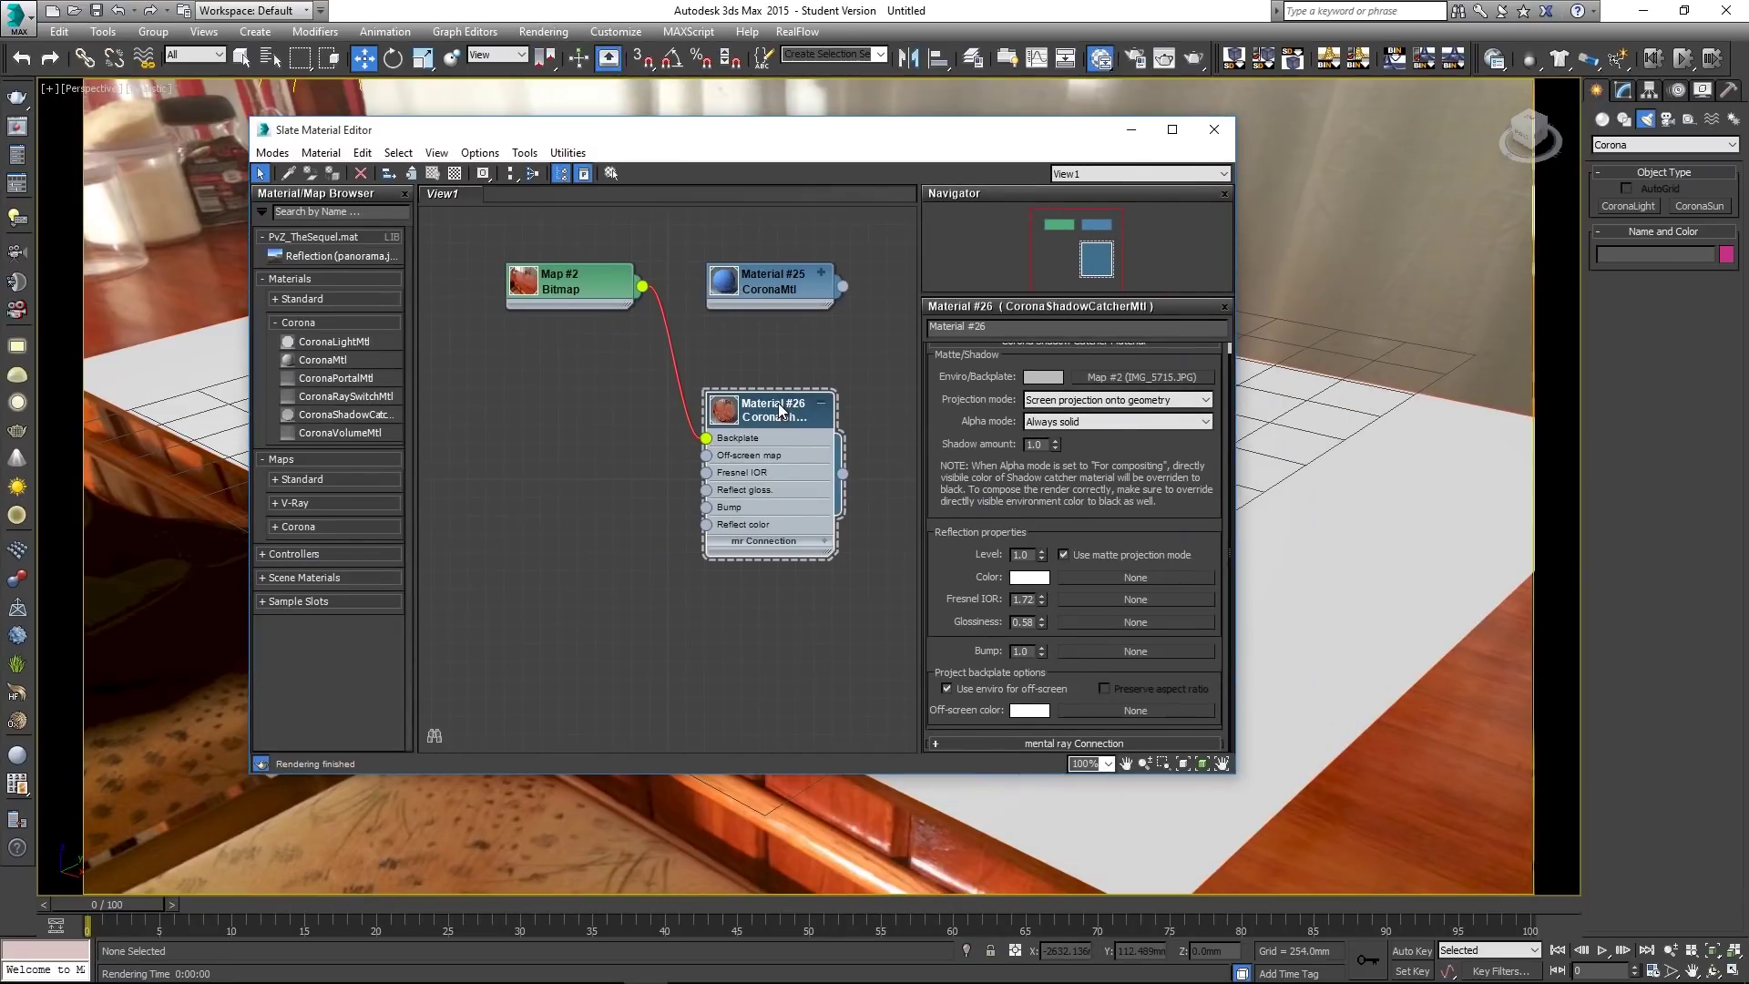
drag(744, 417, 746, 411)
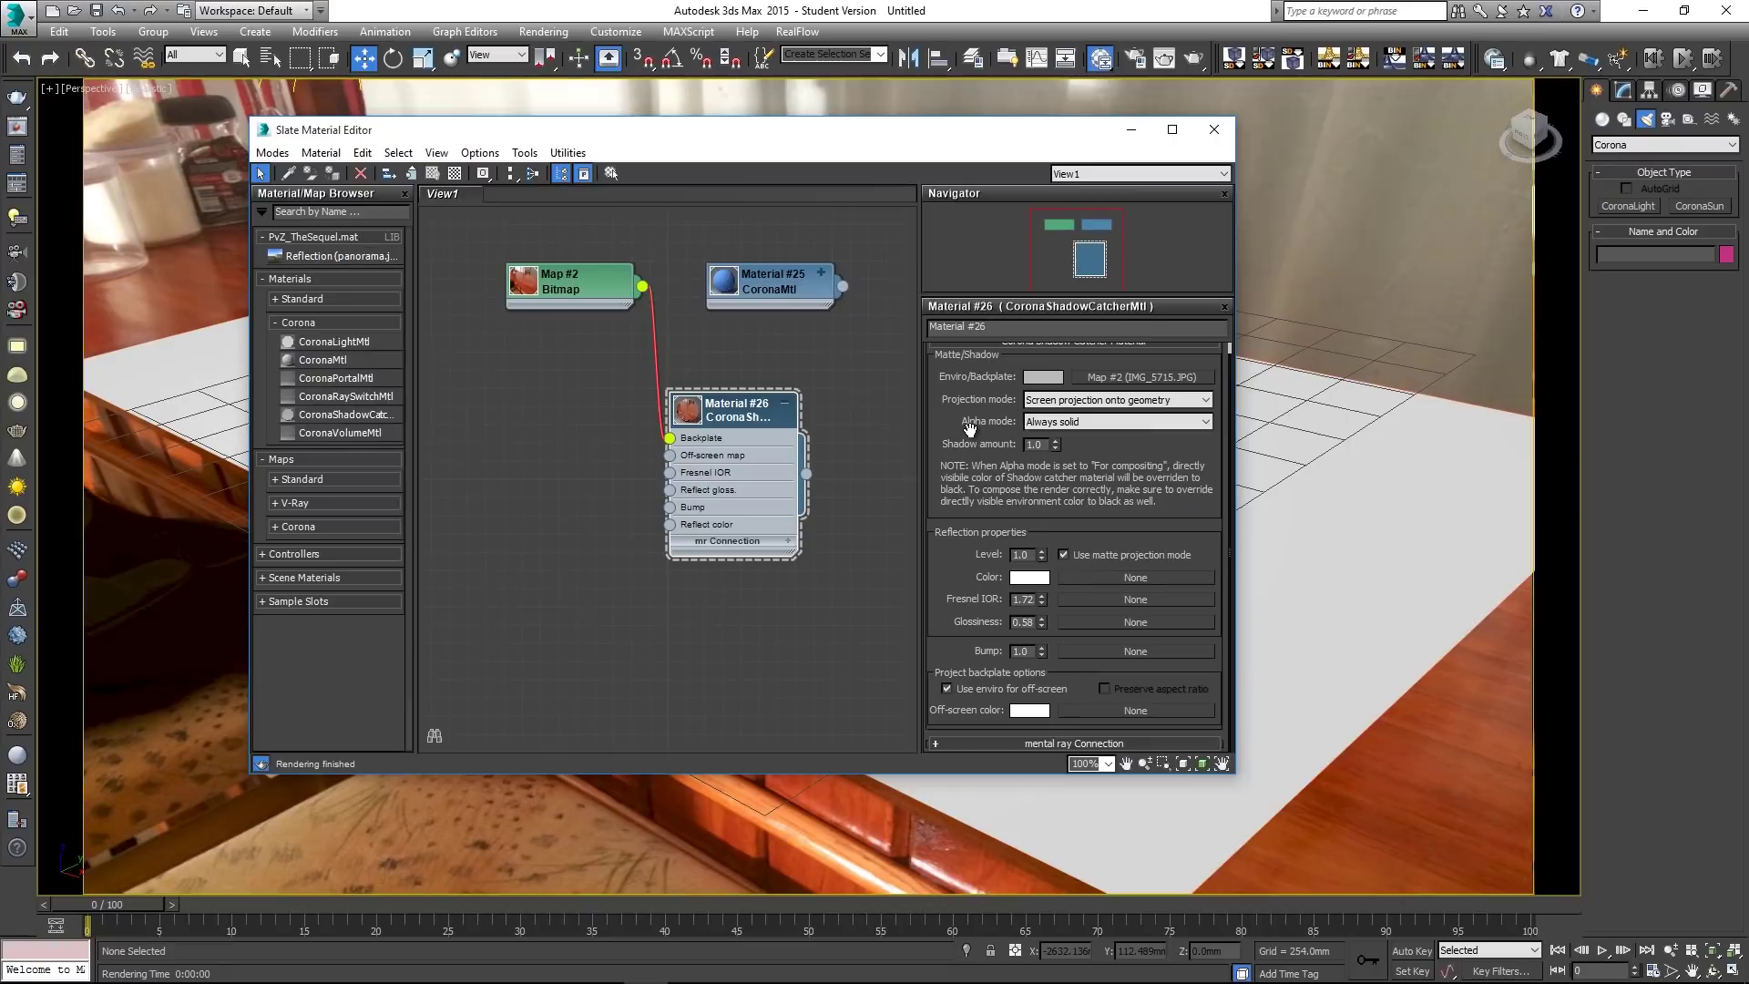
click(1090, 421)
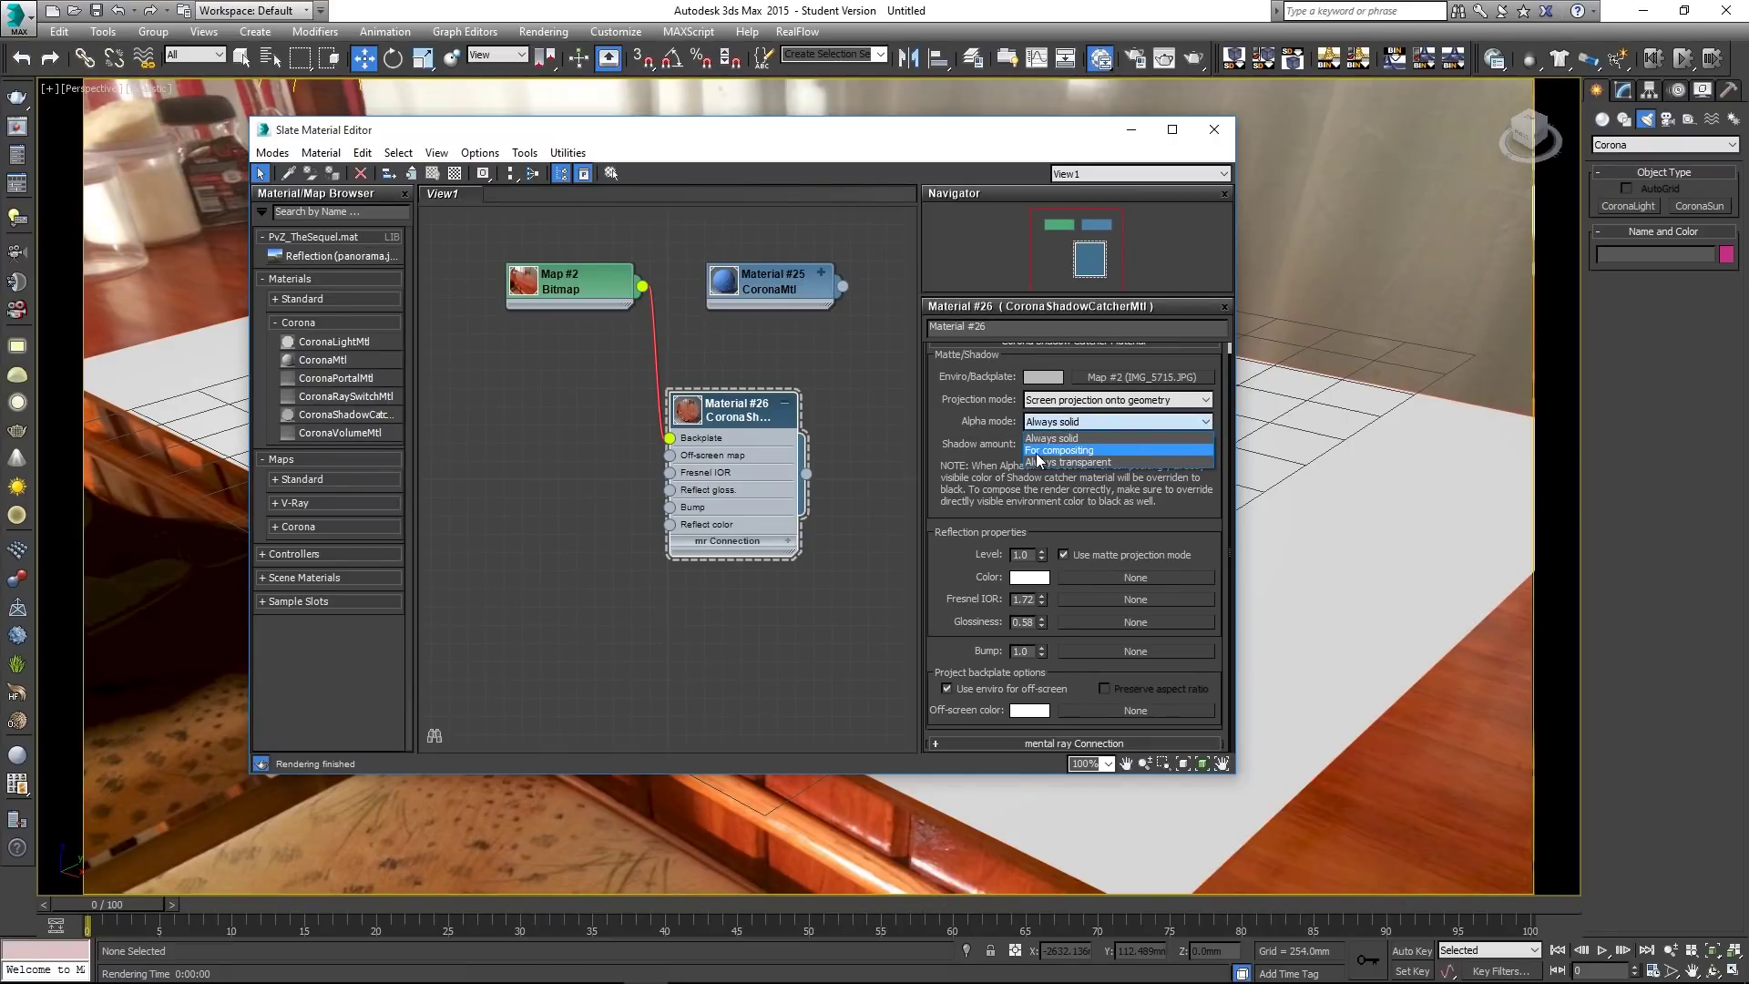
click(1088, 451)
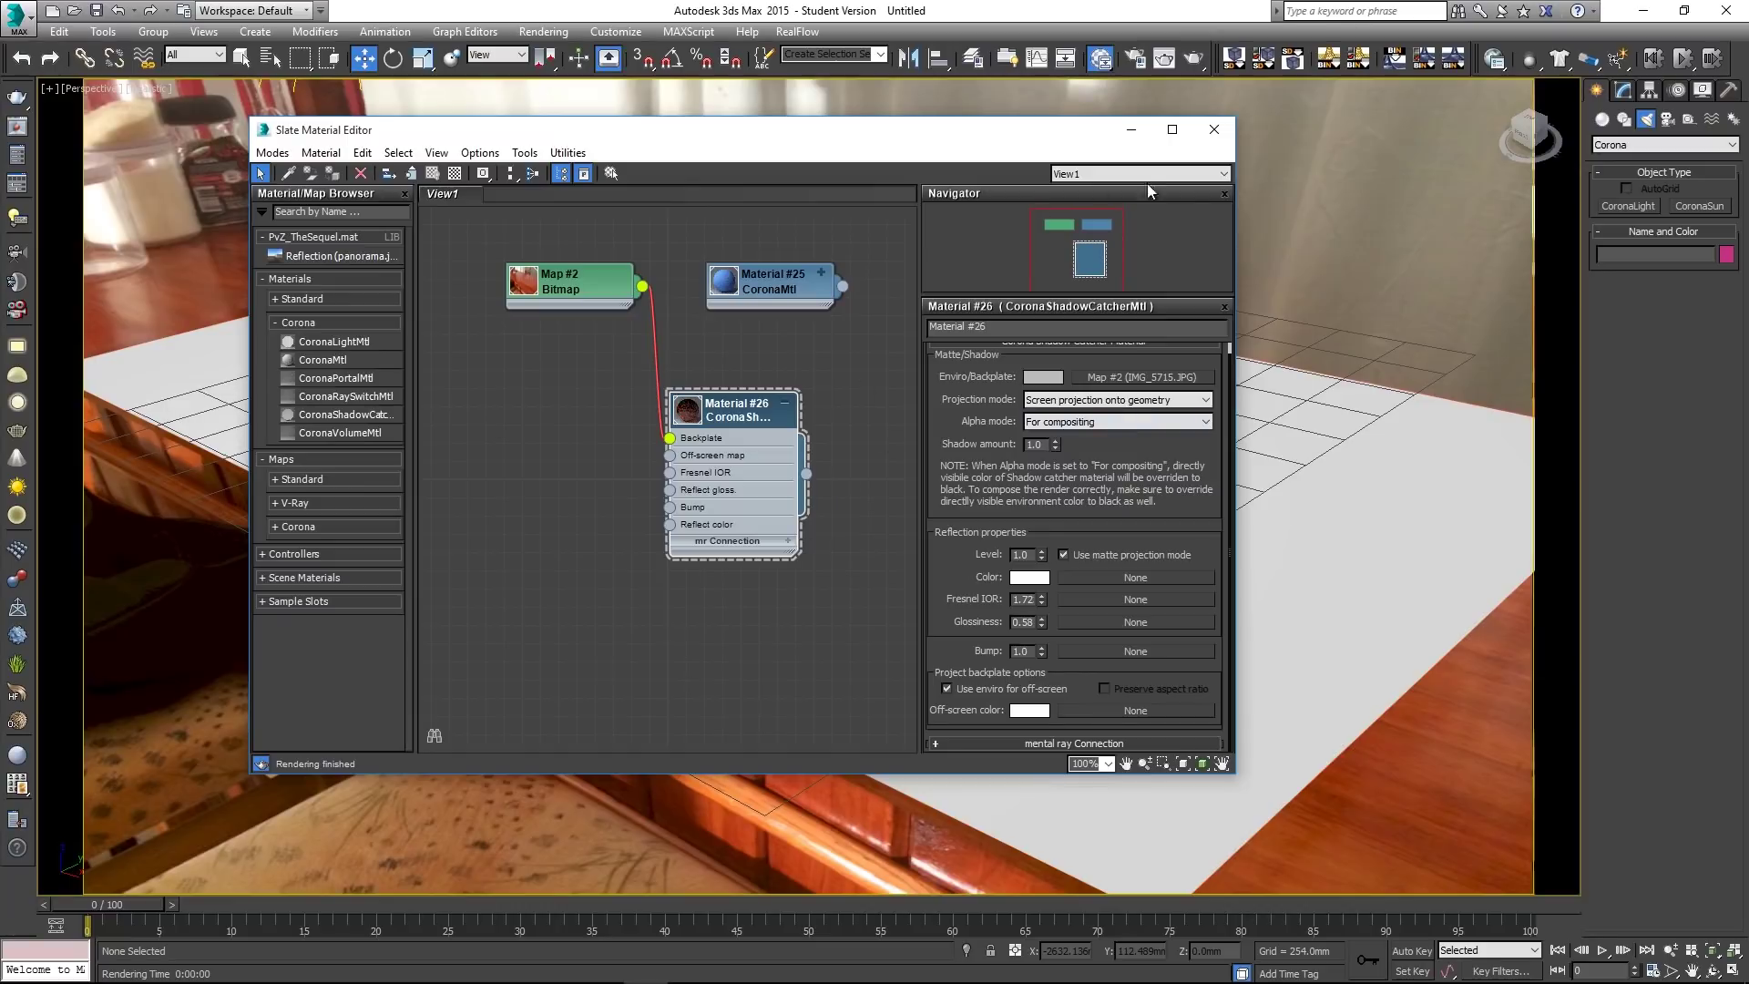
click(1213, 130)
- Render the perspective view again and display its Beauty pass across the whole frame
click(544, 32)
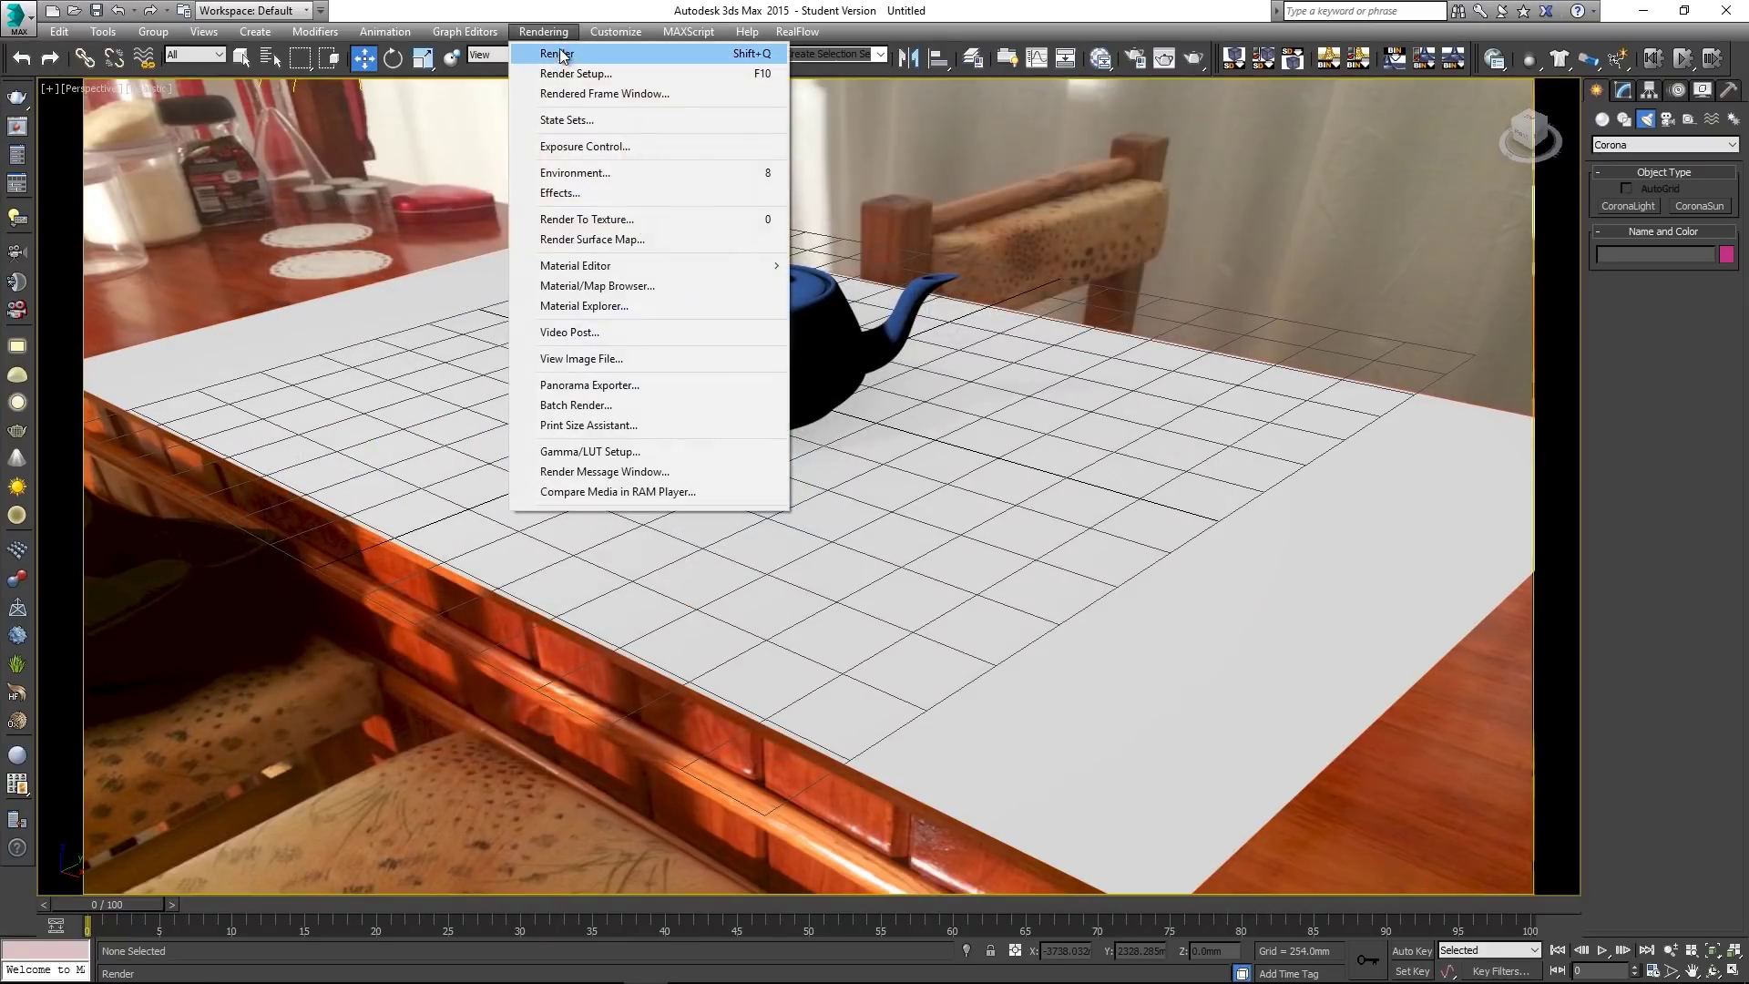
click(561, 55)
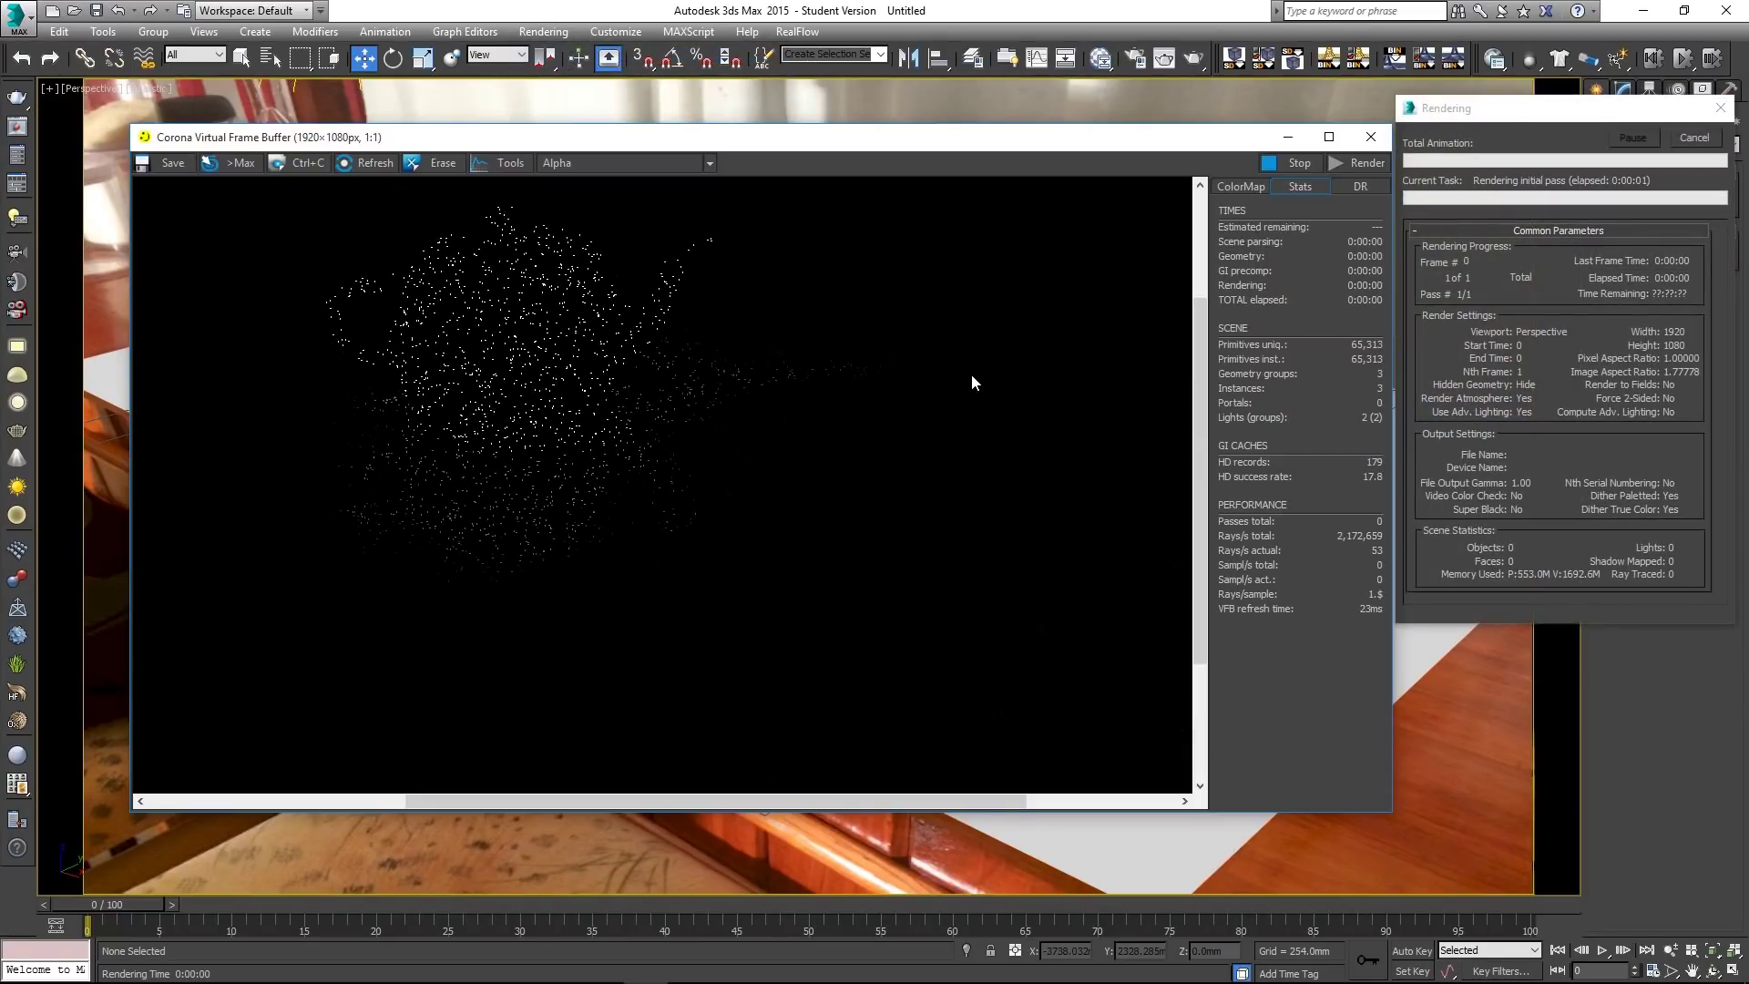
click(598, 163)
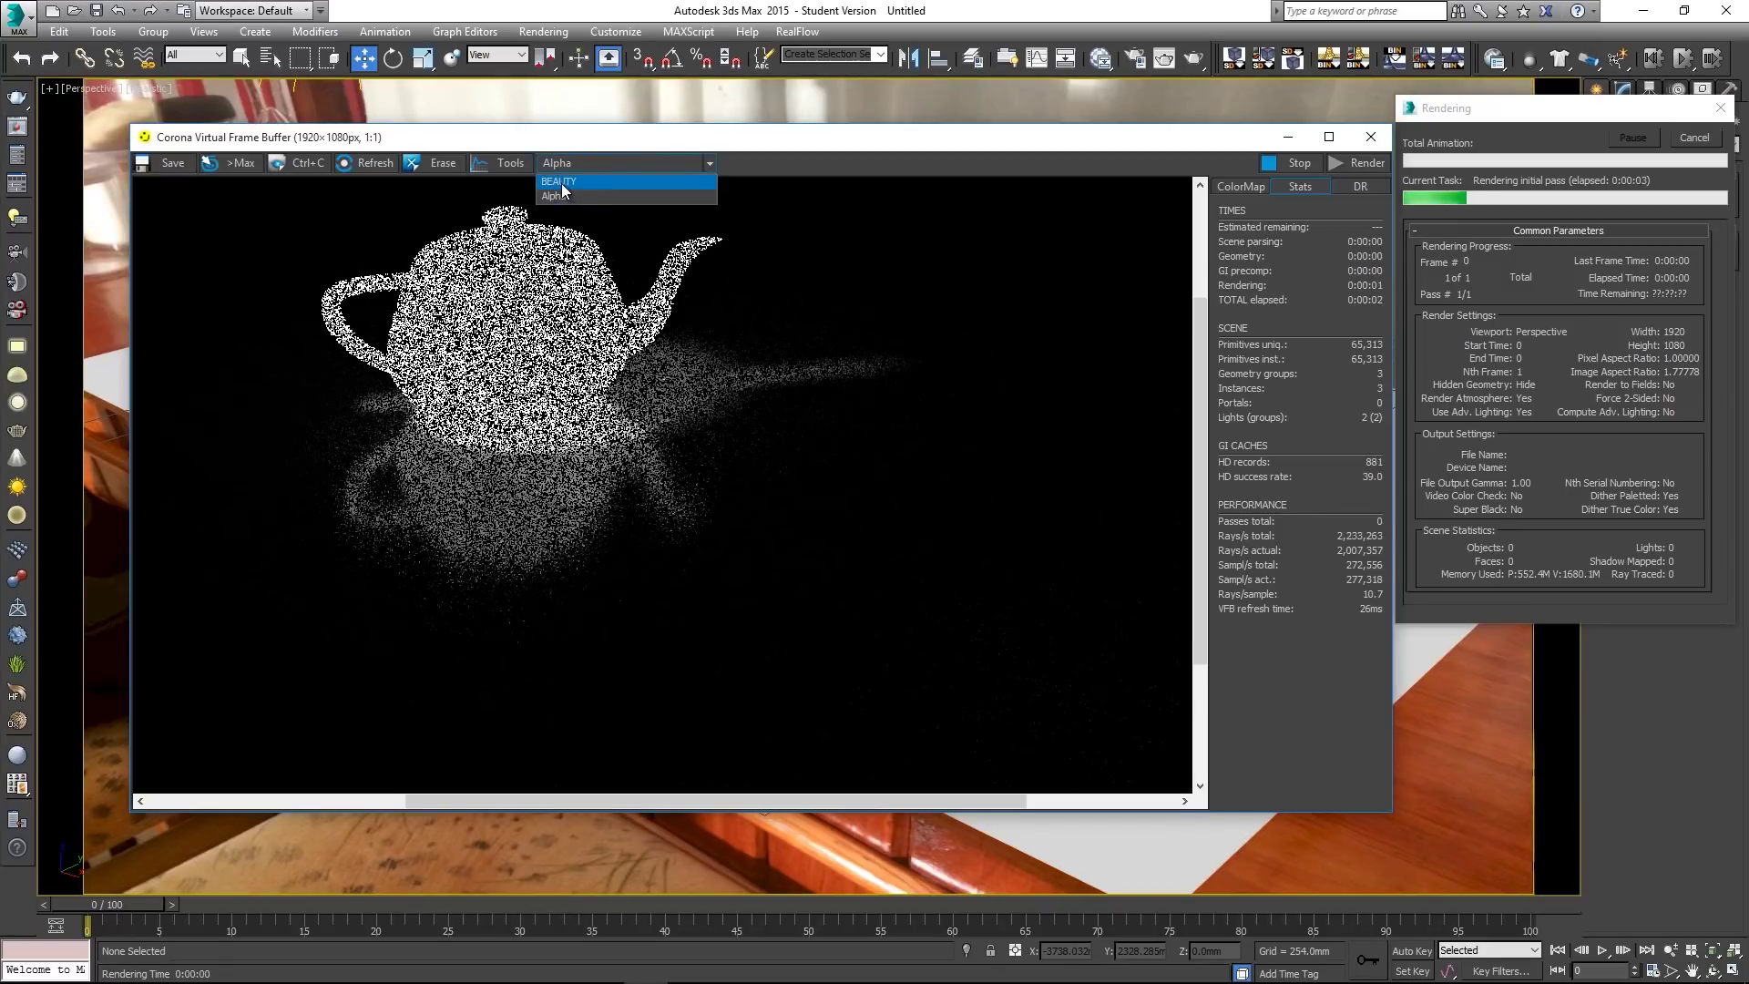
click(559, 182)
scroll(627, 453, down, 1)
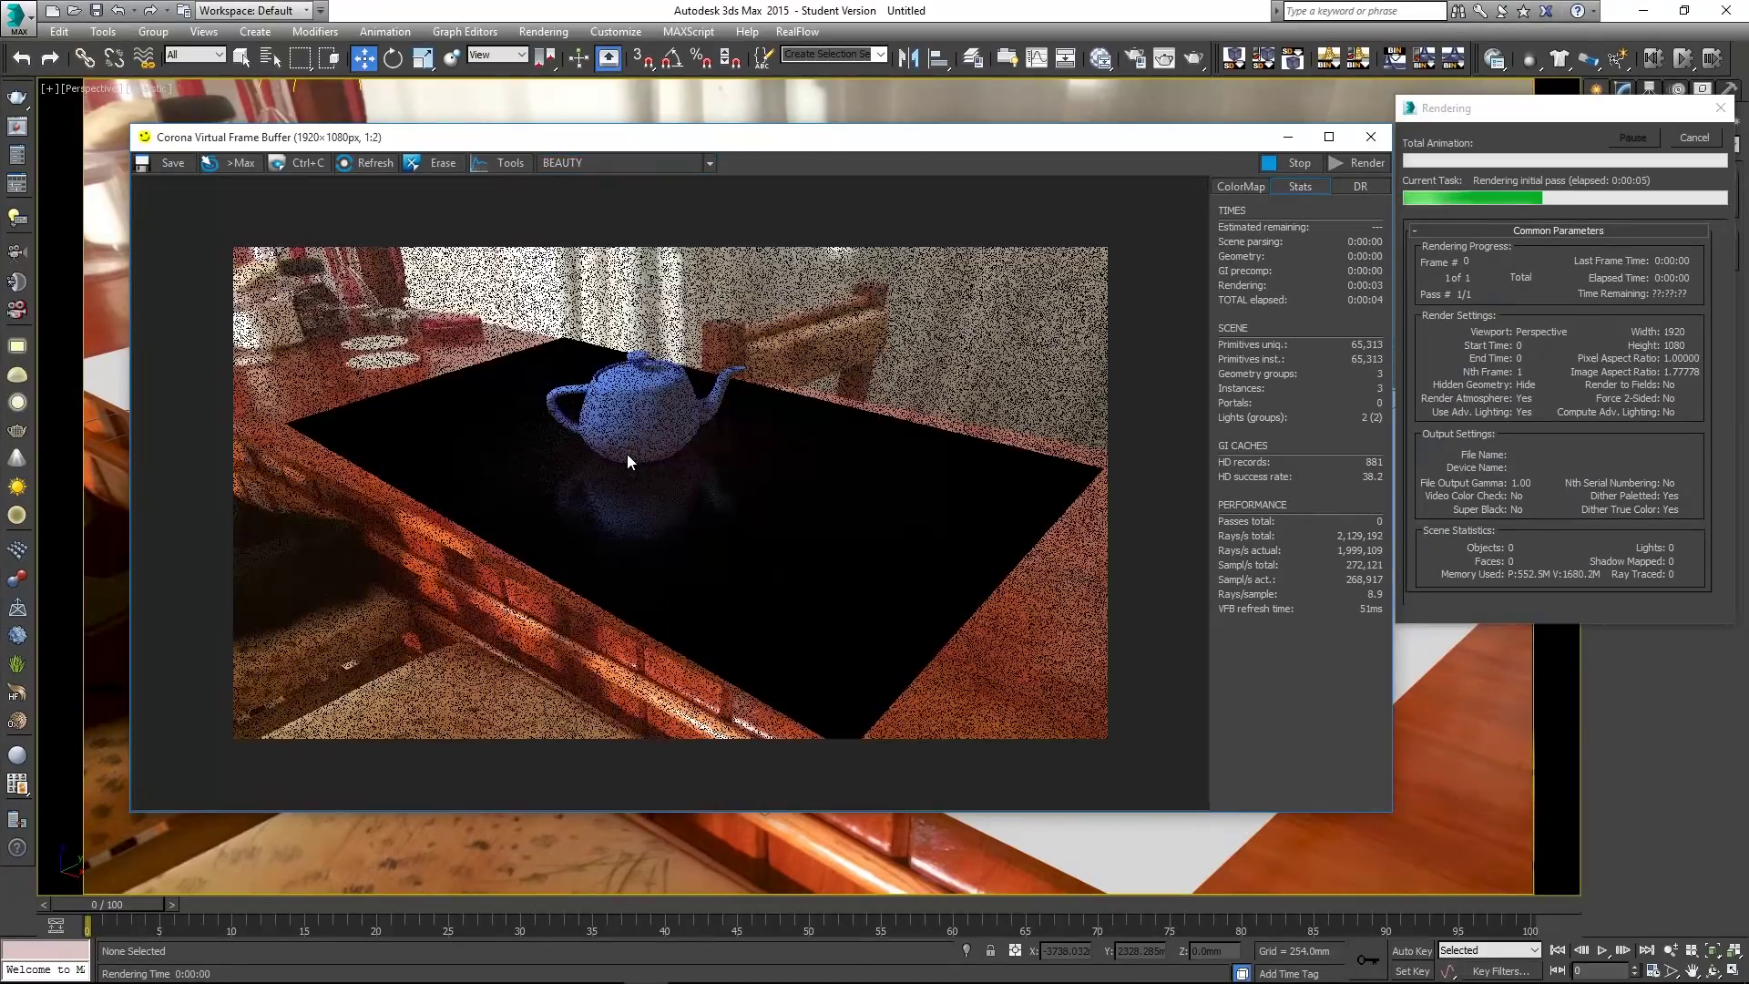
- Check the render's Alpha channel around the teapot, and return to the Beauty pass for a close look at the reflection
click(586, 162)
click(566, 194)
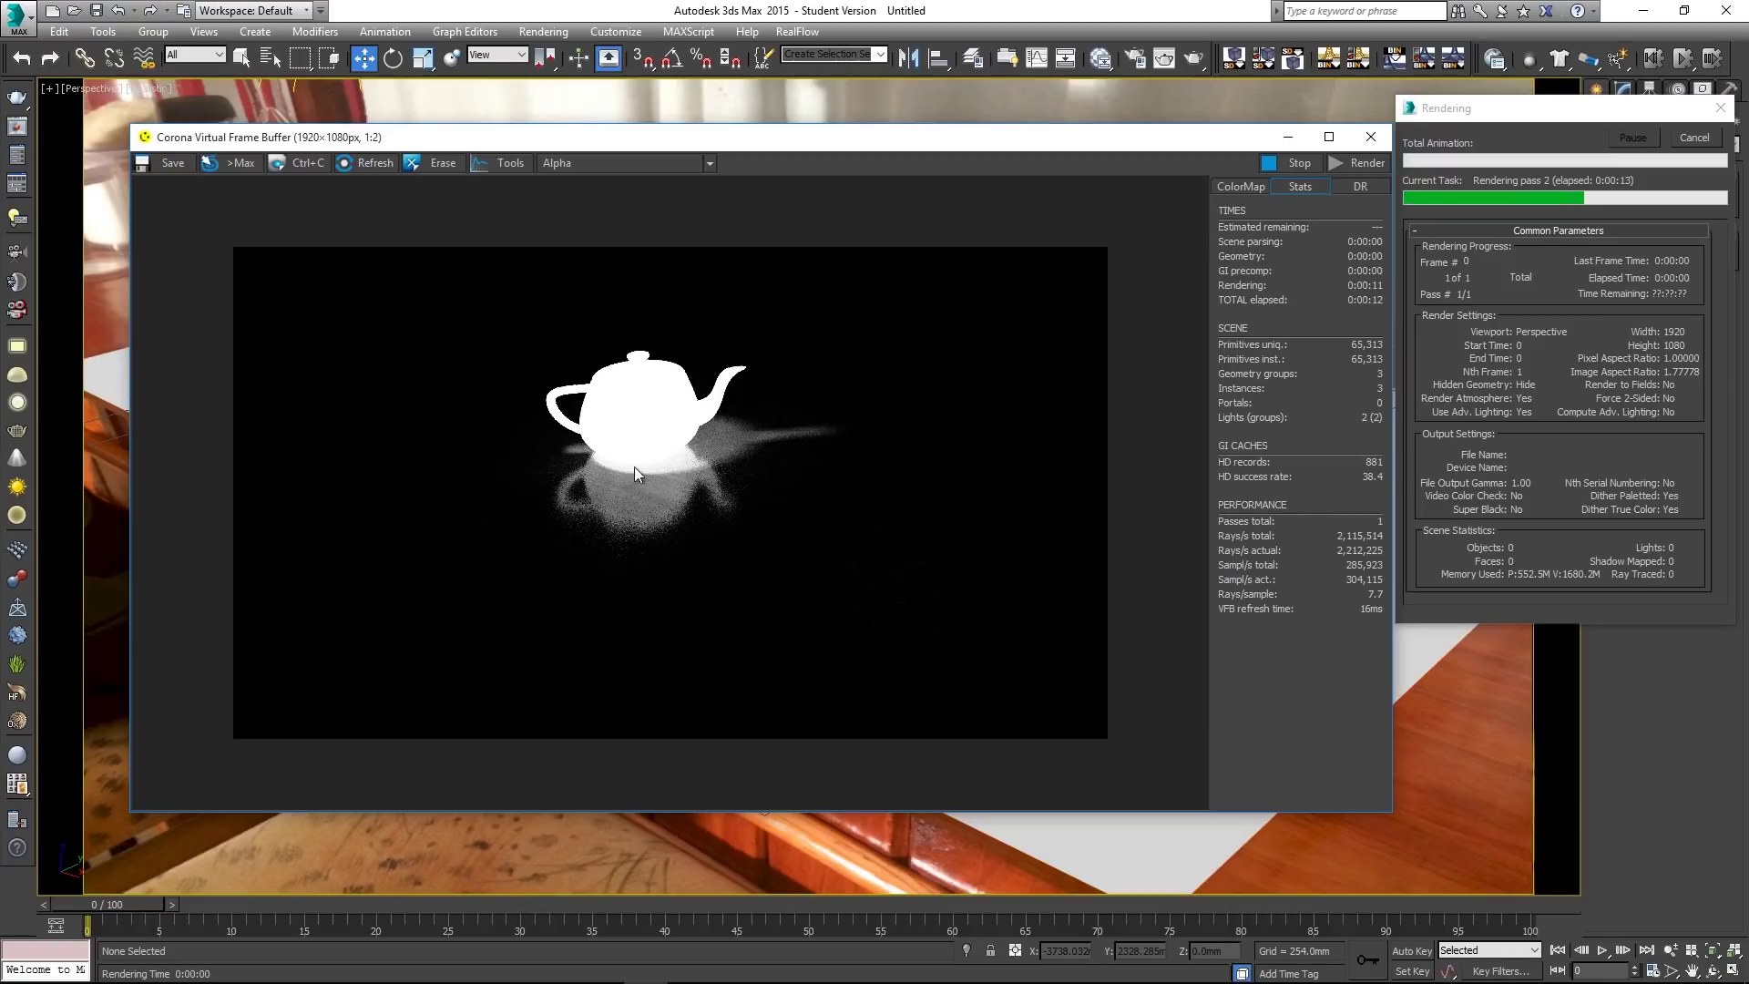
click(592, 164)
click(583, 182)
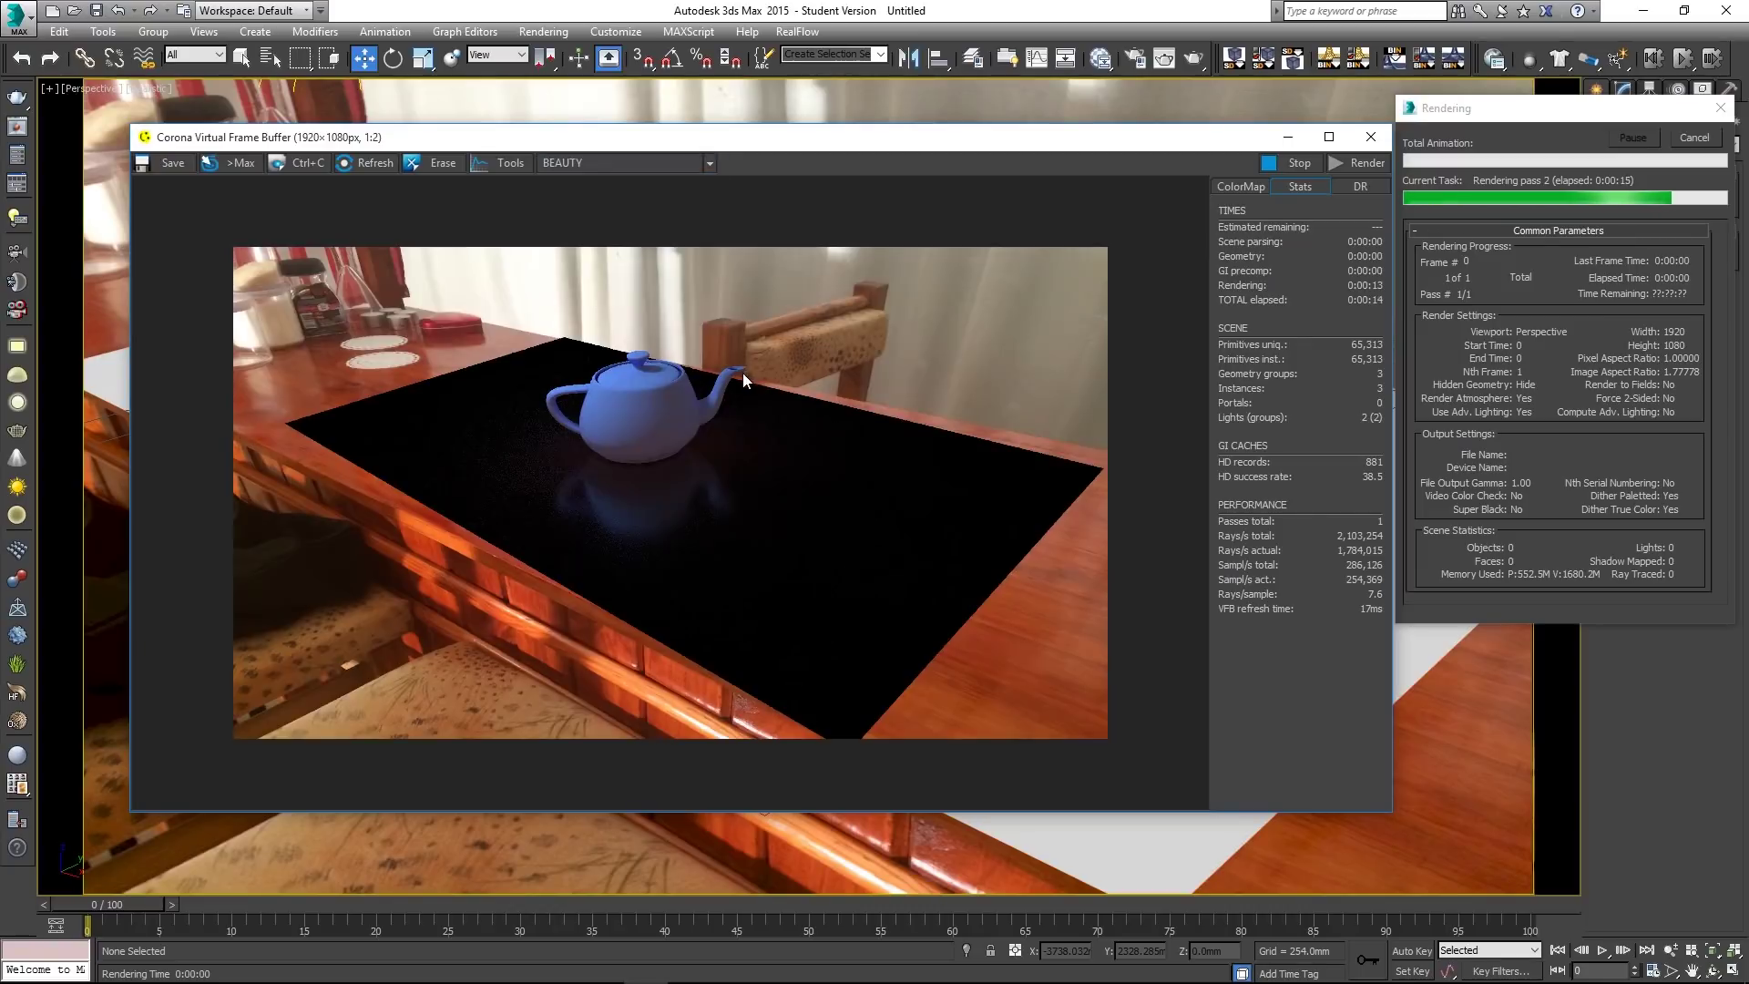
scroll(739, 461, up, 1)
drag(740, 460, 832, 538)
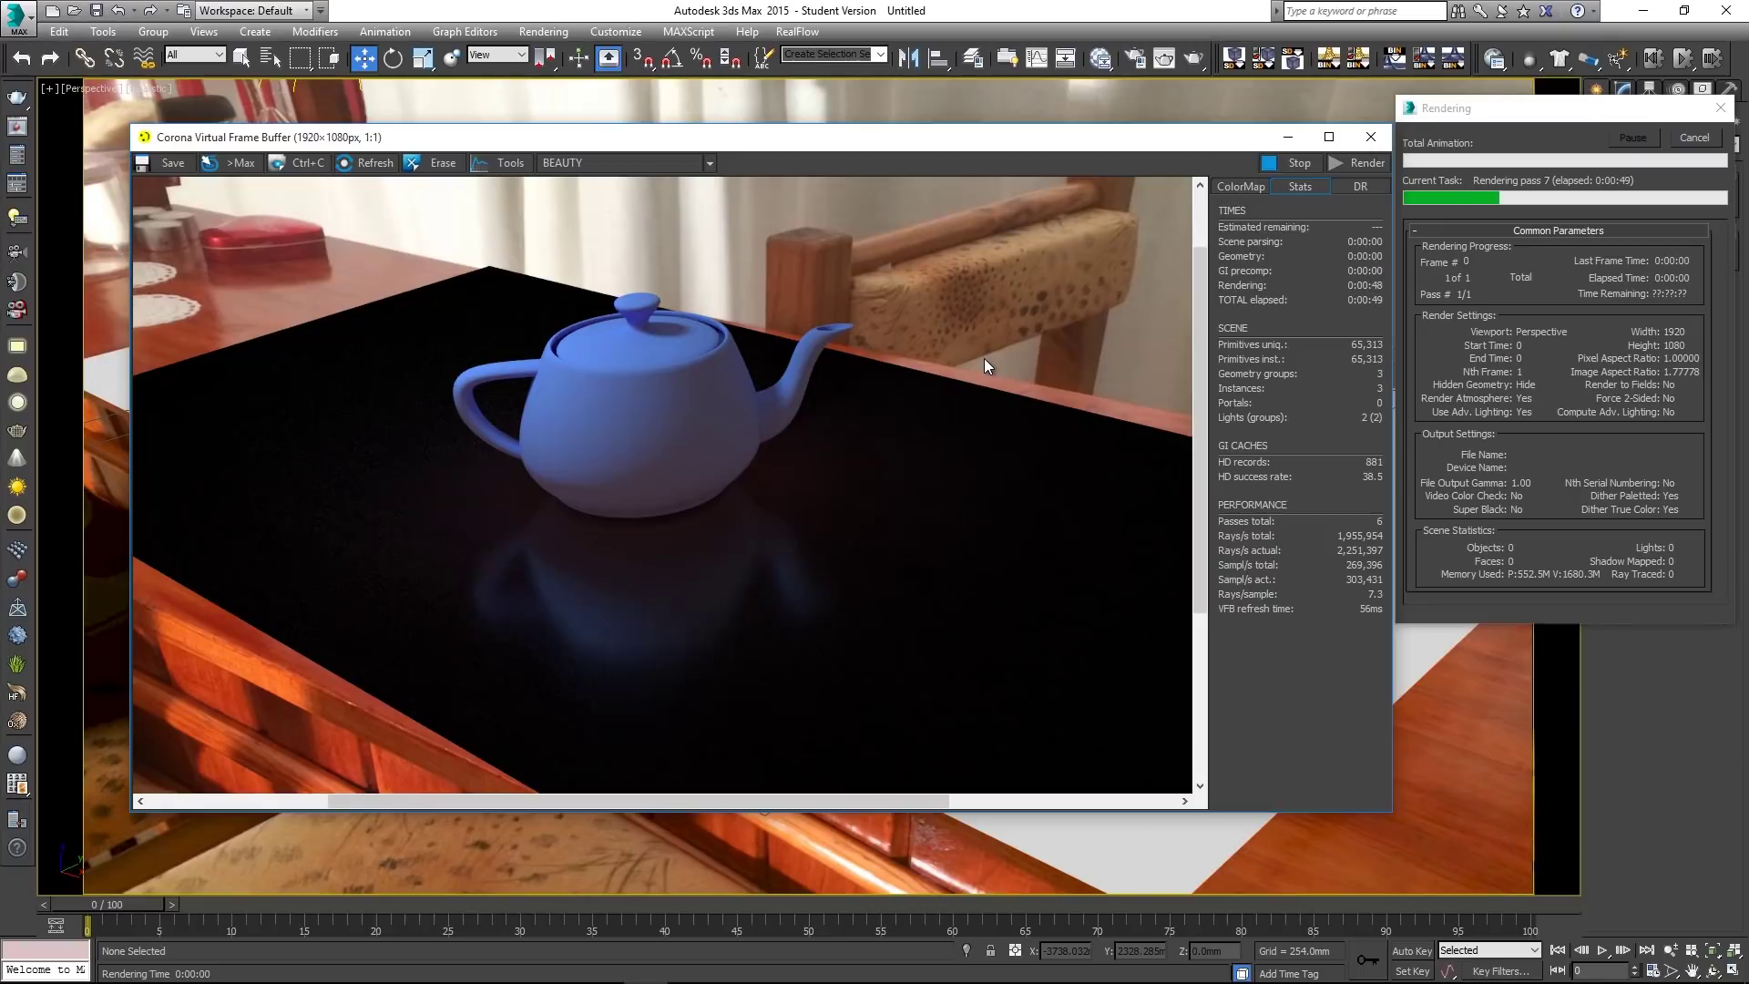
- Stop the render and save the image as a PNG named Render, using RGB 48 bit with an alpha channel
click(1289, 163)
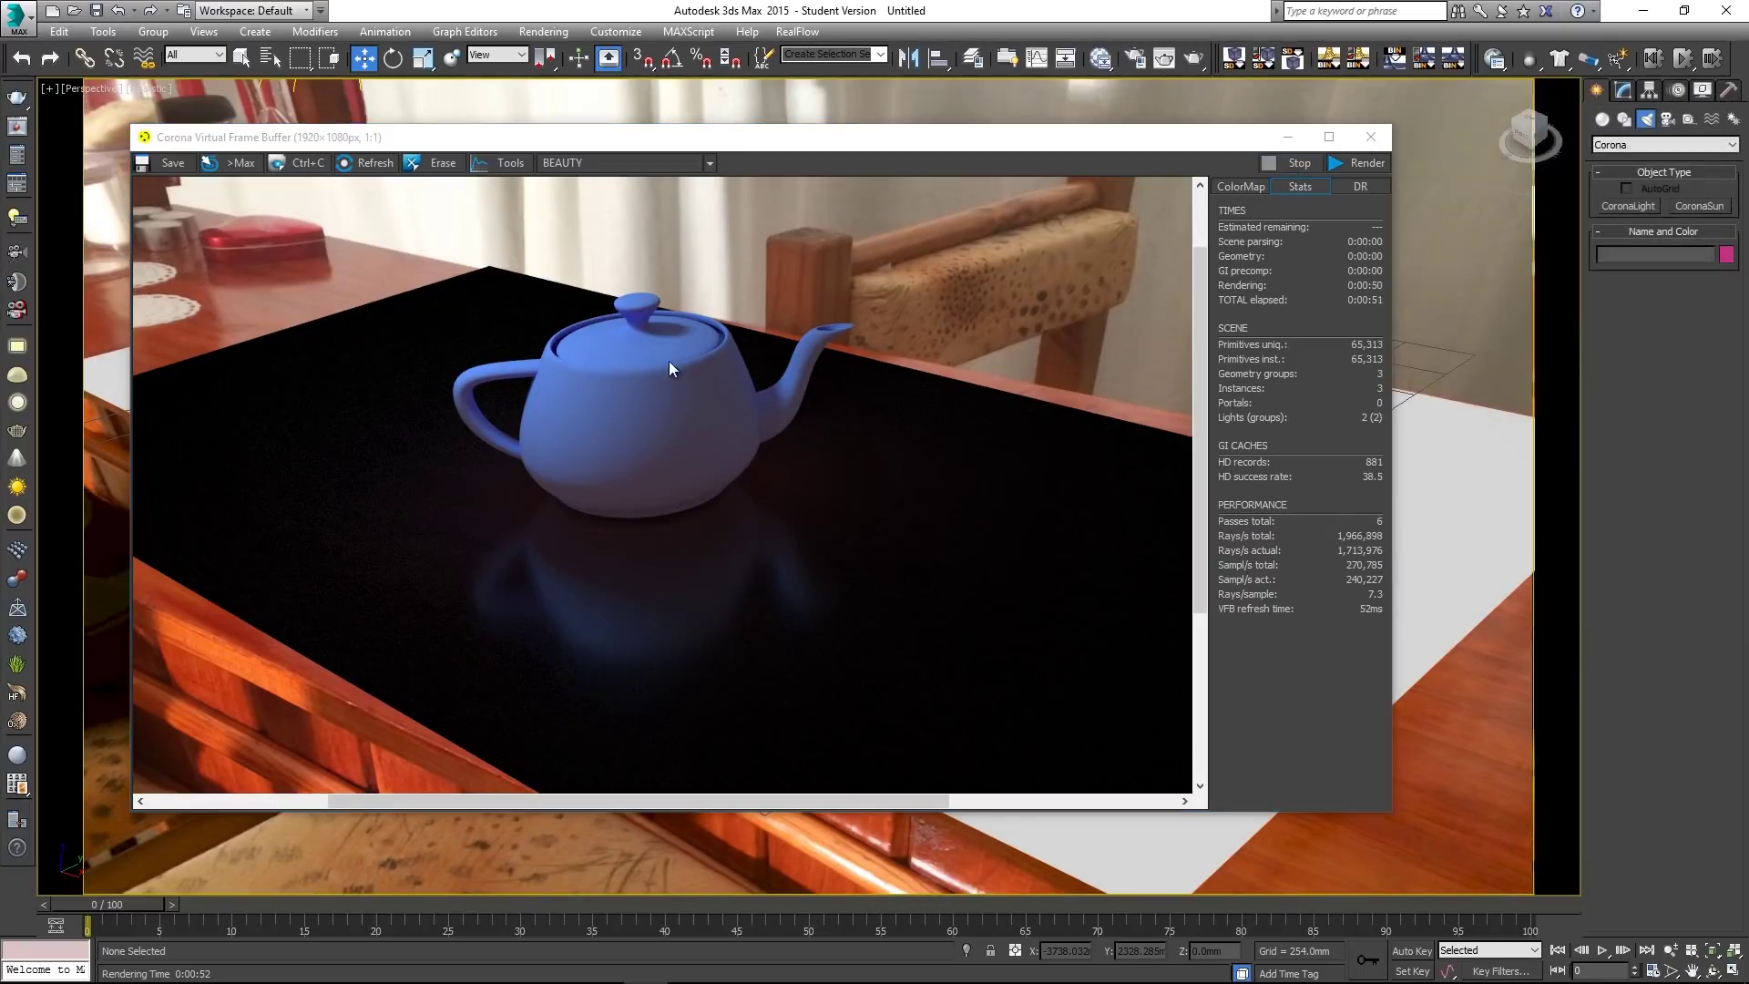
click(162, 162)
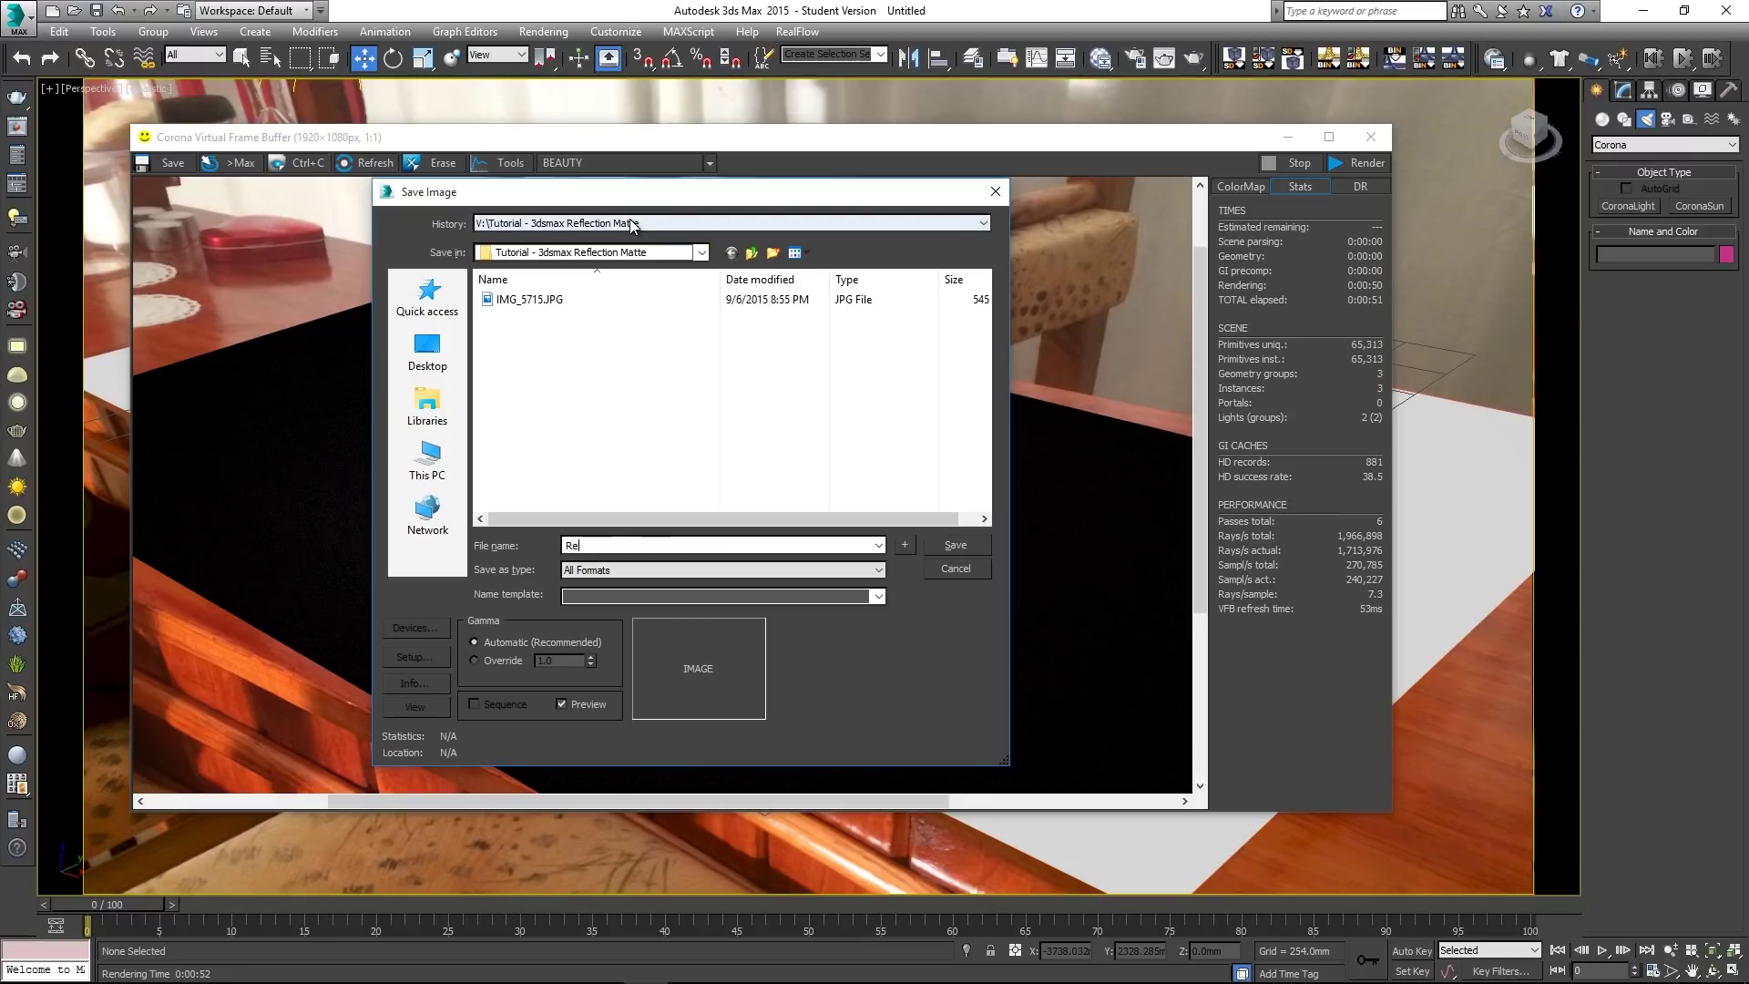
click(640, 570)
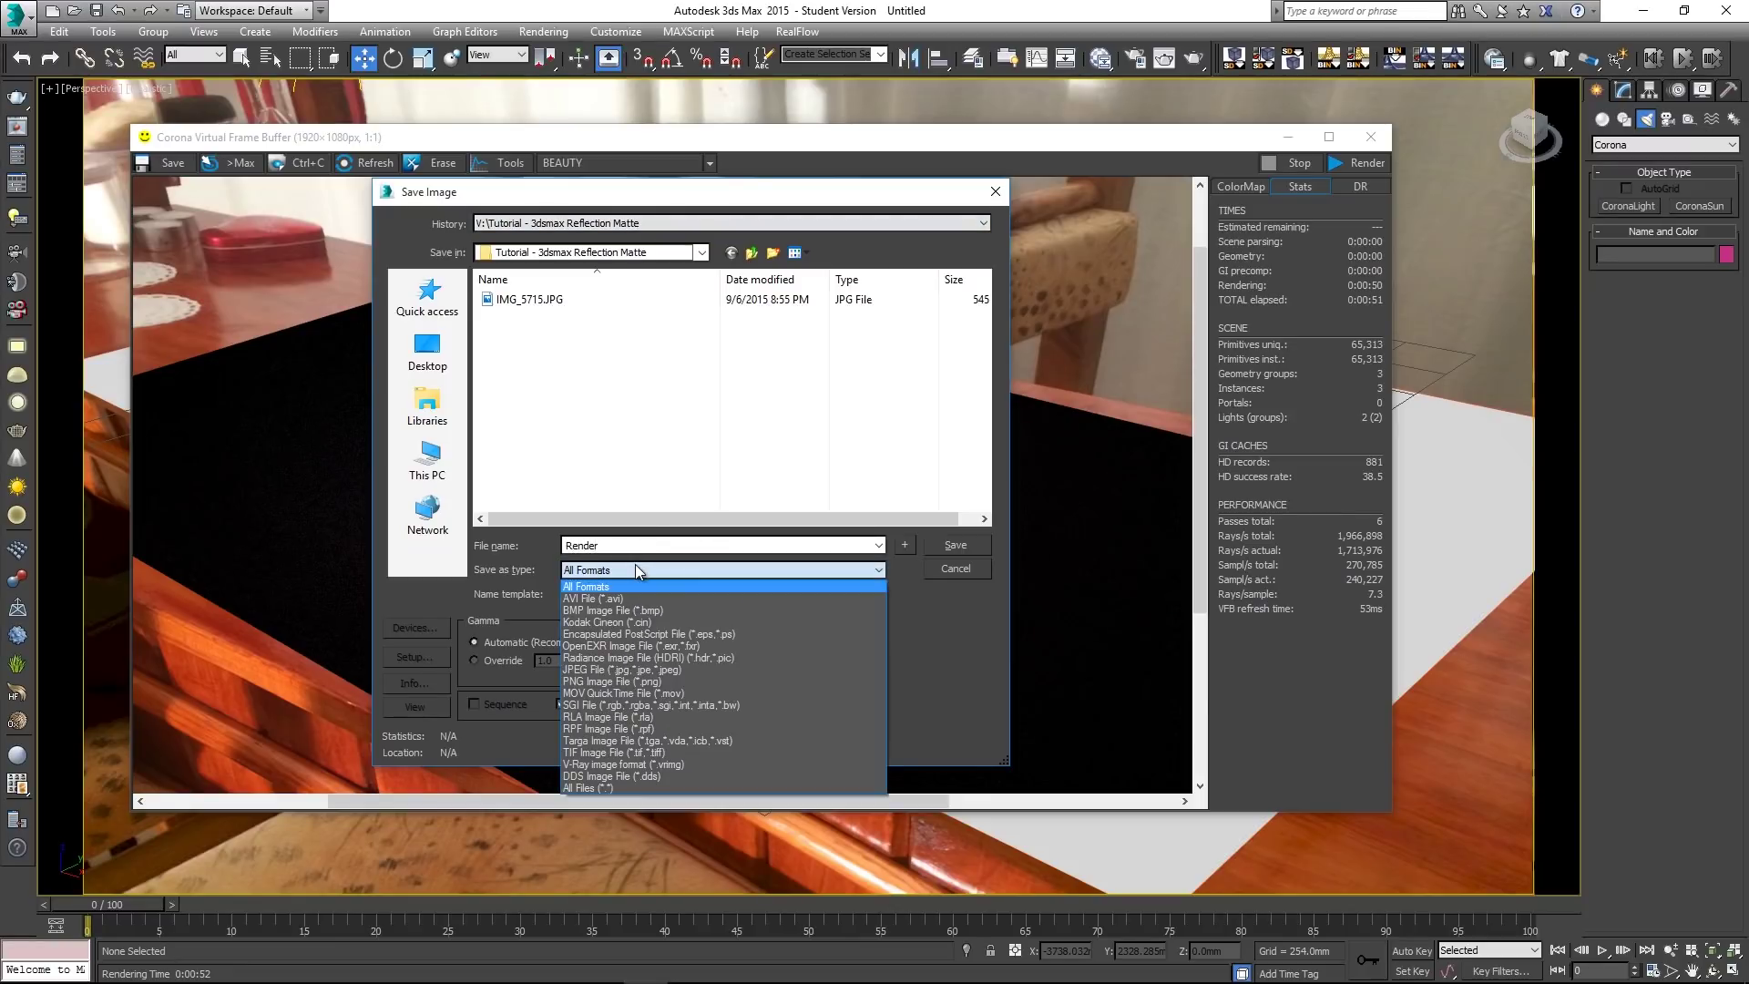
click(596, 680)
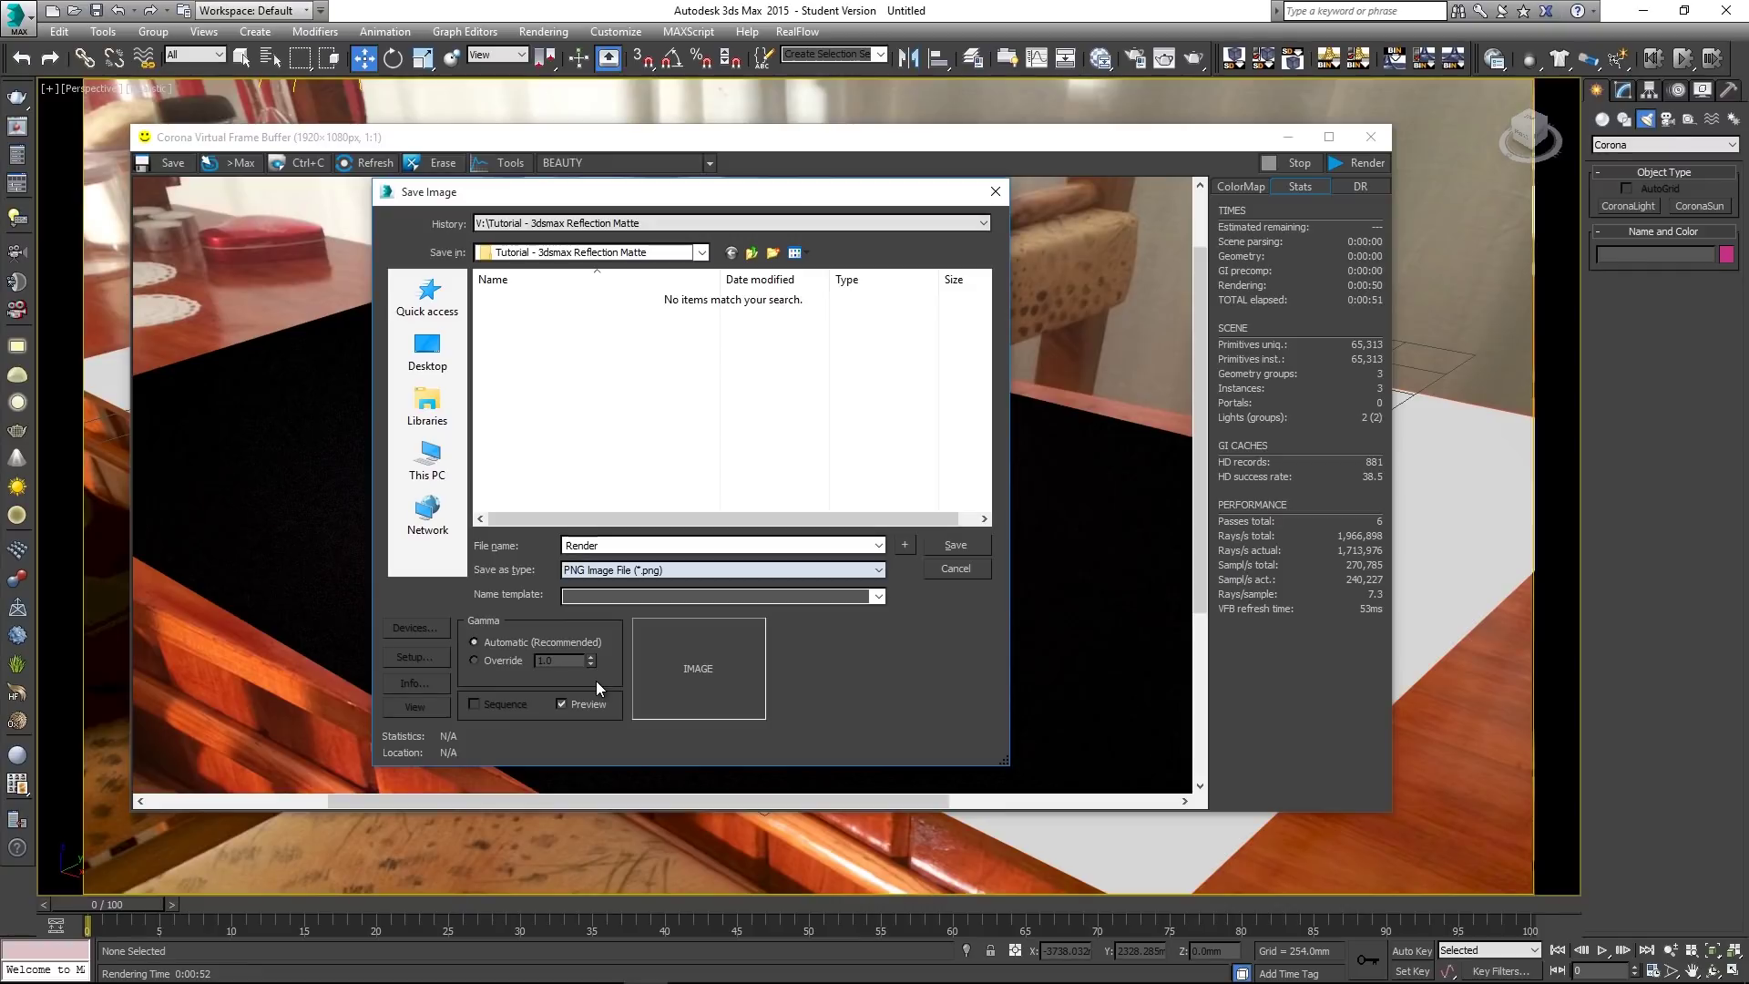
click(424, 655)
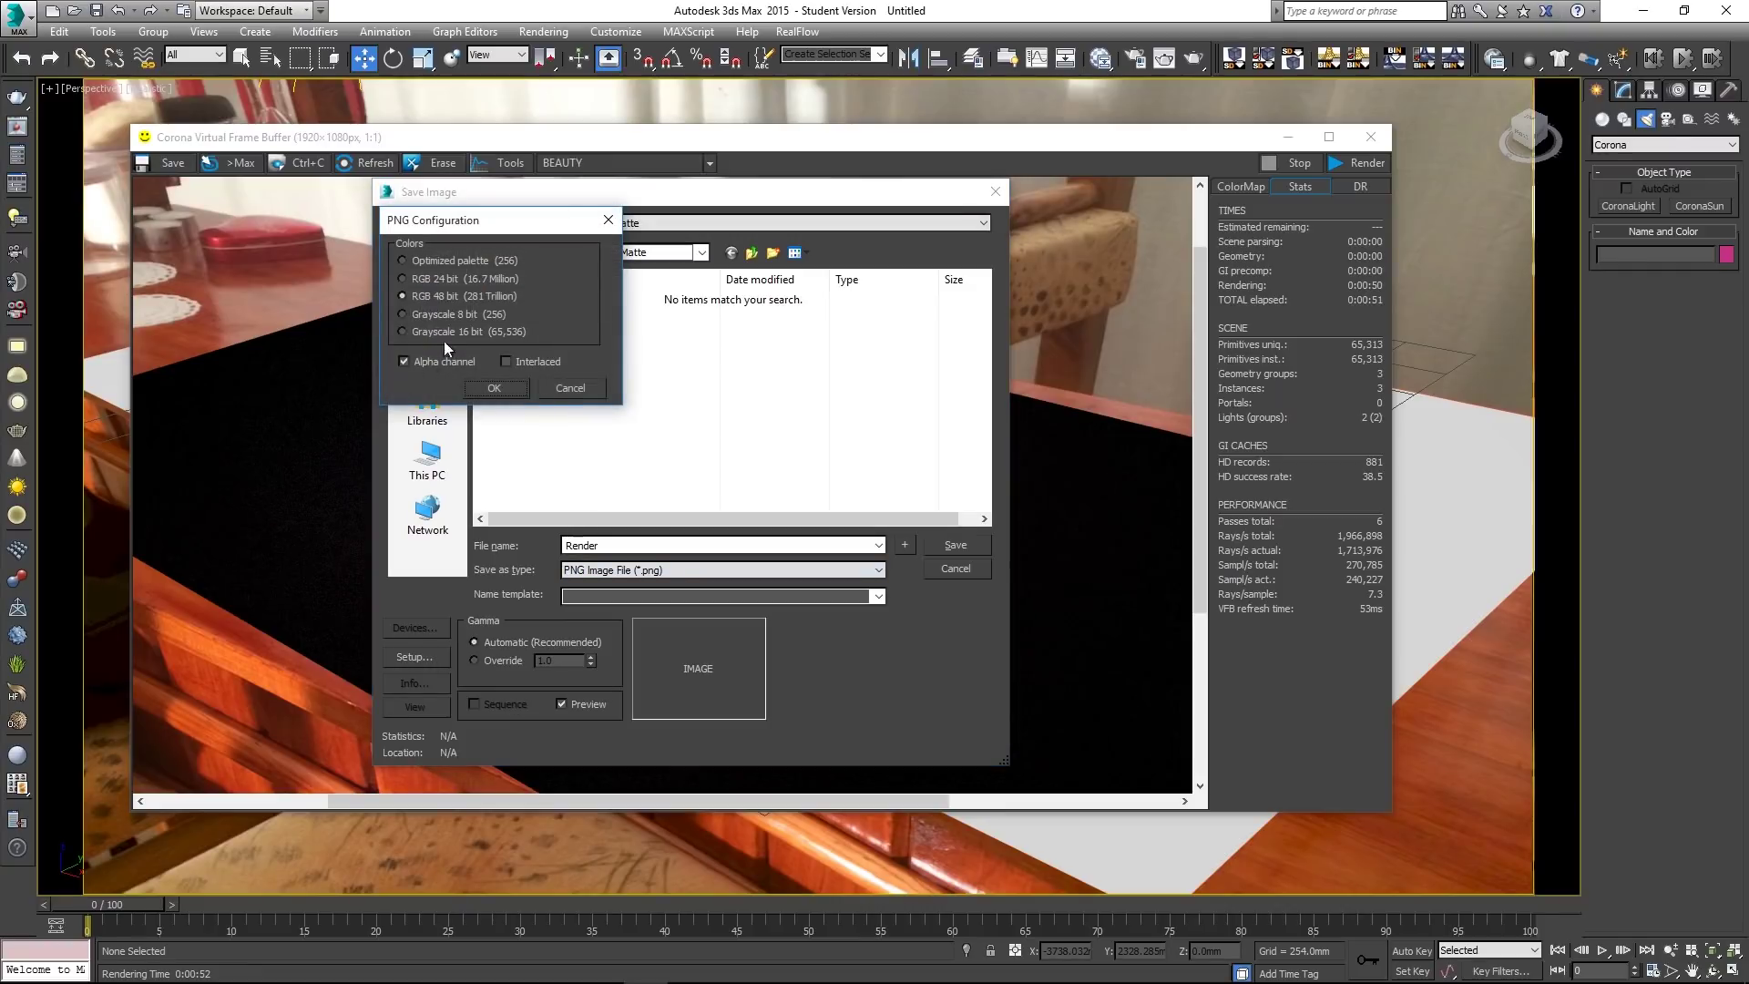
click(494, 388)
click(955, 545)
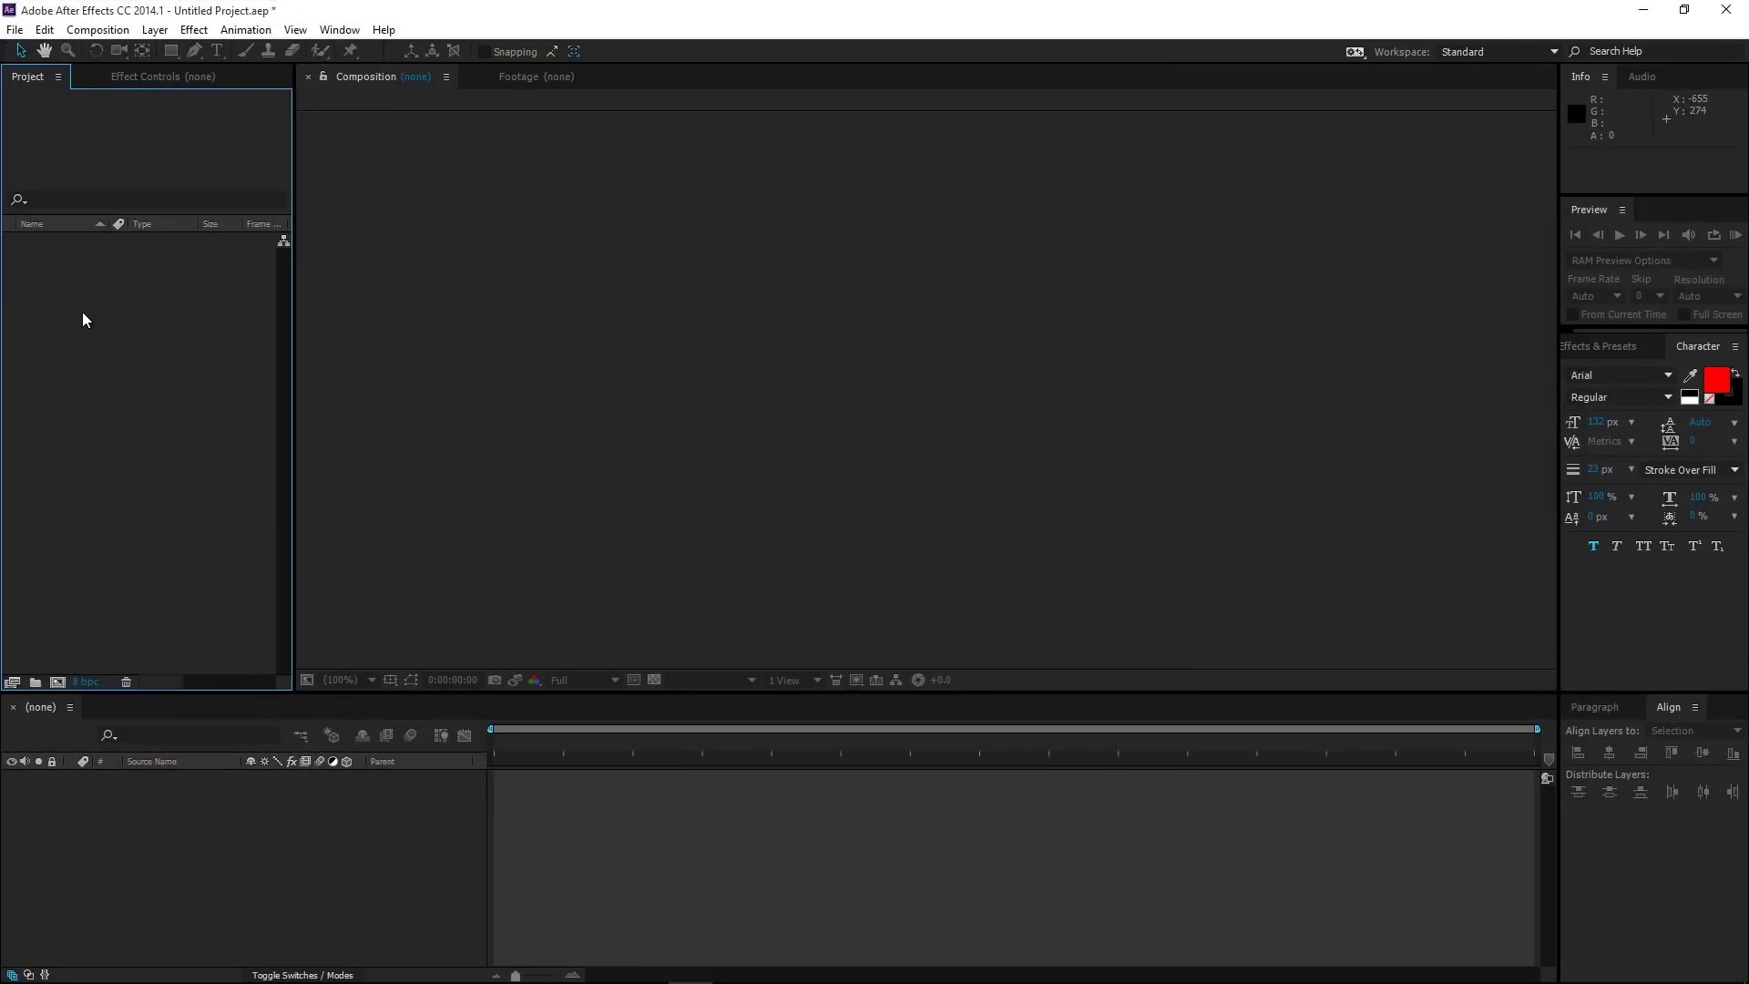
- Switch to After Effects and import IMG_5715.JPG and Render.png into the project as footage
double_click(83, 319)
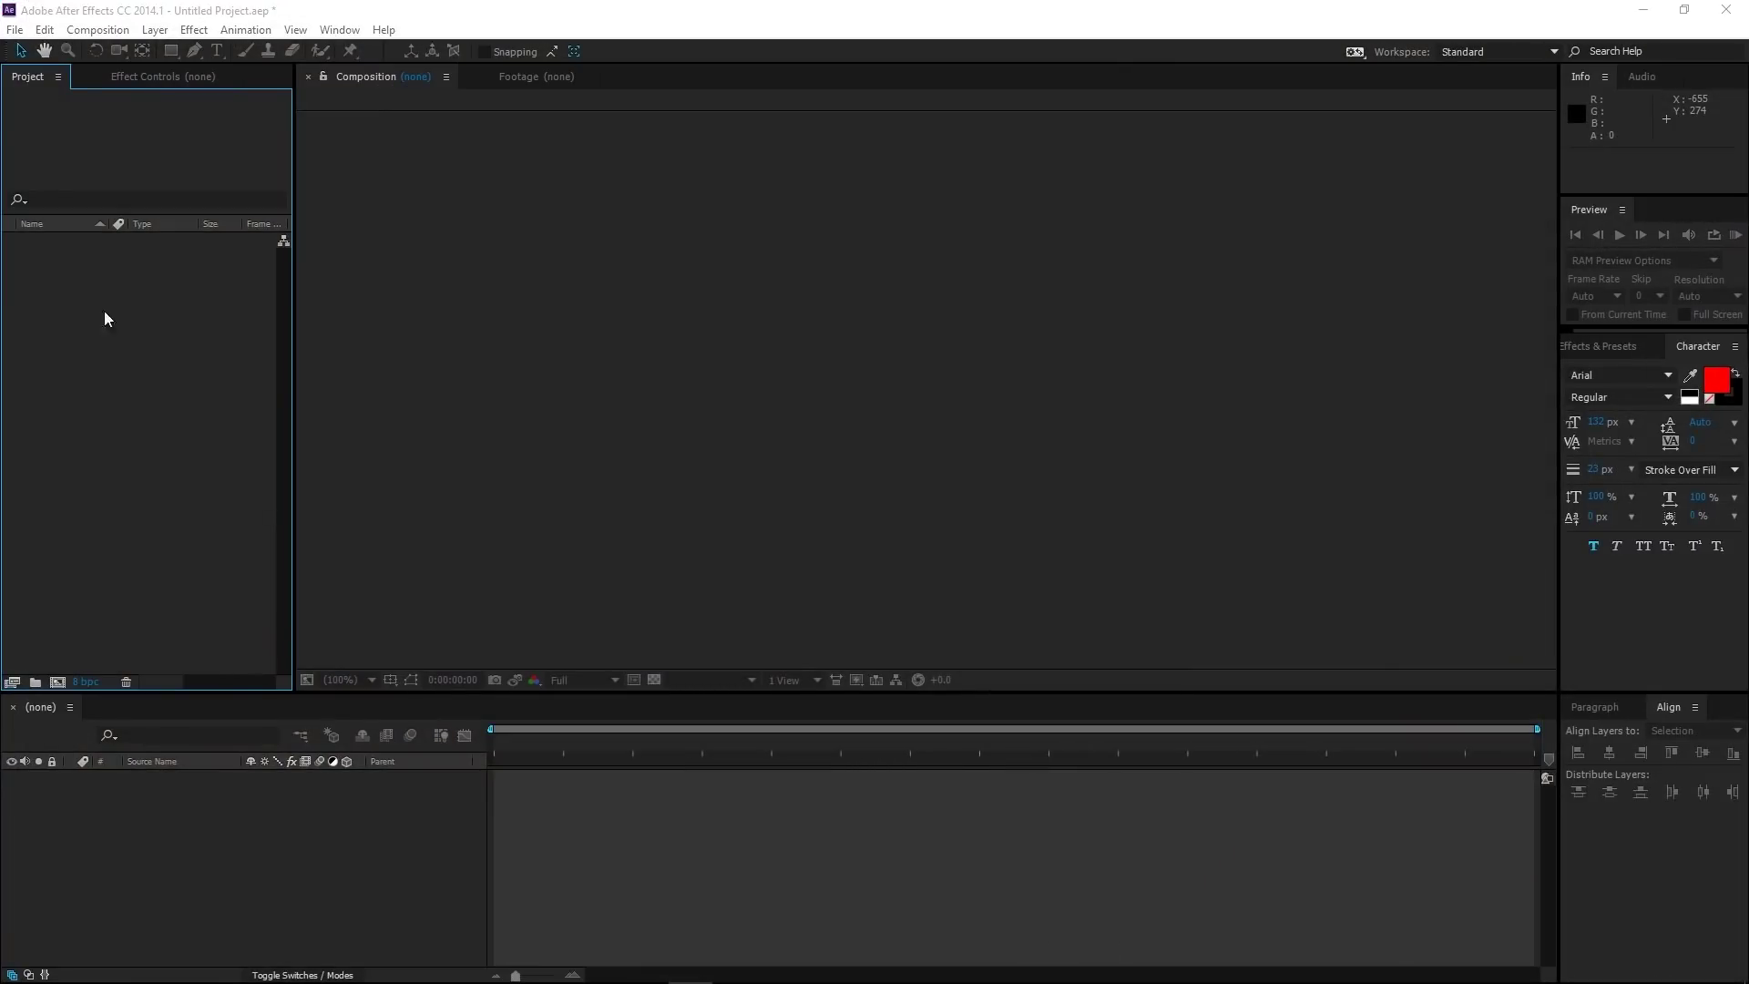
click(235, 172)
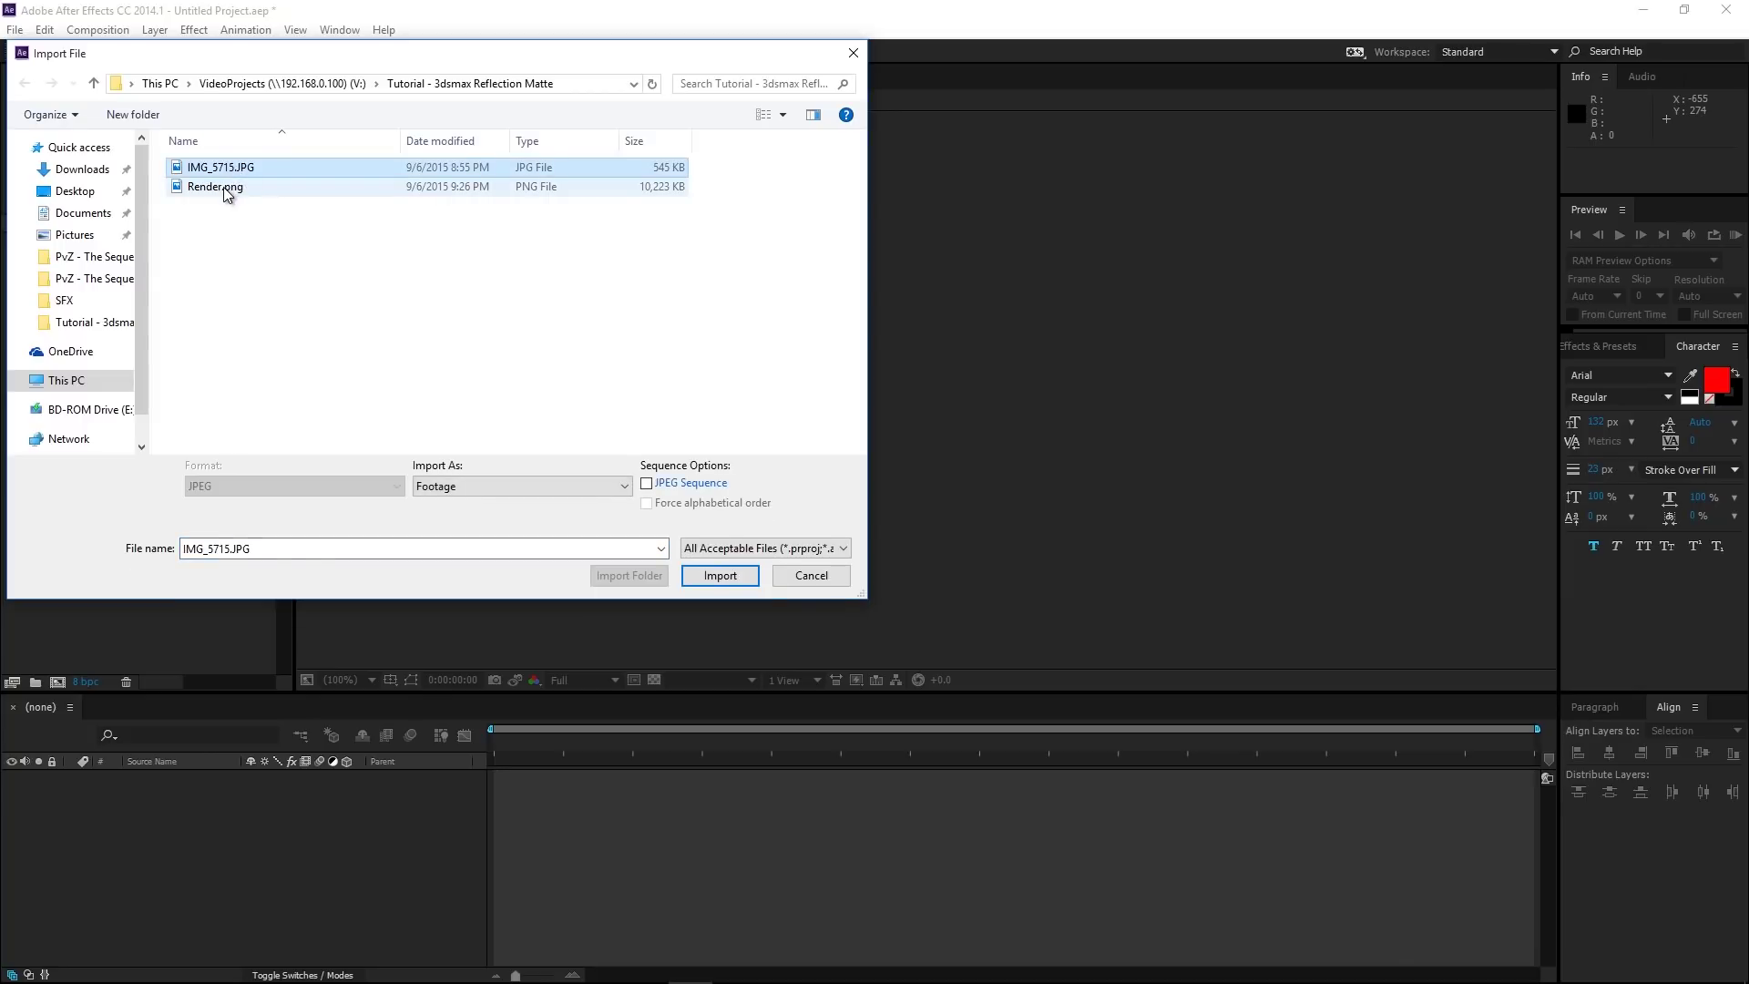
shift+click(228, 187)
click(720, 589)
click(152, 433)
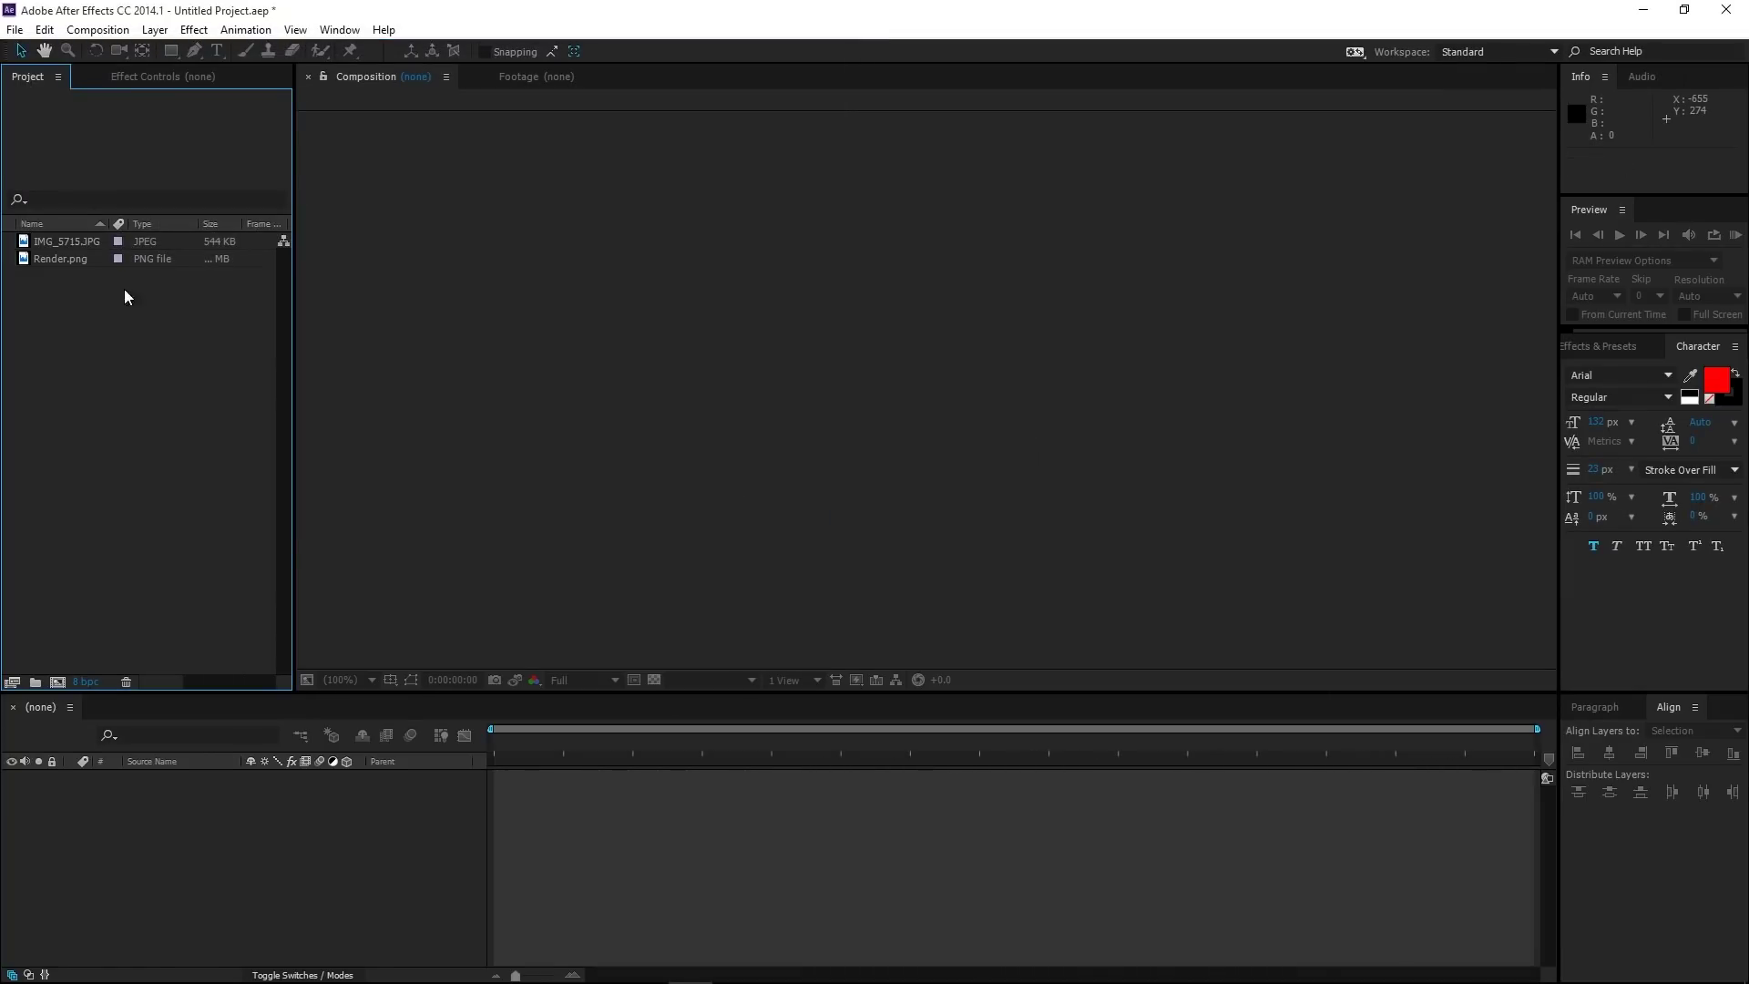
- Create a composition from IMG_5715.JPG and add Render.png as the layer above the photo
drag(108, 224, 57, 681)
click(39, 374)
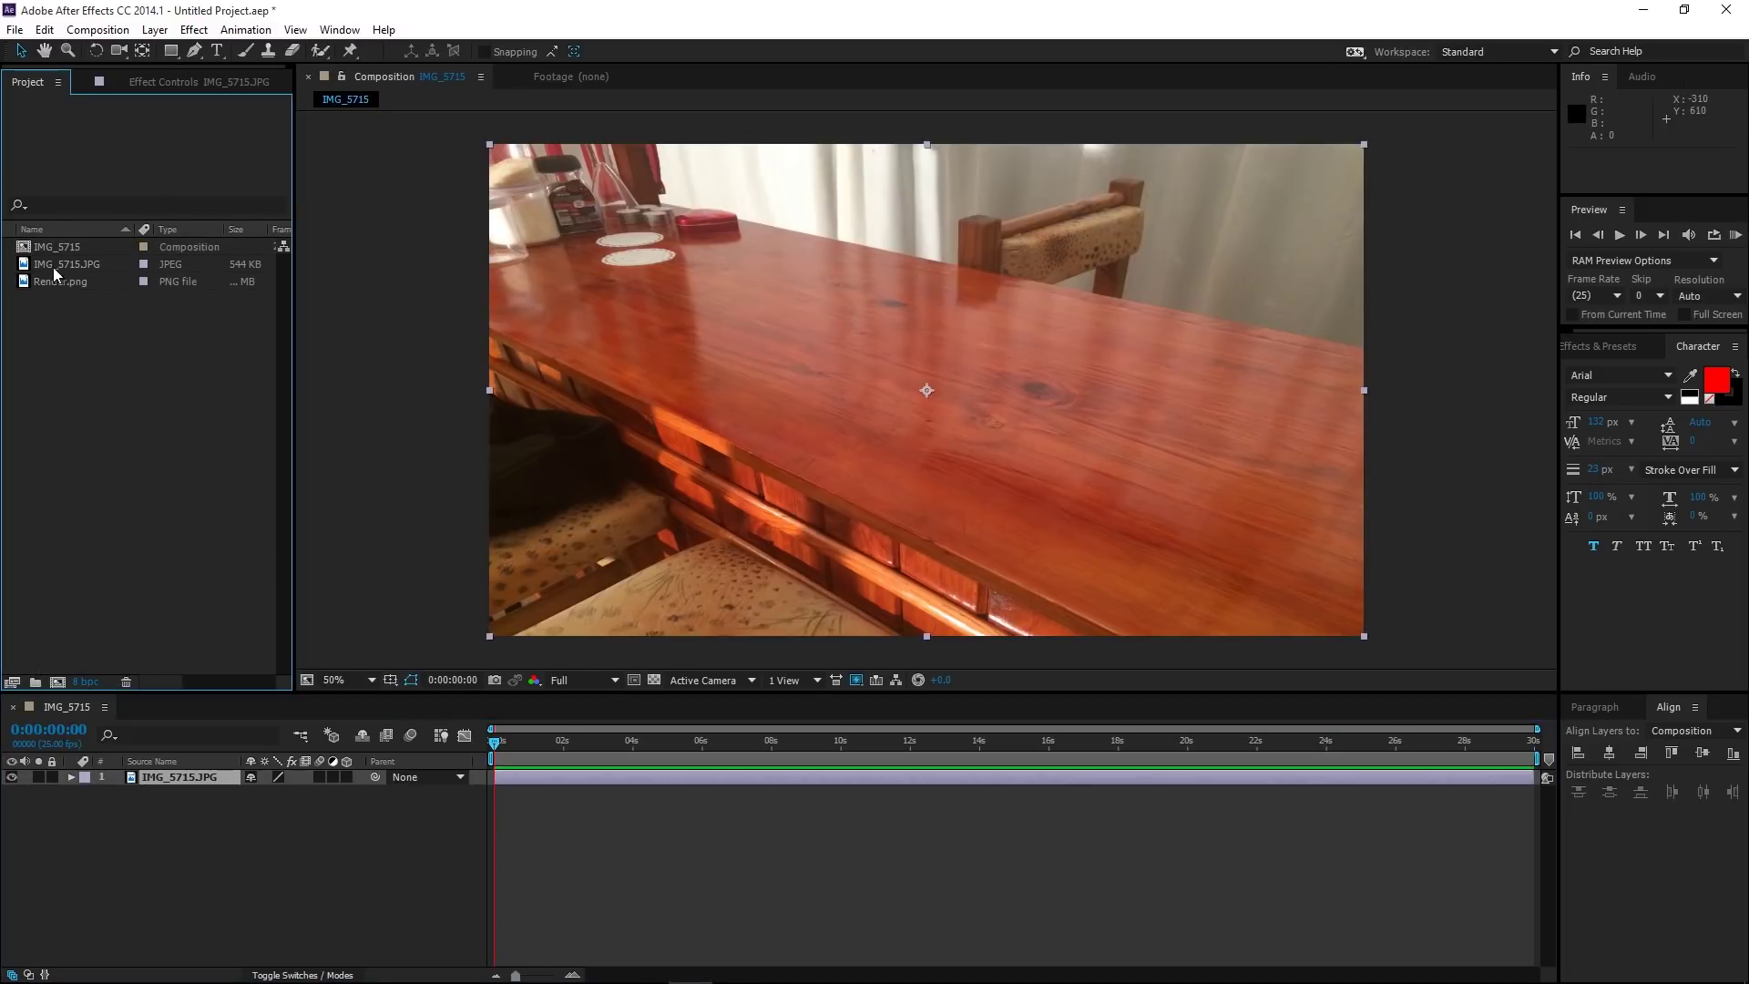
drag(64, 281, 166, 776)
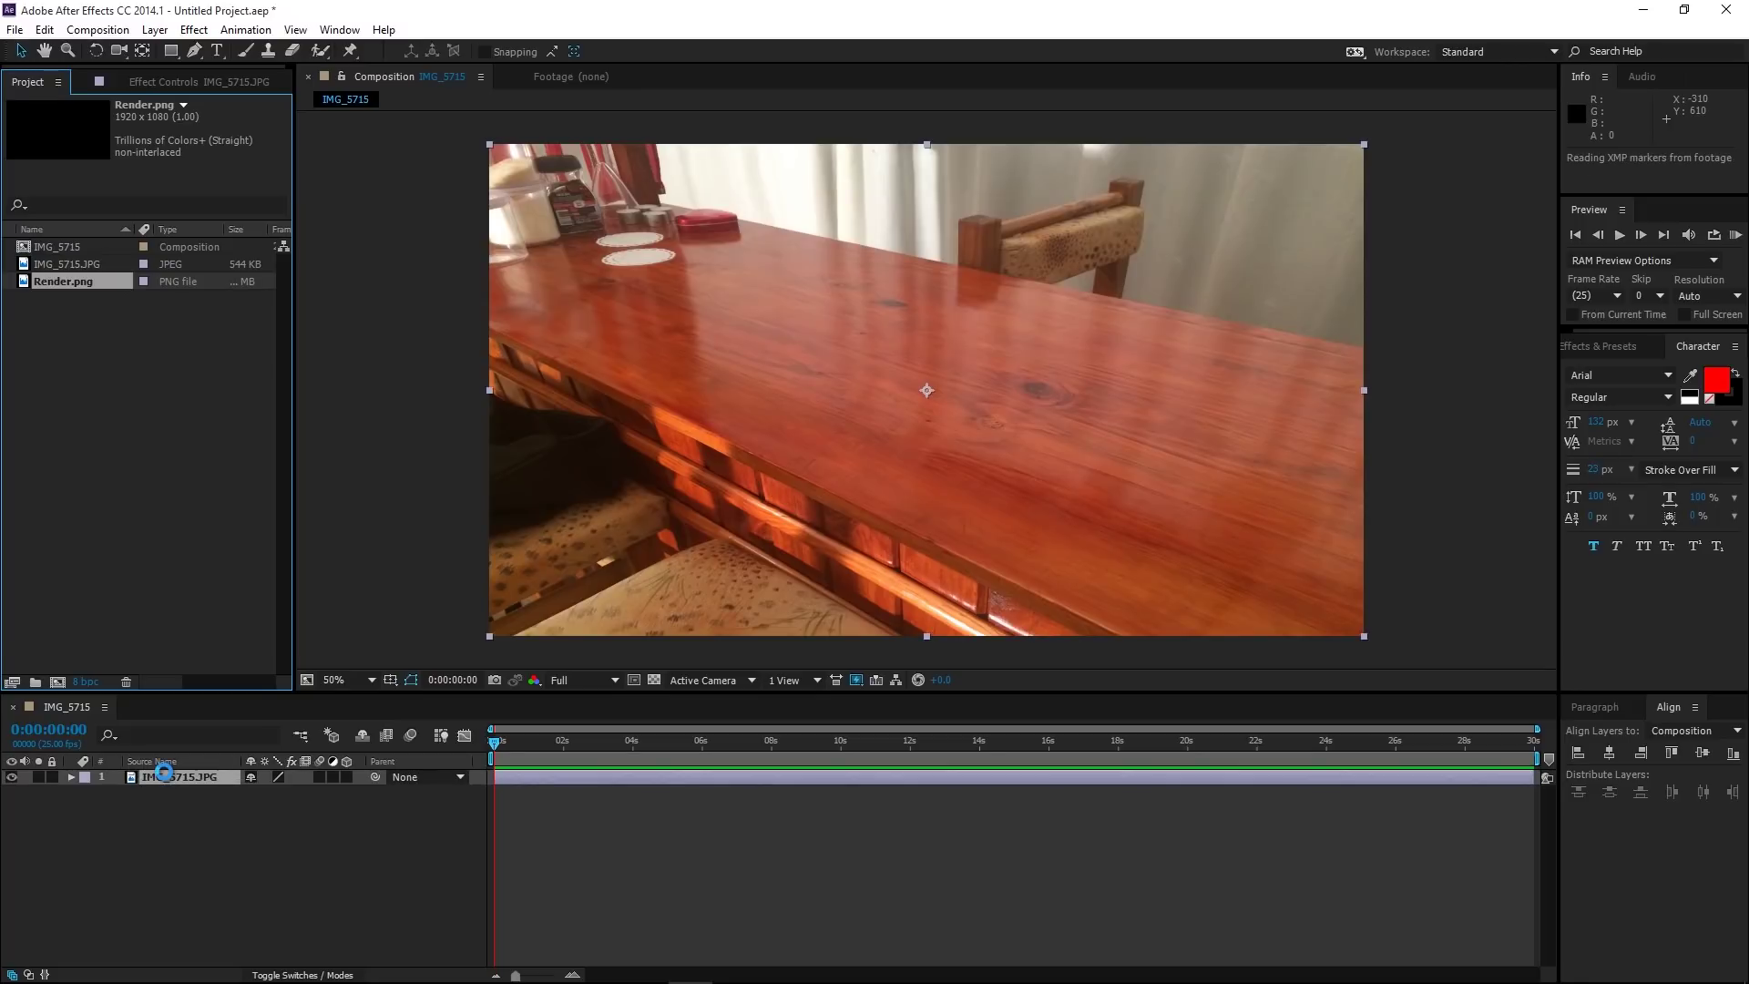
click(351, 873)
- Examine the composited teapot up close and in the full frame, hiding and reshowing the photo layer, and deselect all layers
click(902, 404)
key(slash)
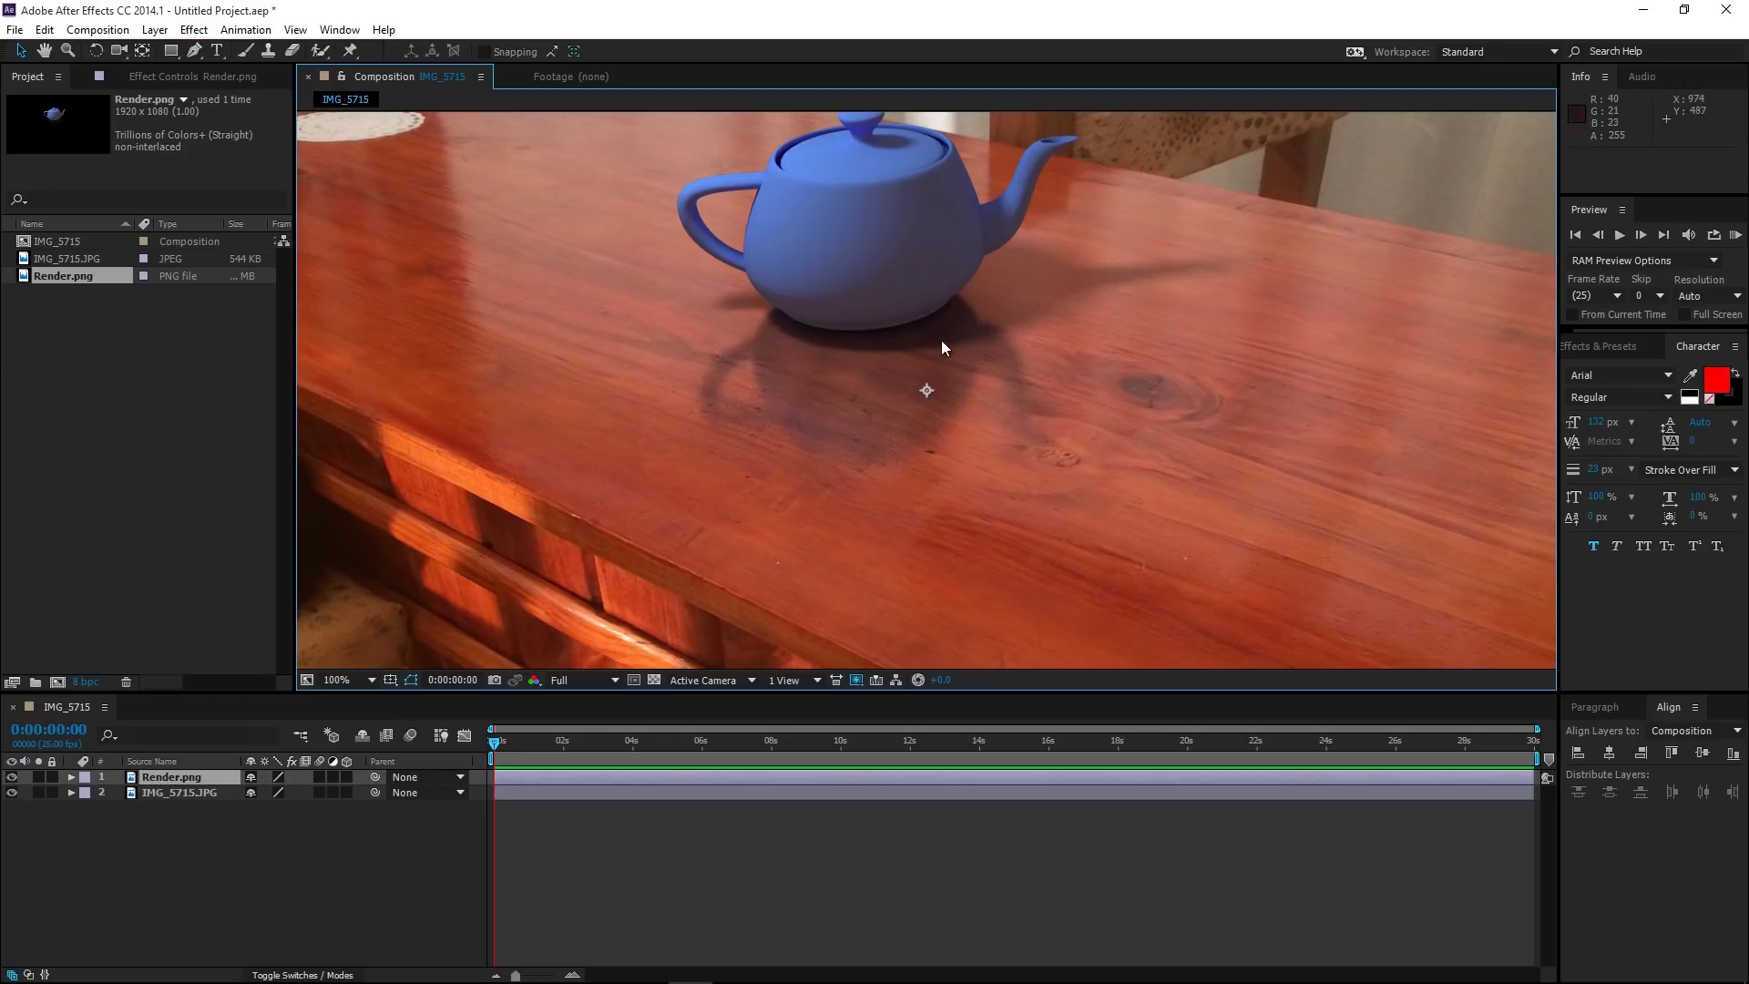
key(comma)
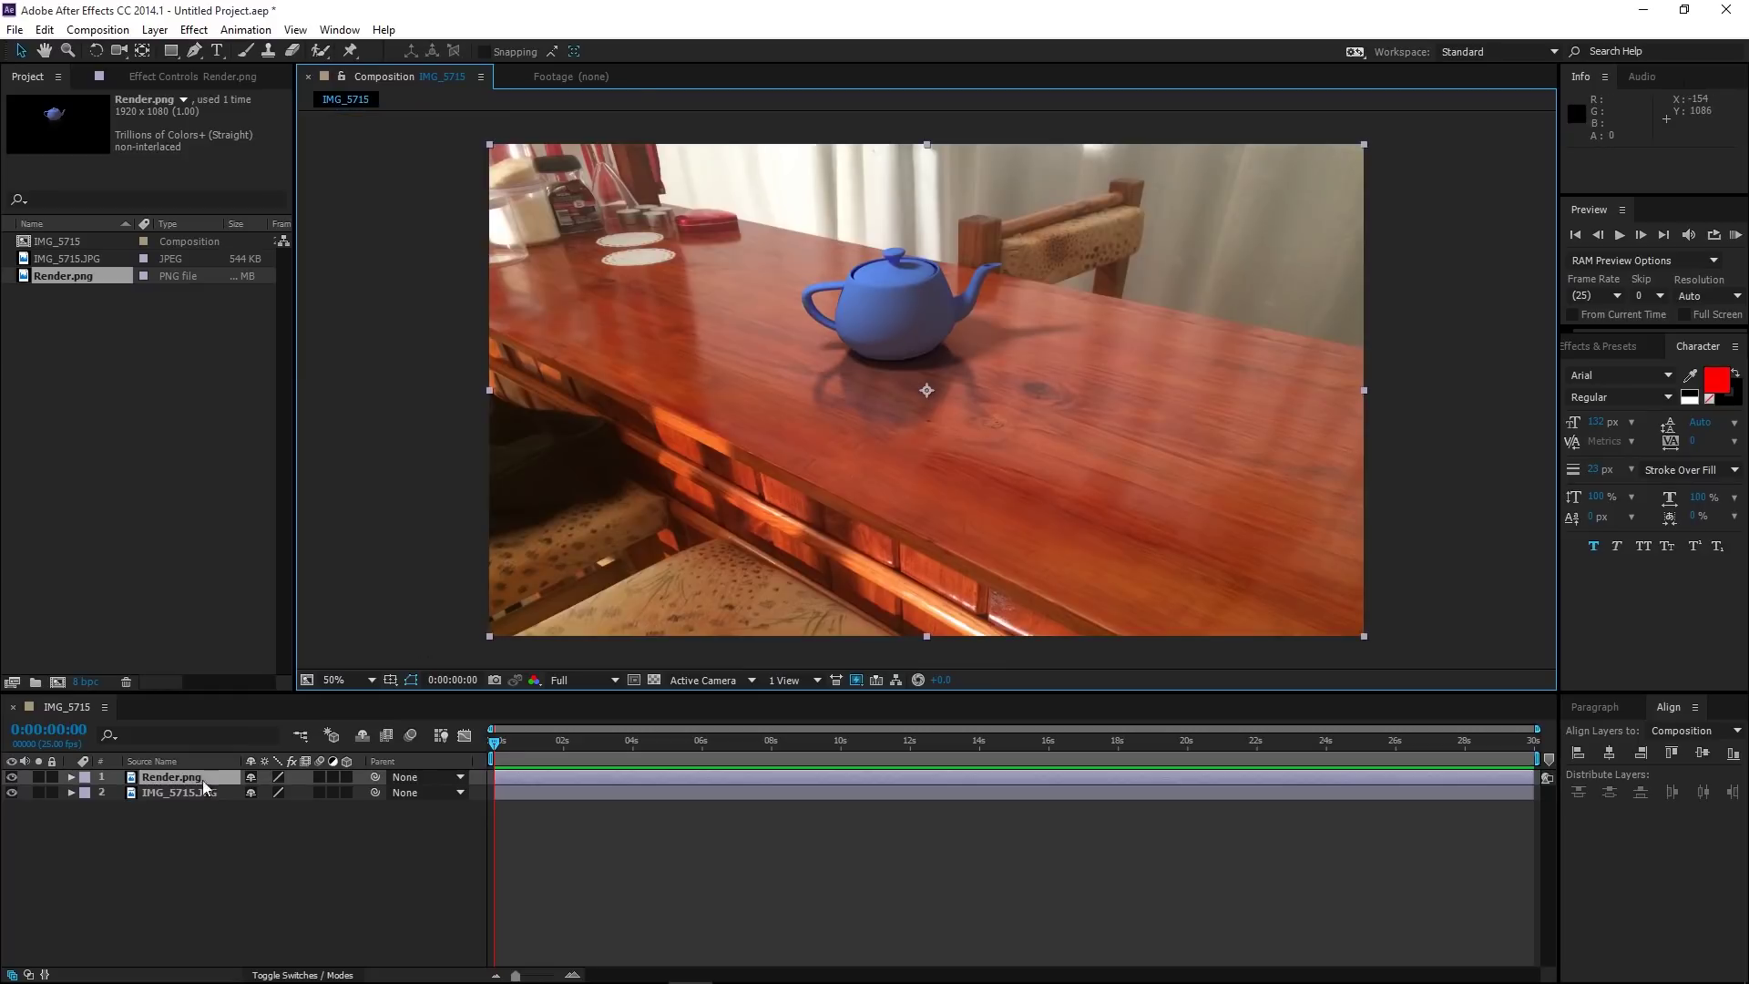
click(12, 792)
click(11, 793)
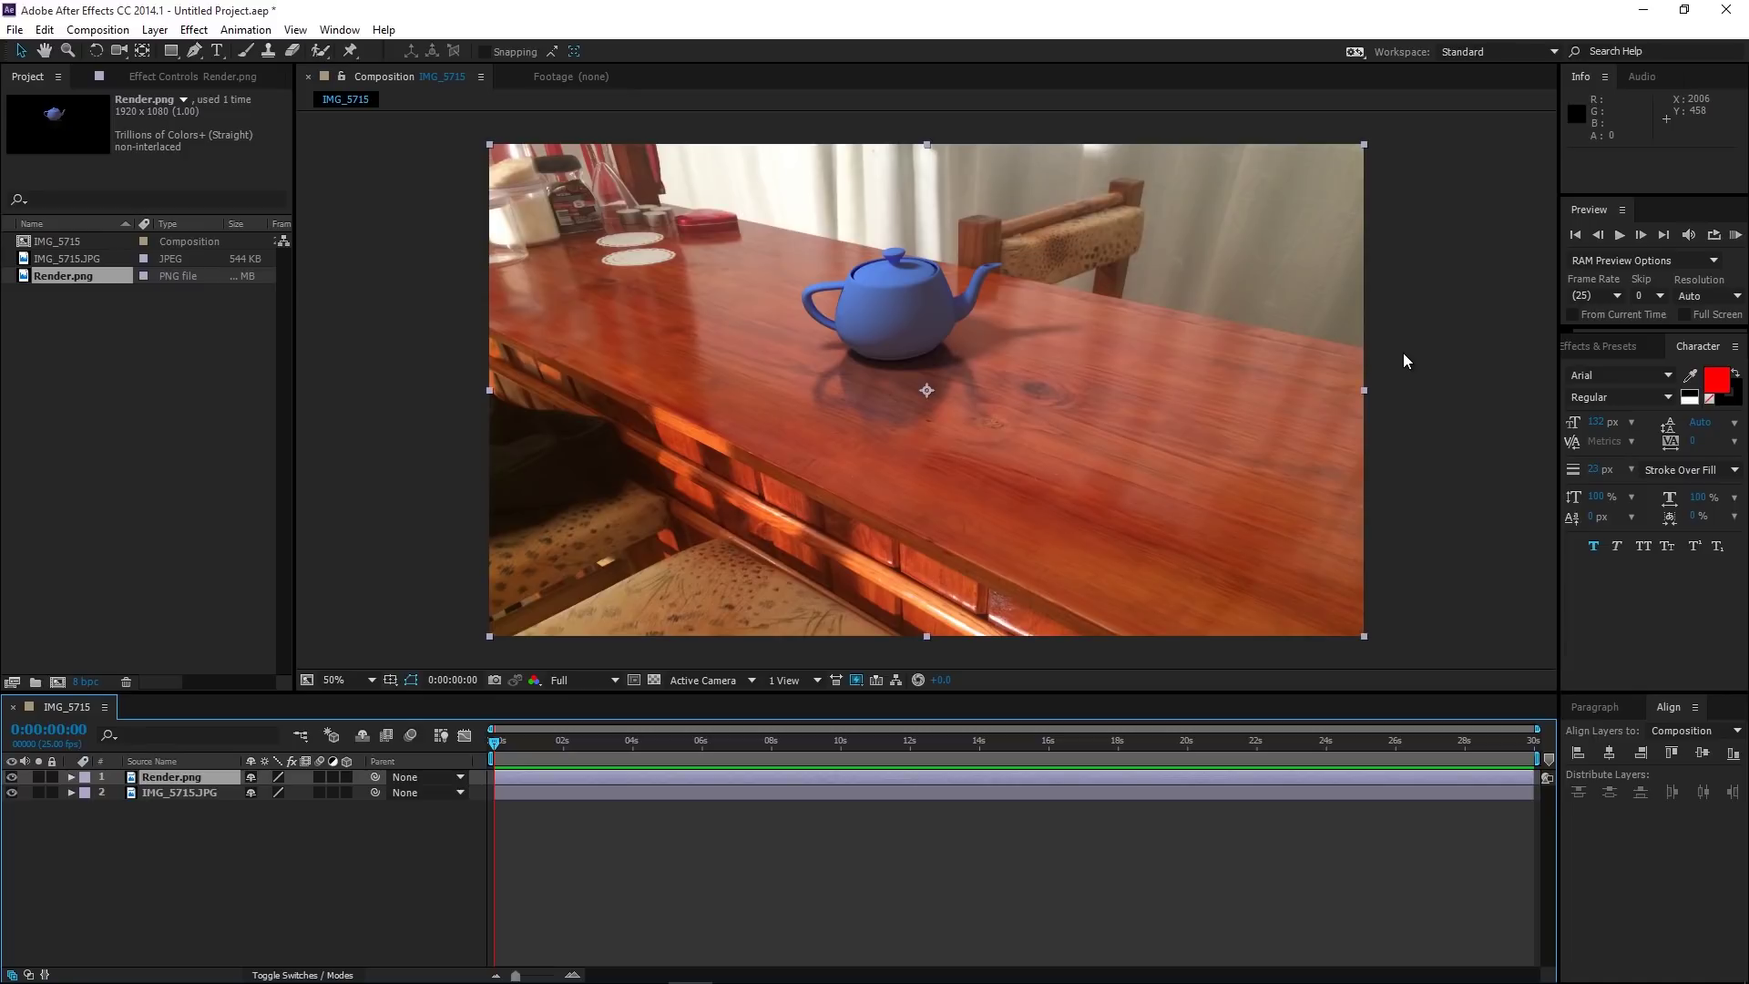
click(1403, 361)
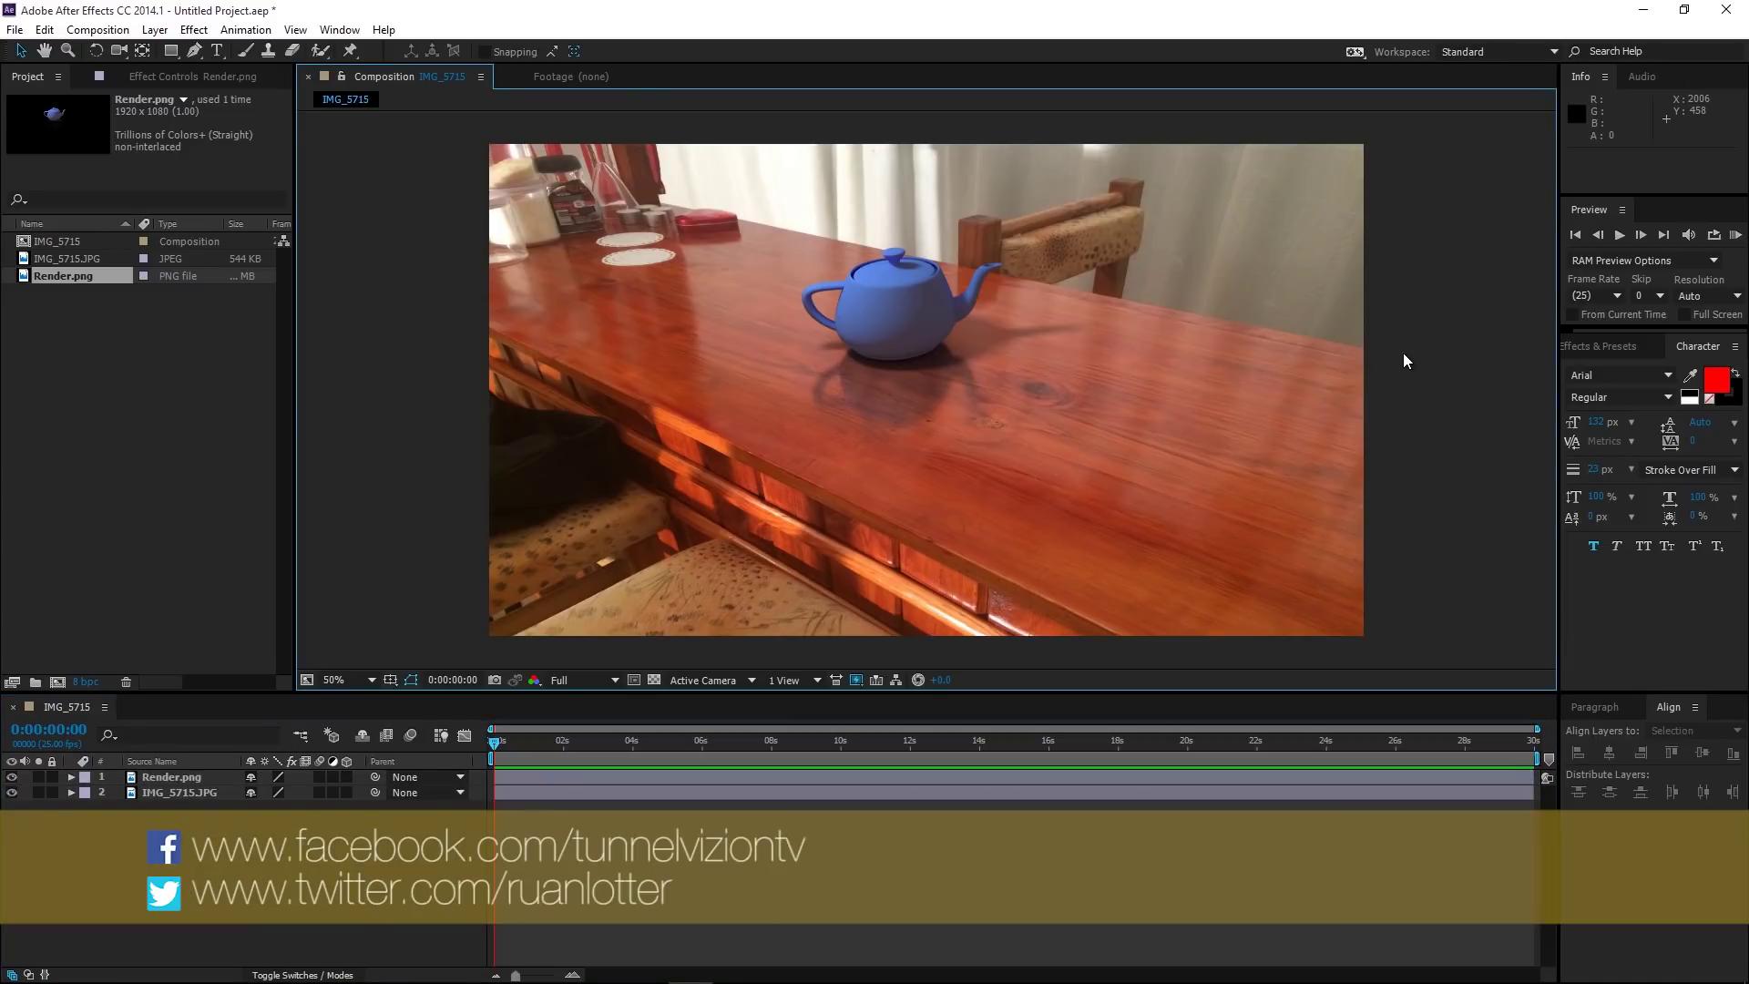